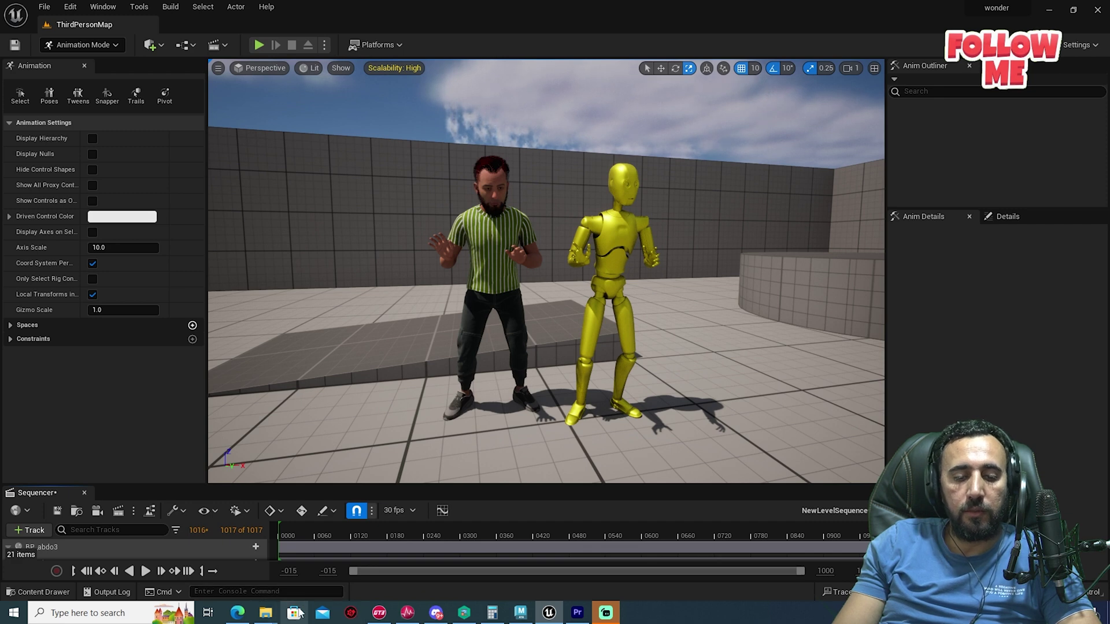
- Switch from Unreal Editor to the Wonder Studio My Projects tab in Edge
click(234, 616)
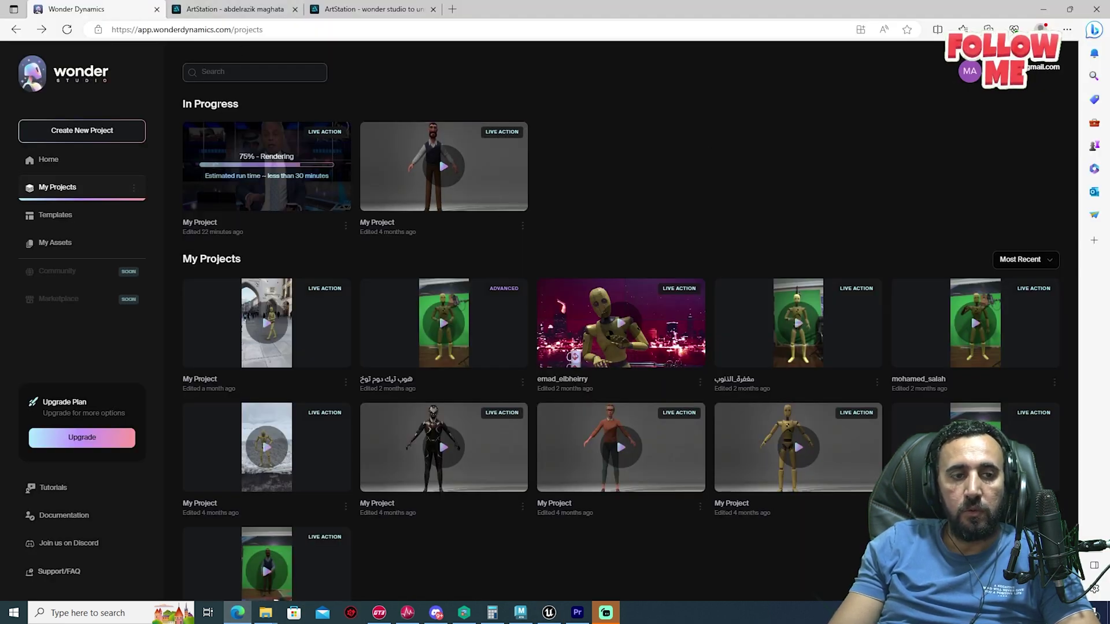
key(super+e)
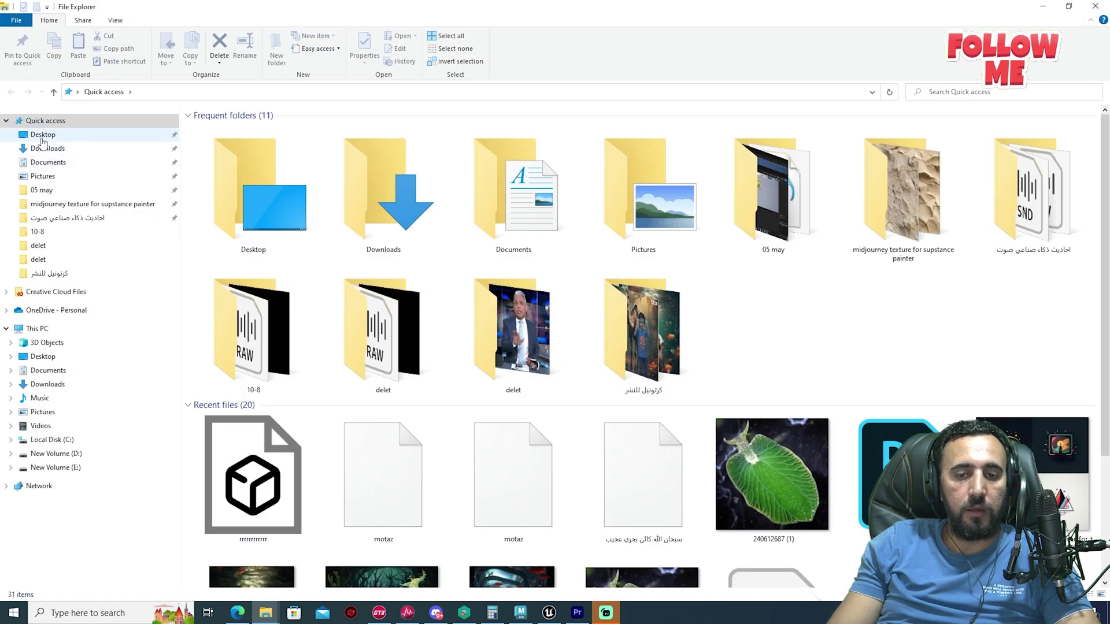
click(42, 136)
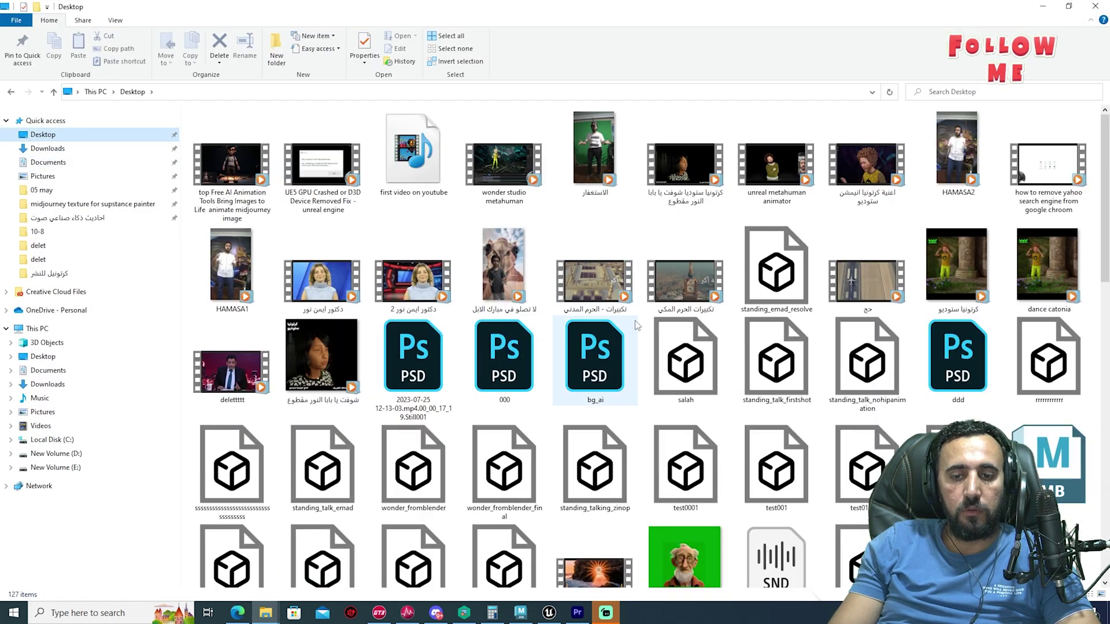
double_click(935, 155)
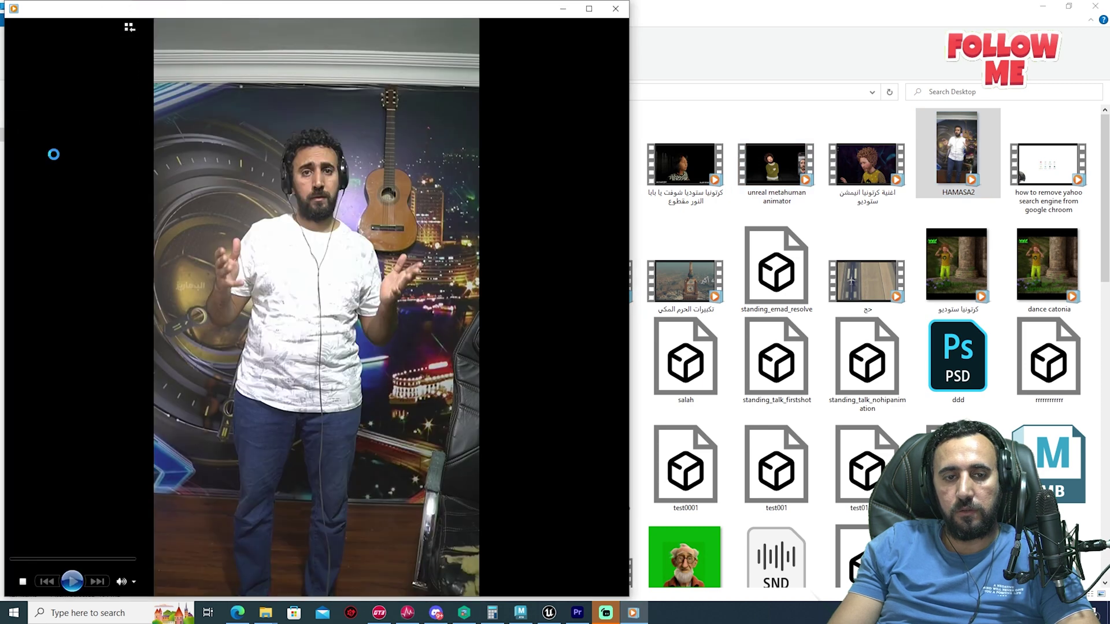
click(615, 8)
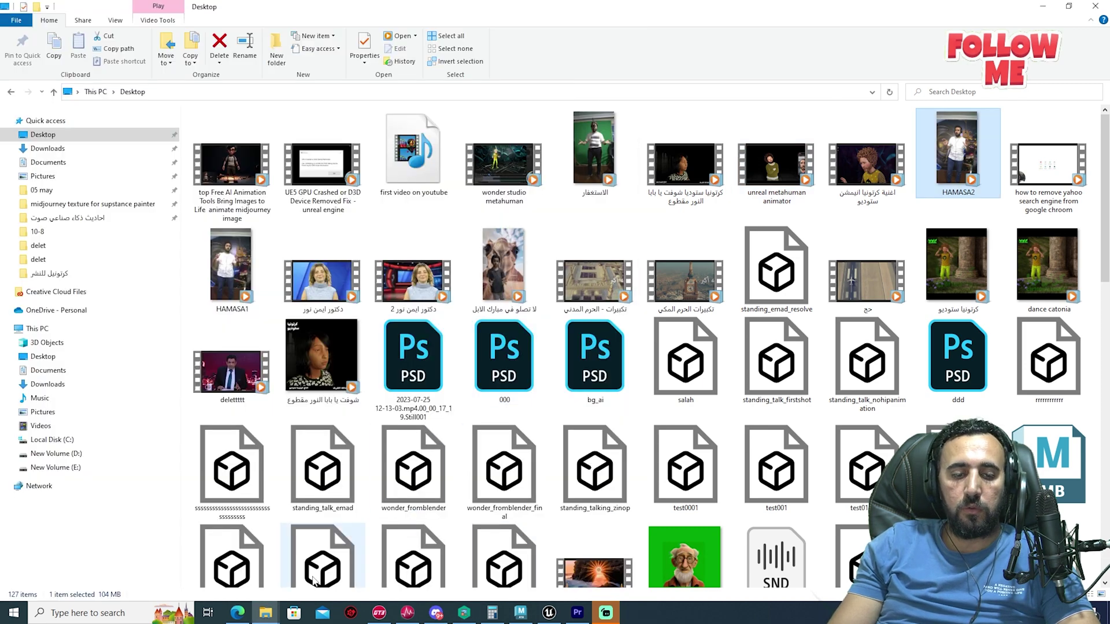
click(237, 613)
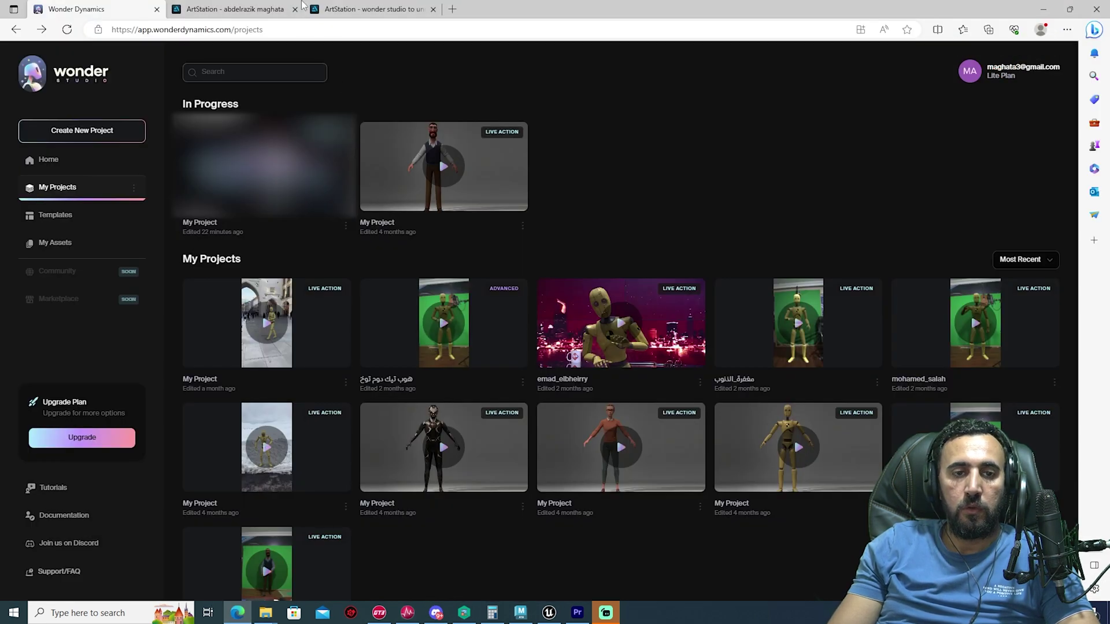
- Create a Live Action Easy project and place the uploaded HAMASA2.mp4 clip on its timeline
click(84, 134)
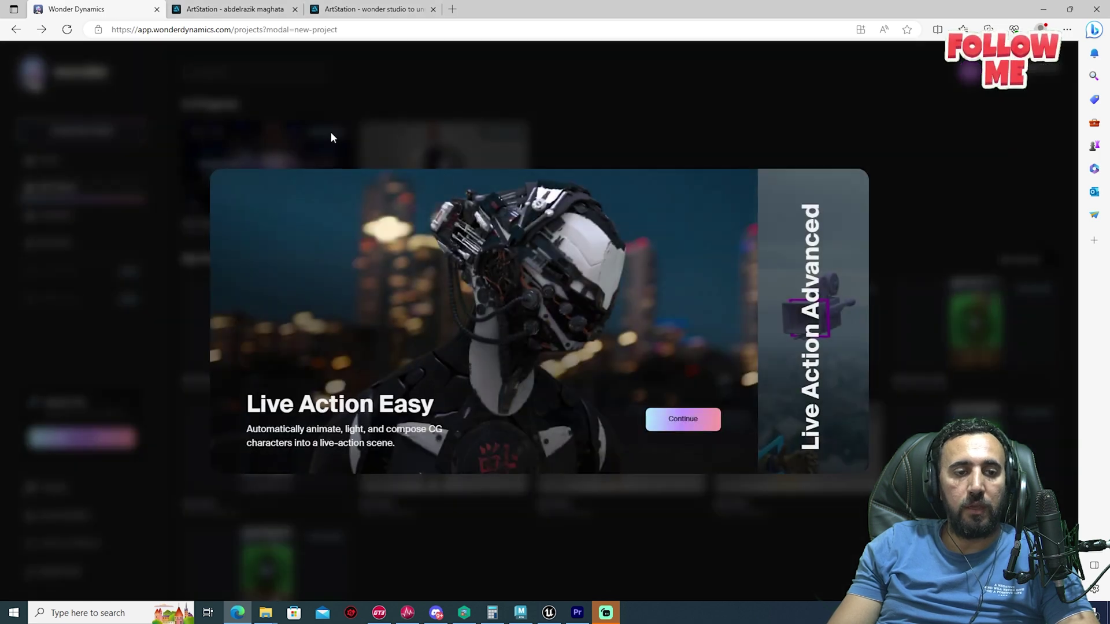
click(675, 417)
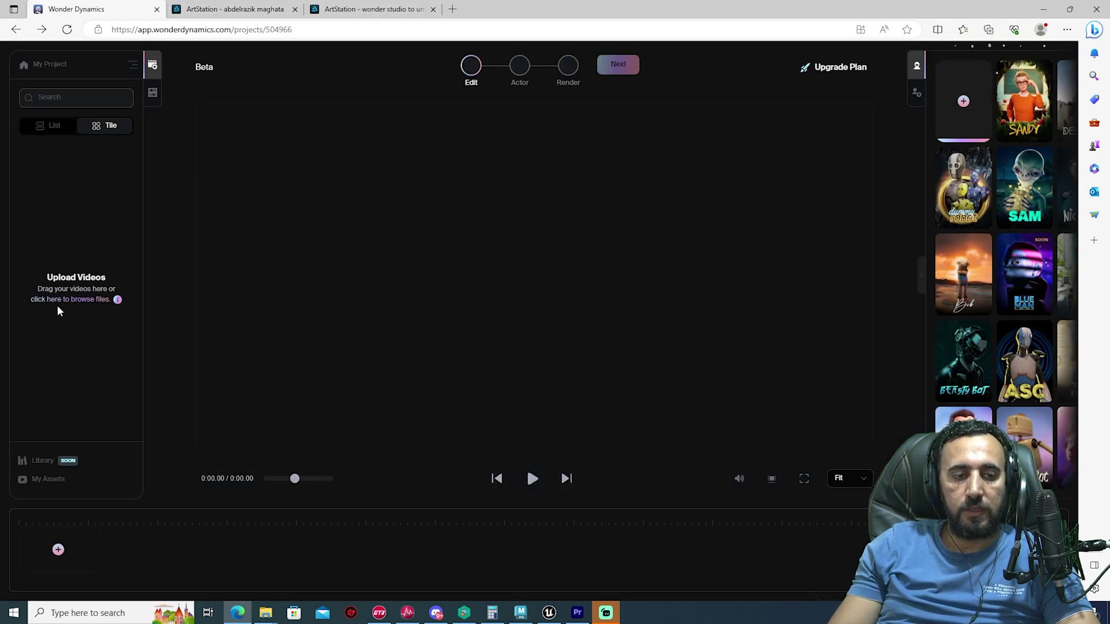
click(62, 304)
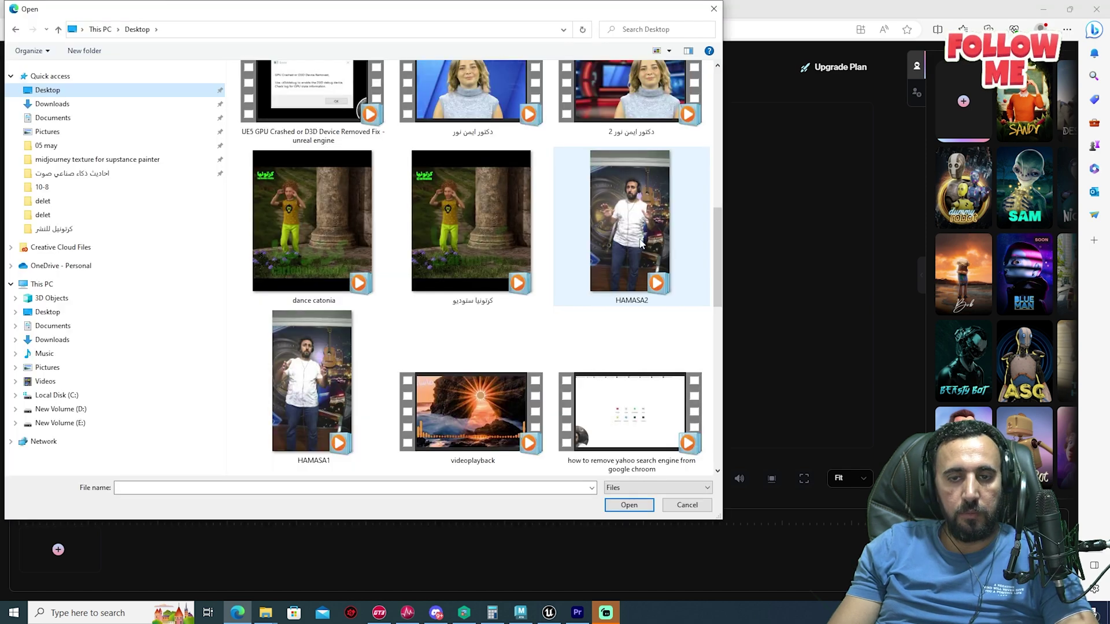
double_click(636, 225)
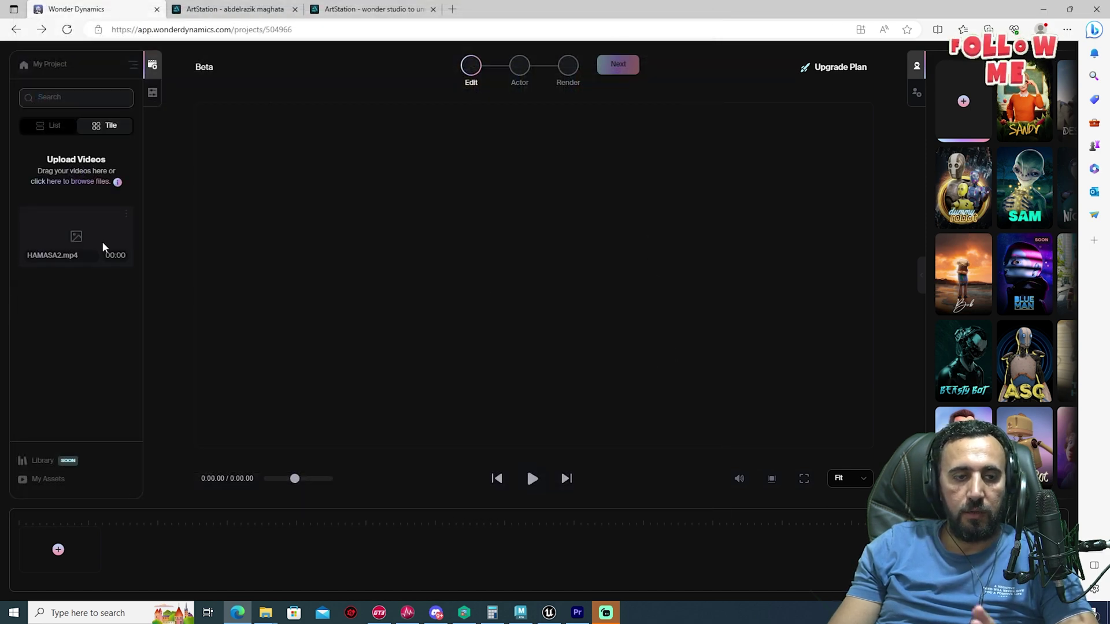
drag(108, 237, 466, 237)
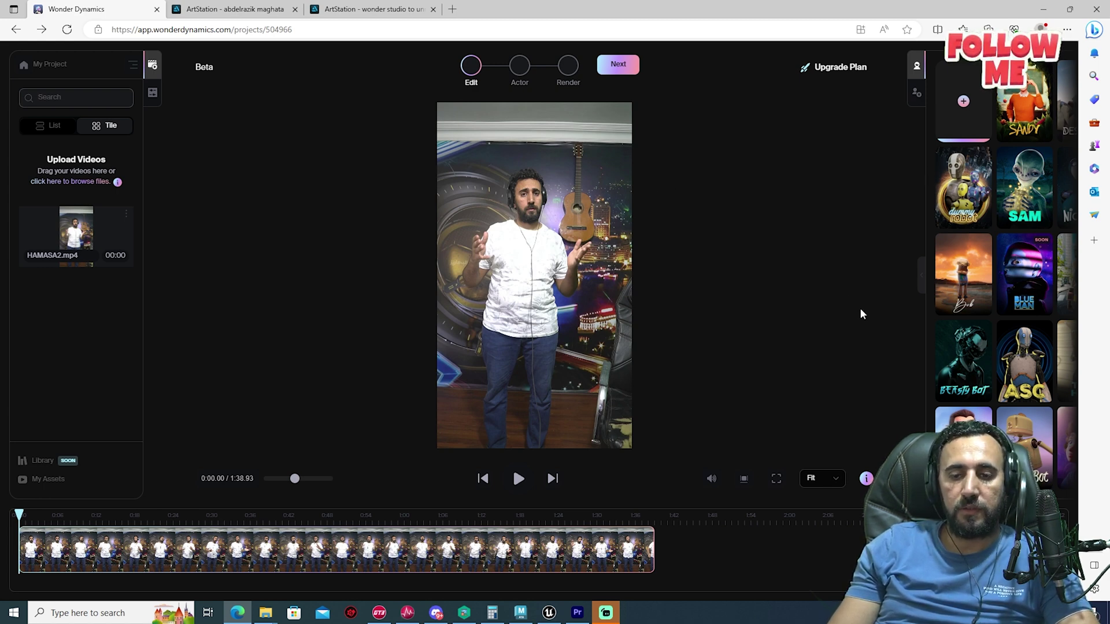
- Scan the frame for actors and assign the Dummy Robot character to the detected performer
click(609, 62)
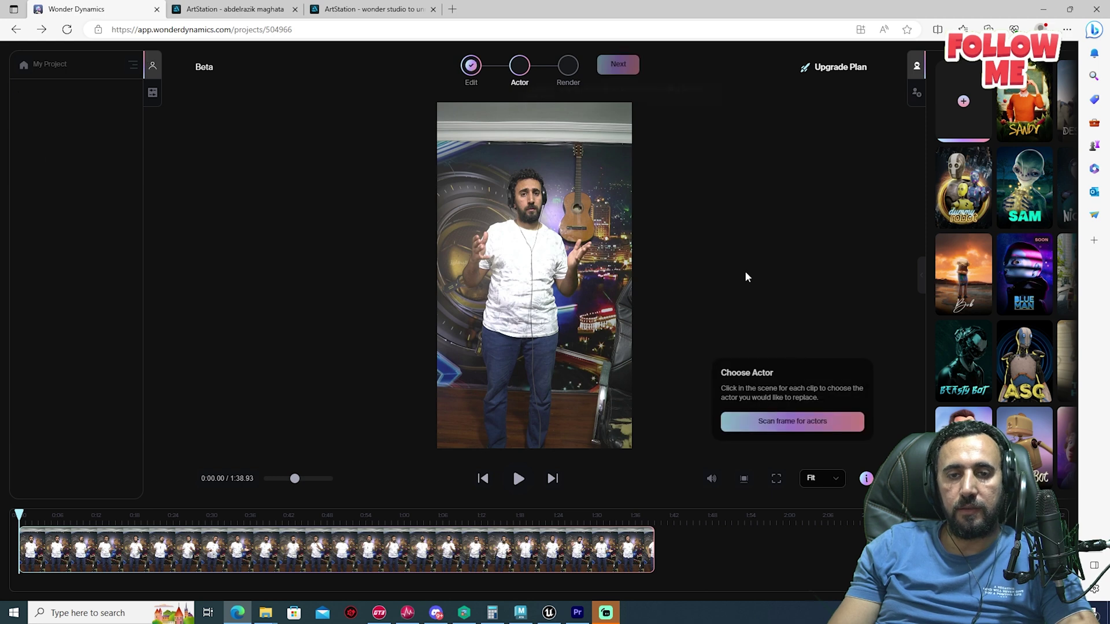
click(776, 426)
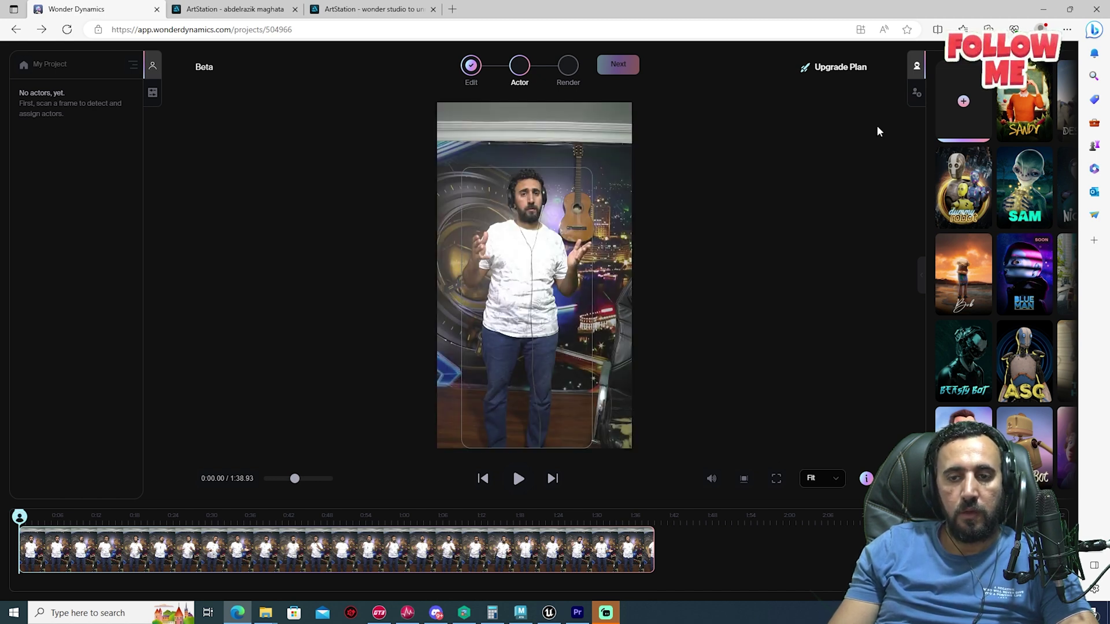
drag(937, 198, 523, 231)
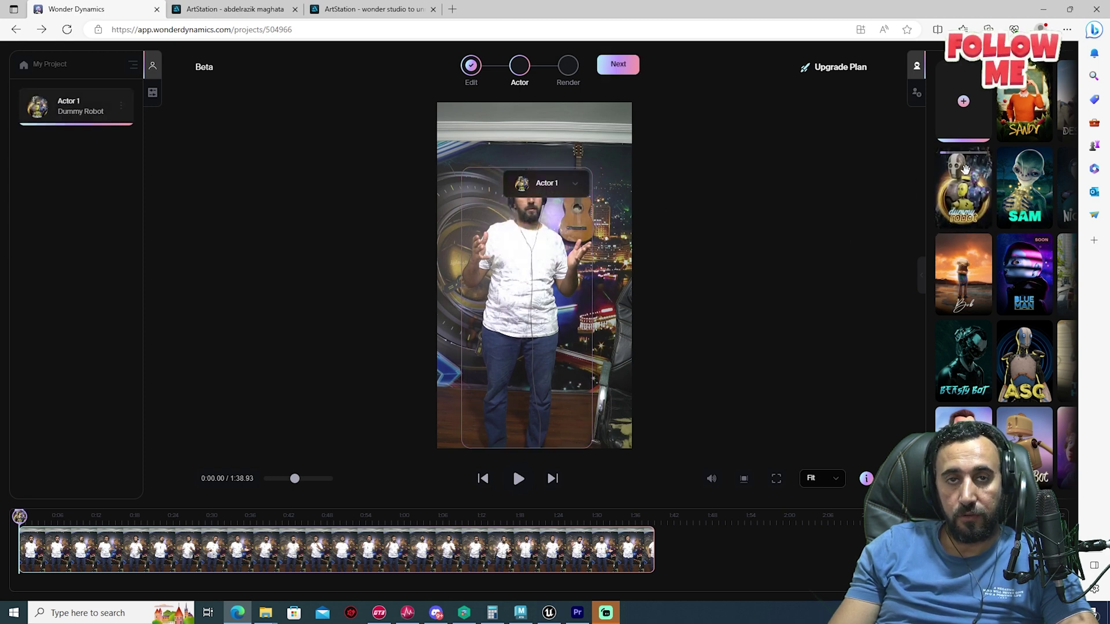
mouse_move(959, 184)
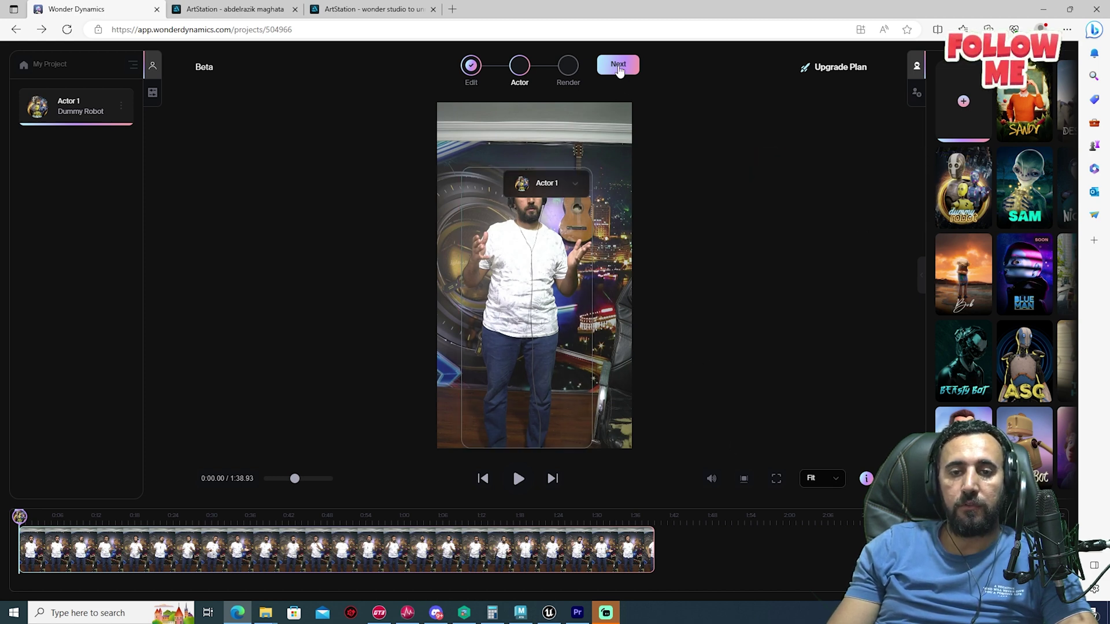
- Close the Render final composition settings without processing and return to the Home page
click(617, 65)
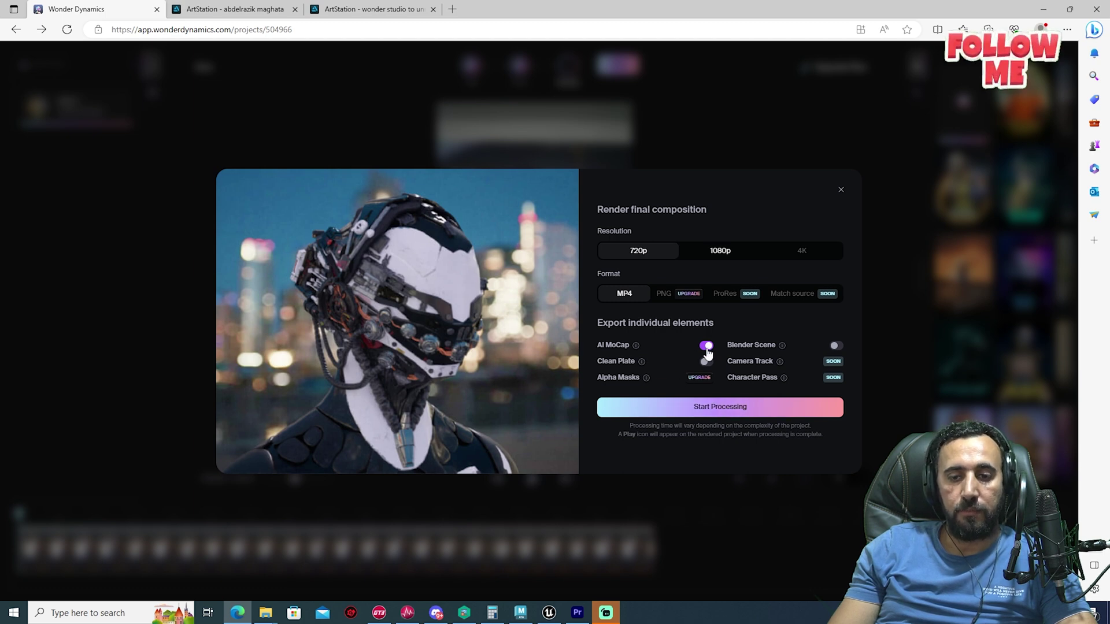
click(840, 191)
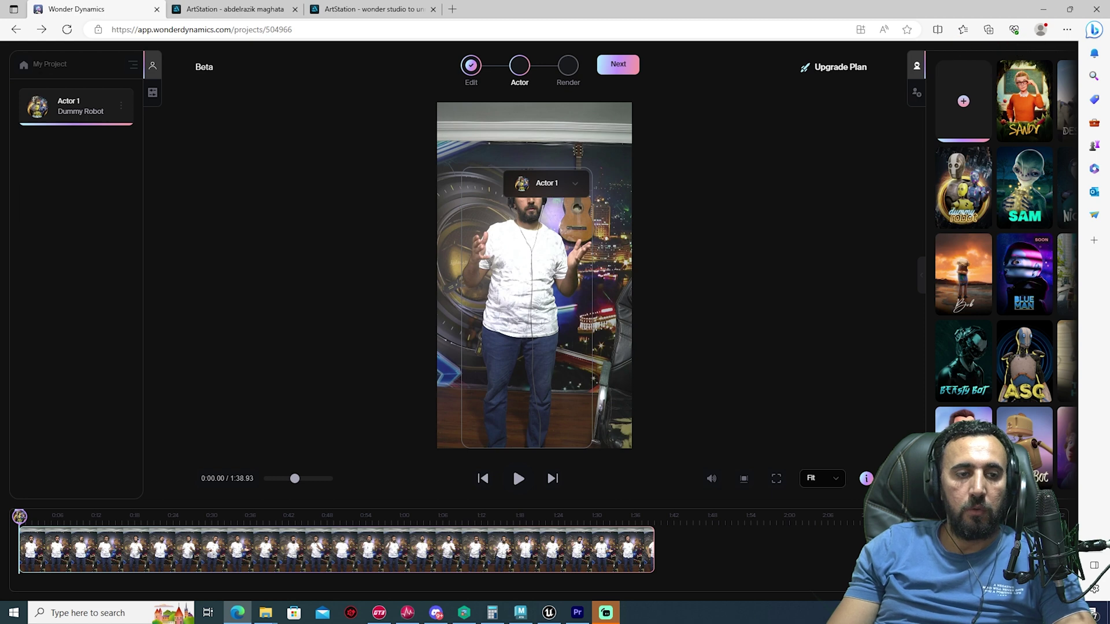
click(24, 65)
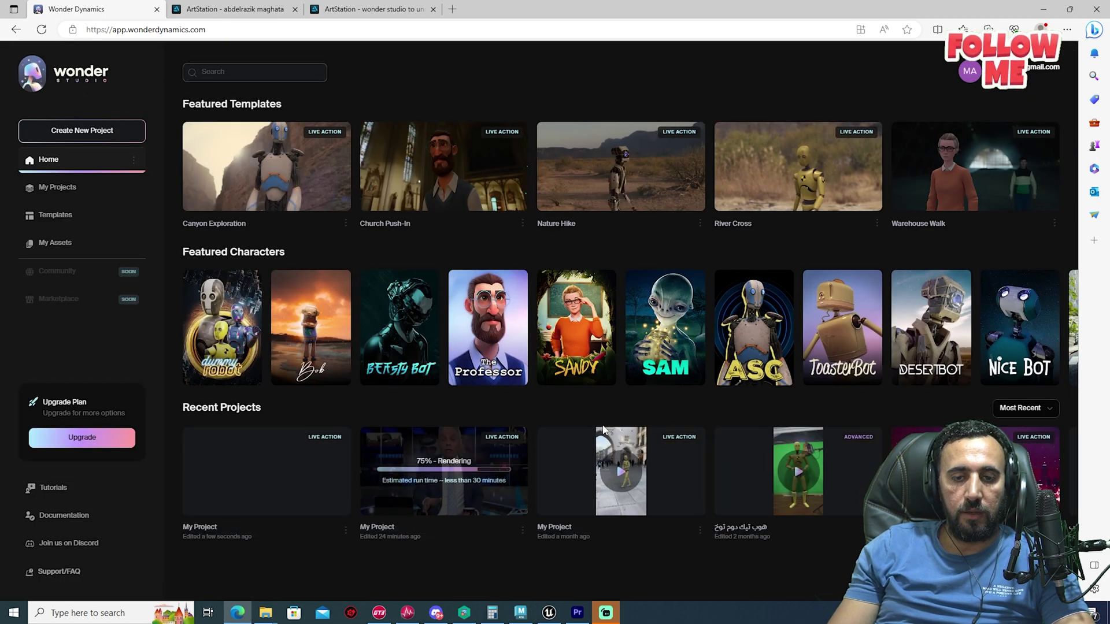
- Download the AI MoCap data from the finished dummy-robot project in My Projects
click(56, 189)
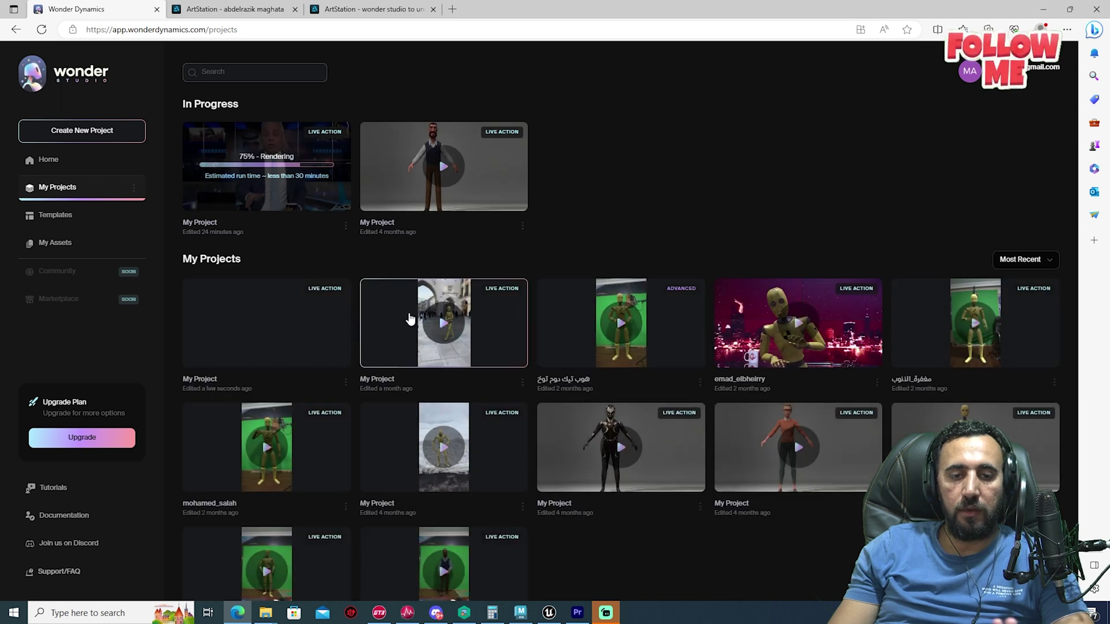
click(643, 355)
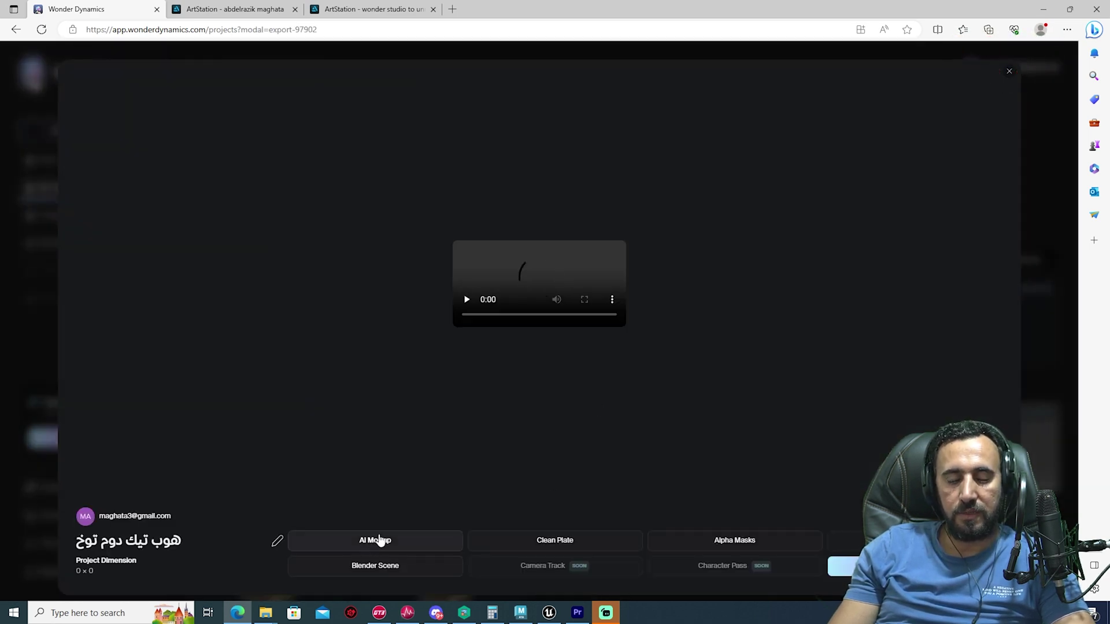
click(378, 546)
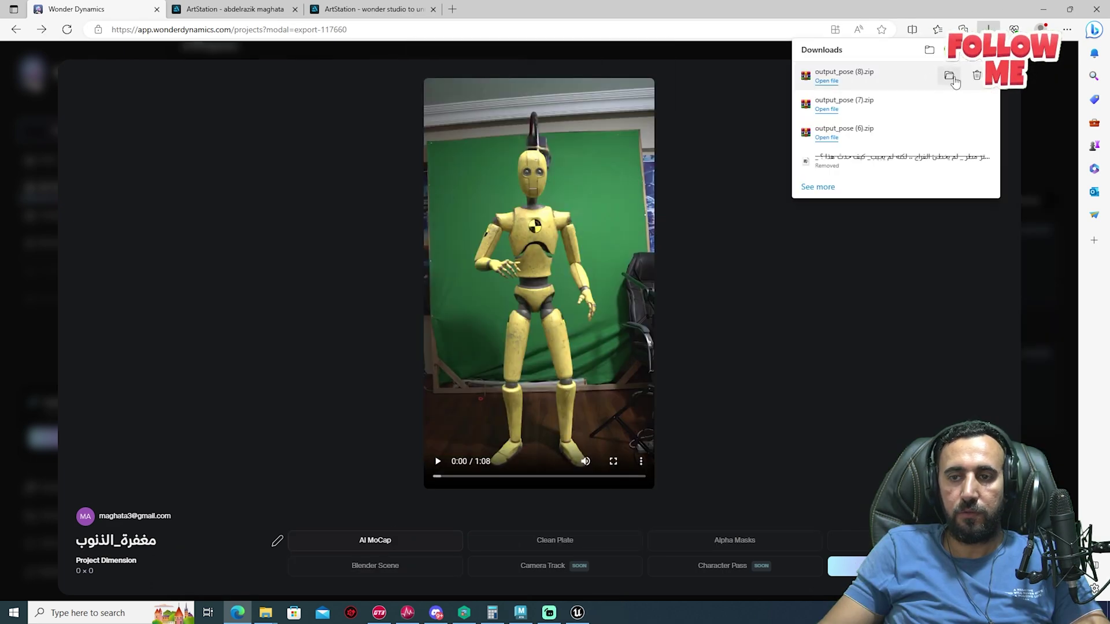
- Extract the downloaded output_pose (8) archive in its folder
click(950, 76)
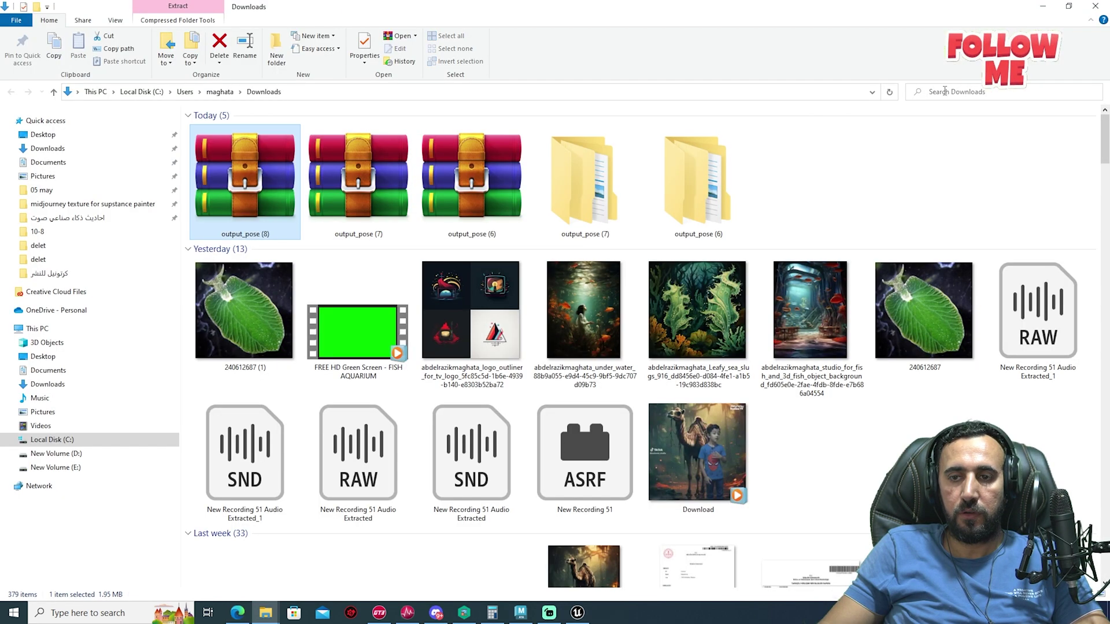
right_click(225, 187)
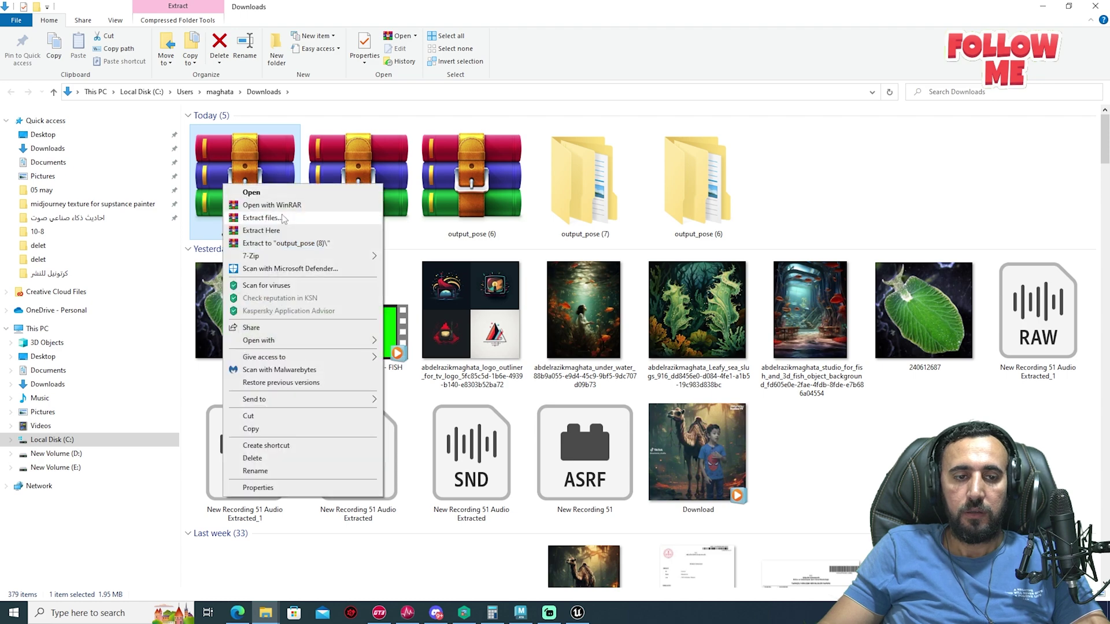
click(279, 220)
key(Return)
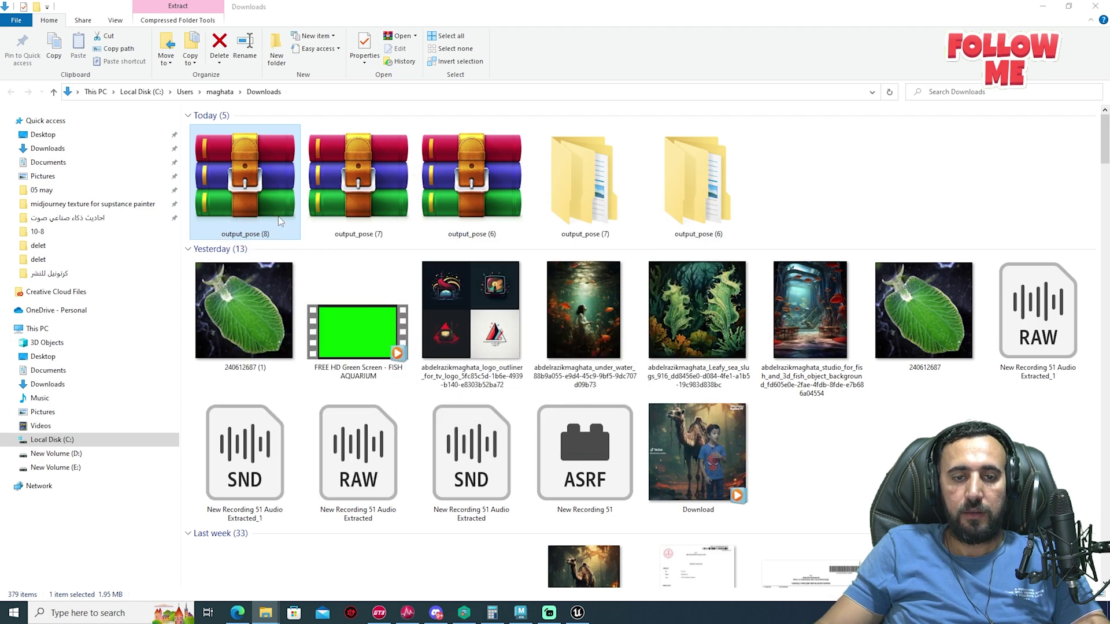
- Carry the mocap 3D file from output_pose (6)\cut_0 toward Unreal Editor
click(825, 175)
double_click(825, 175)
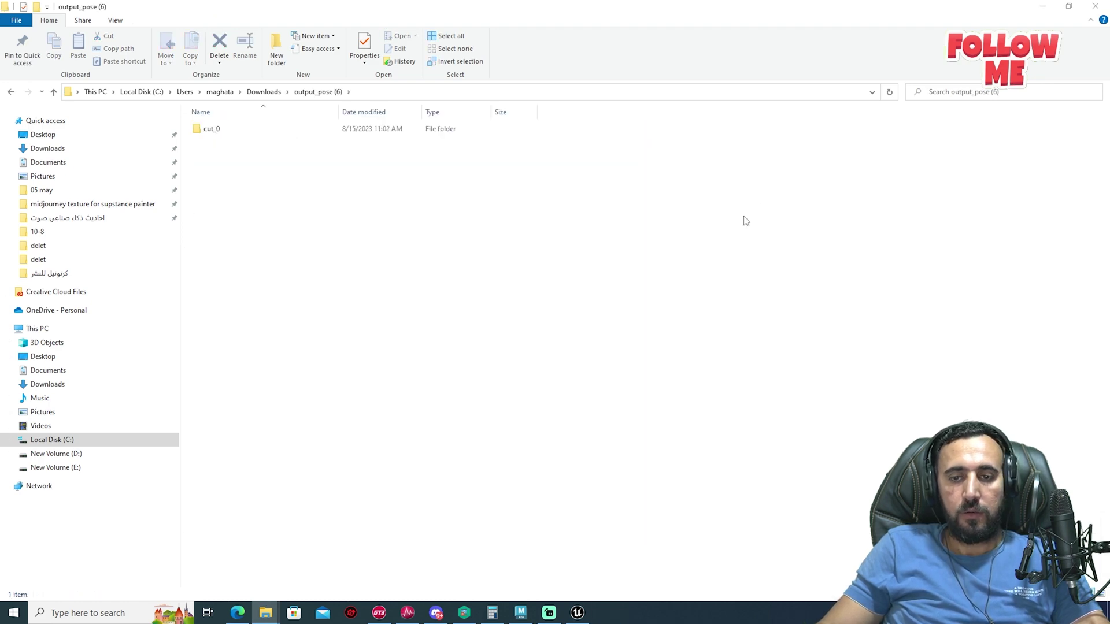
double_click(213, 129)
click(212, 130)
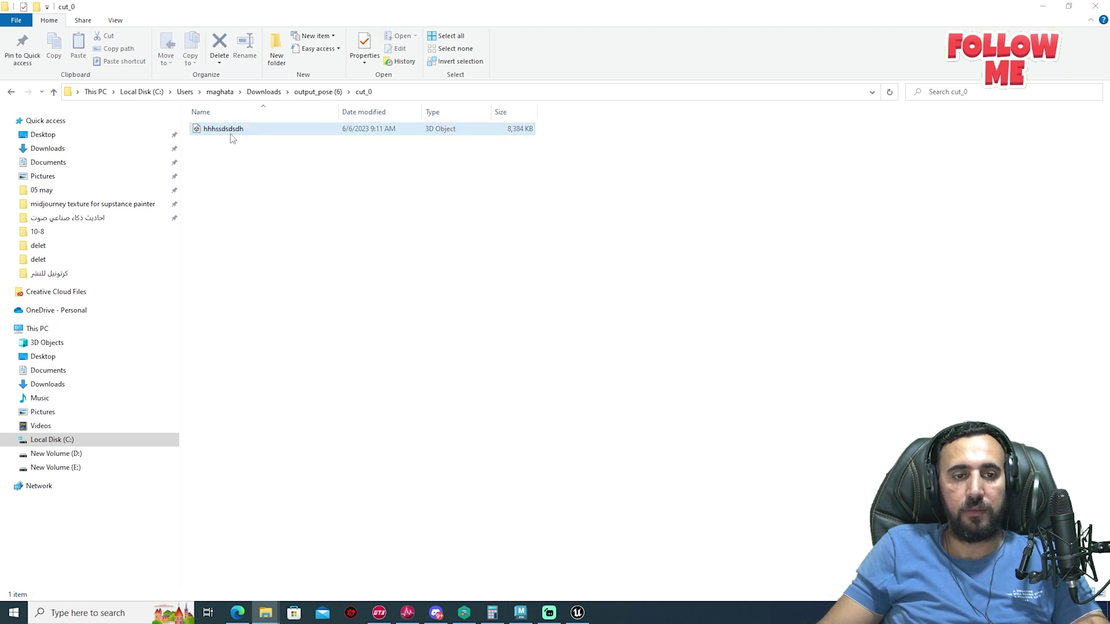
drag(230, 134, 601, 250)
key(alt+Tab)
key(alt+Tab)
- Create a NewFolder in the Content Drawer's Content folder and open it
key(alt+Tab)
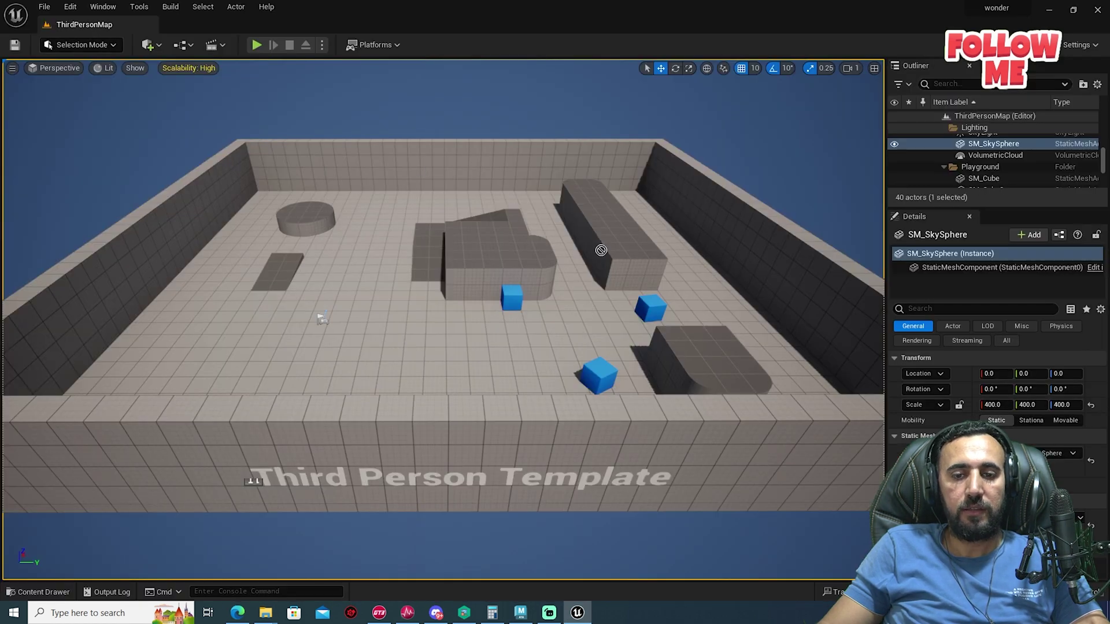
key(alt+Tab)
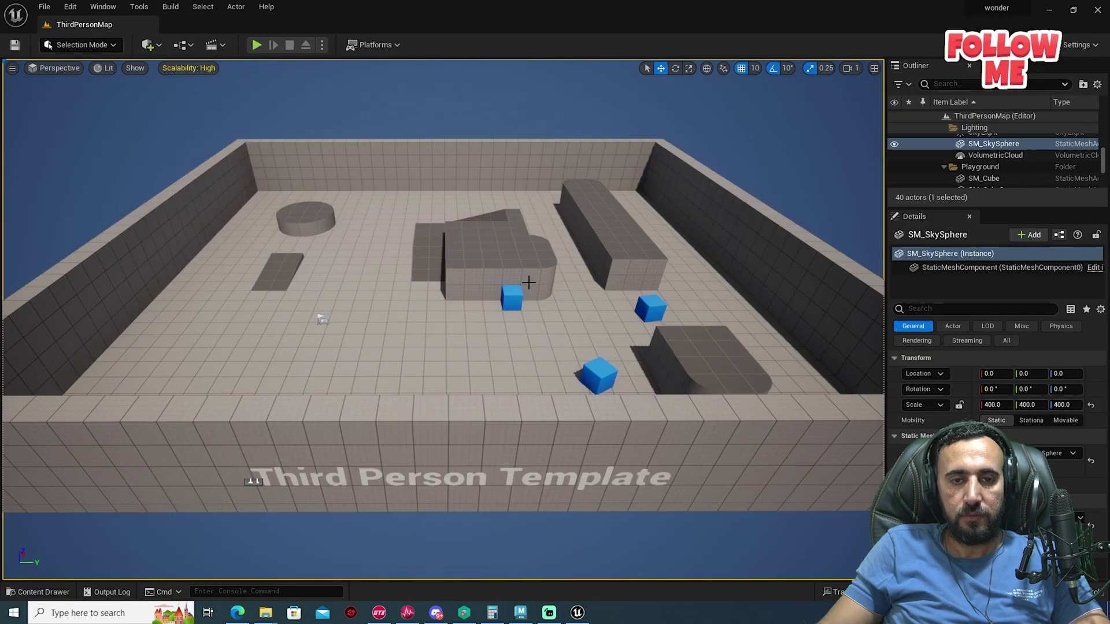
ctrl+click(449, 241)
key(ctrl+space)
click(48, 409)
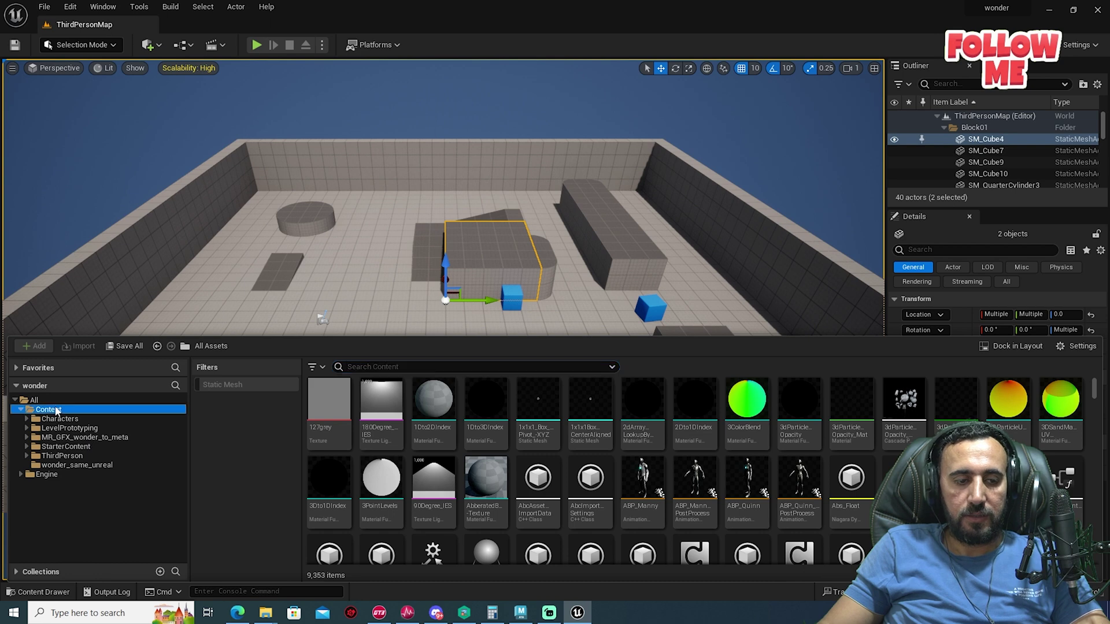
right_click(793, 480)
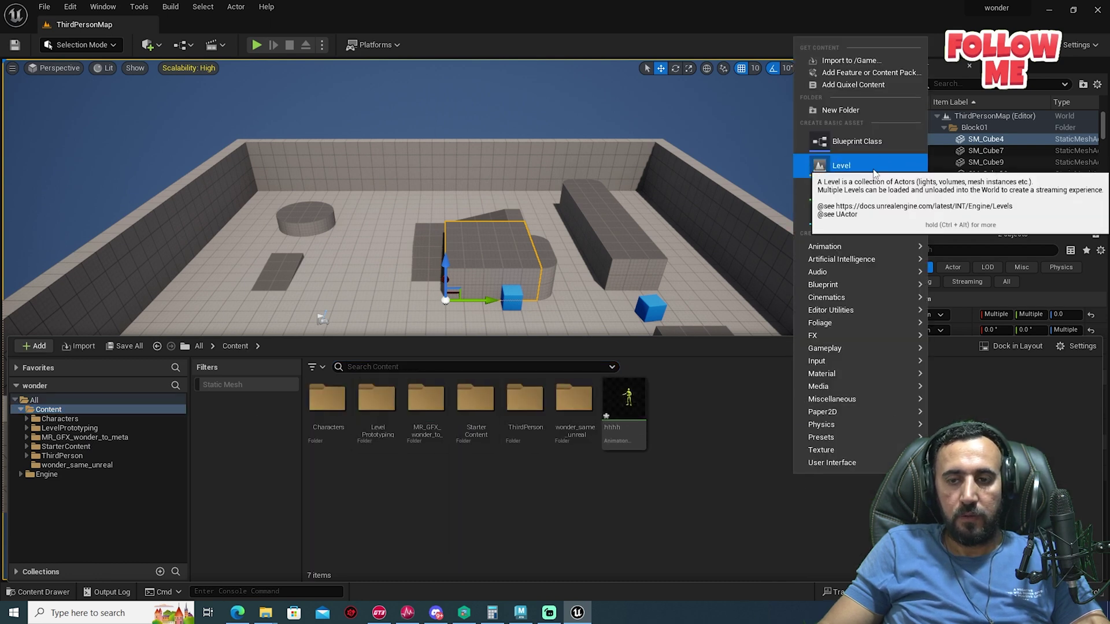
click(850, 110)
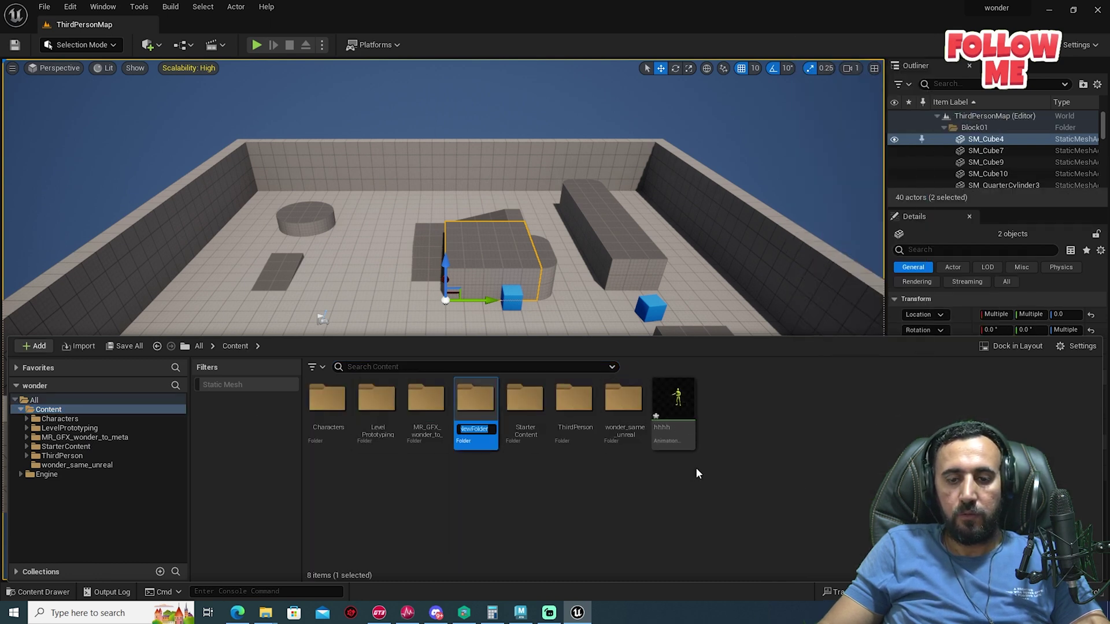
double_click(487, 404)
- Drop the hhhhsdsdsdh FBX from File Explorer into NewFolder and browse the Skeleton list
key(alt+Tab)
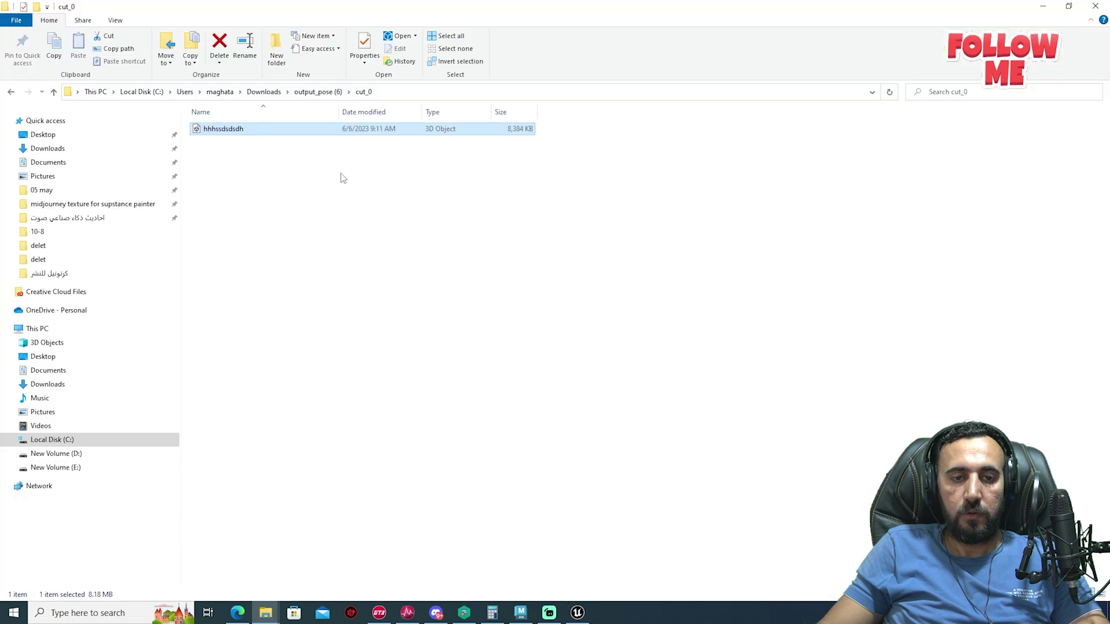
key(alt+Tab)
drag(244, 130, 564, 432)
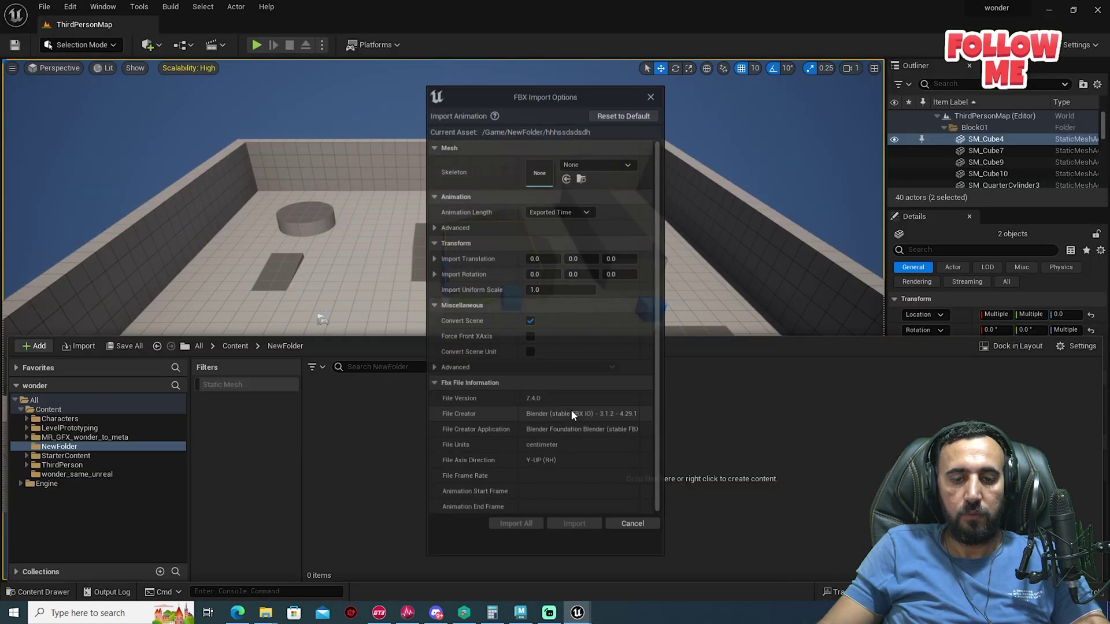
click(604, 164)
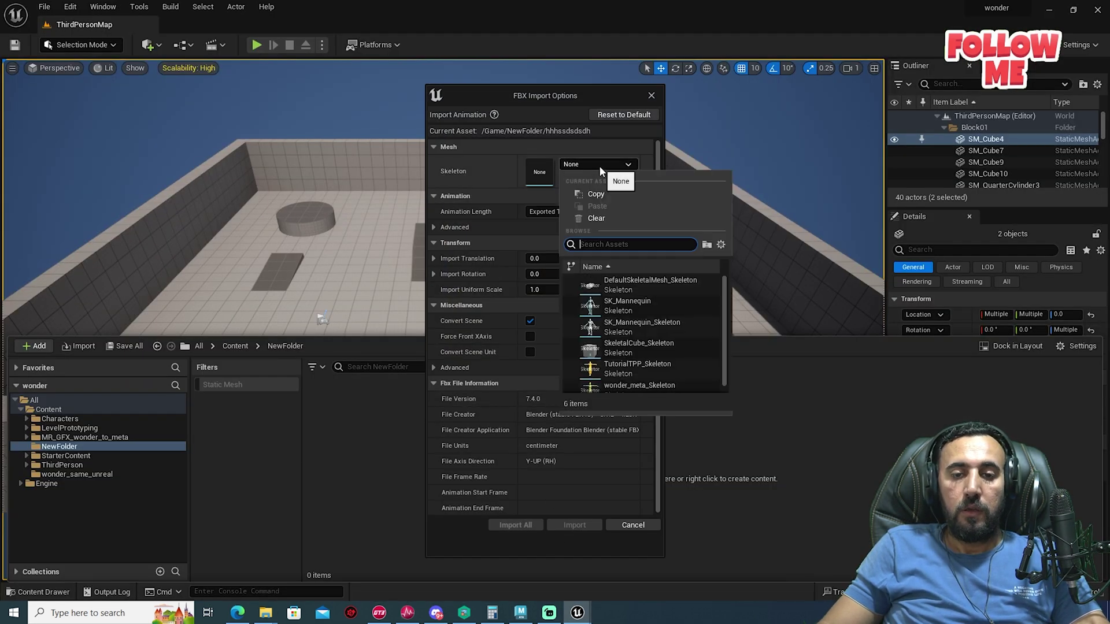
scroll(727, 332, down, 2)
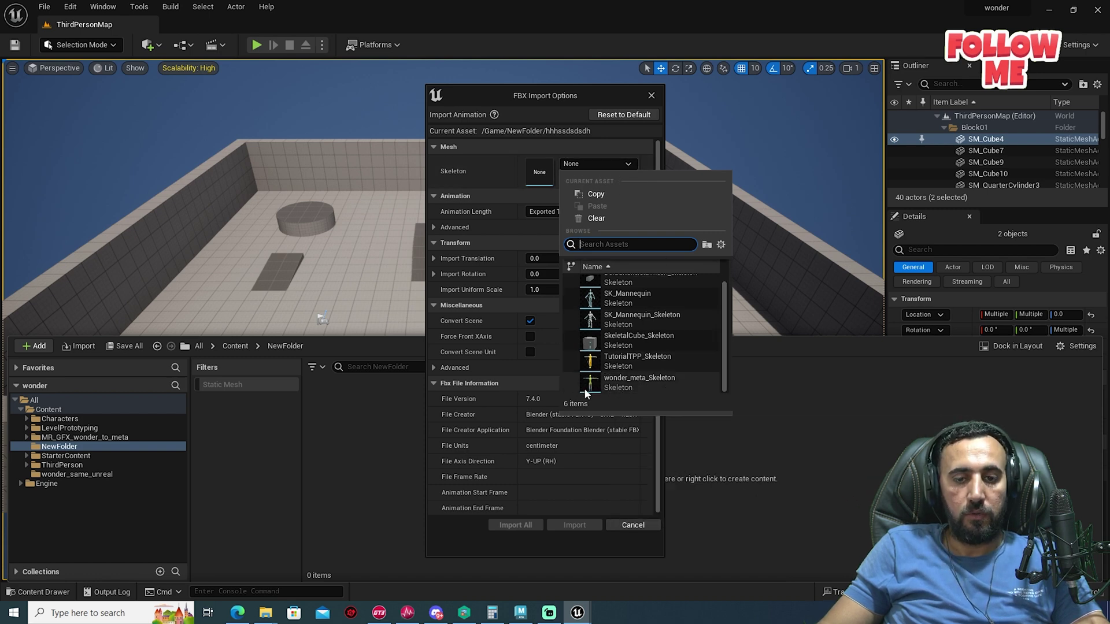
key(alt+Tab)
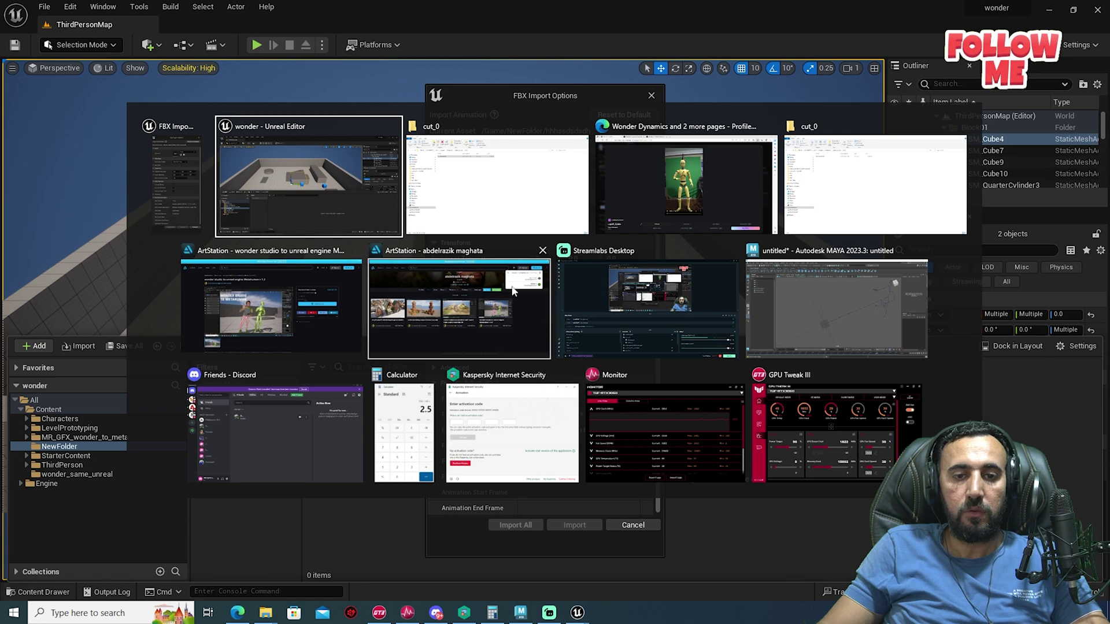
click(649, 186)
click(250, 6)
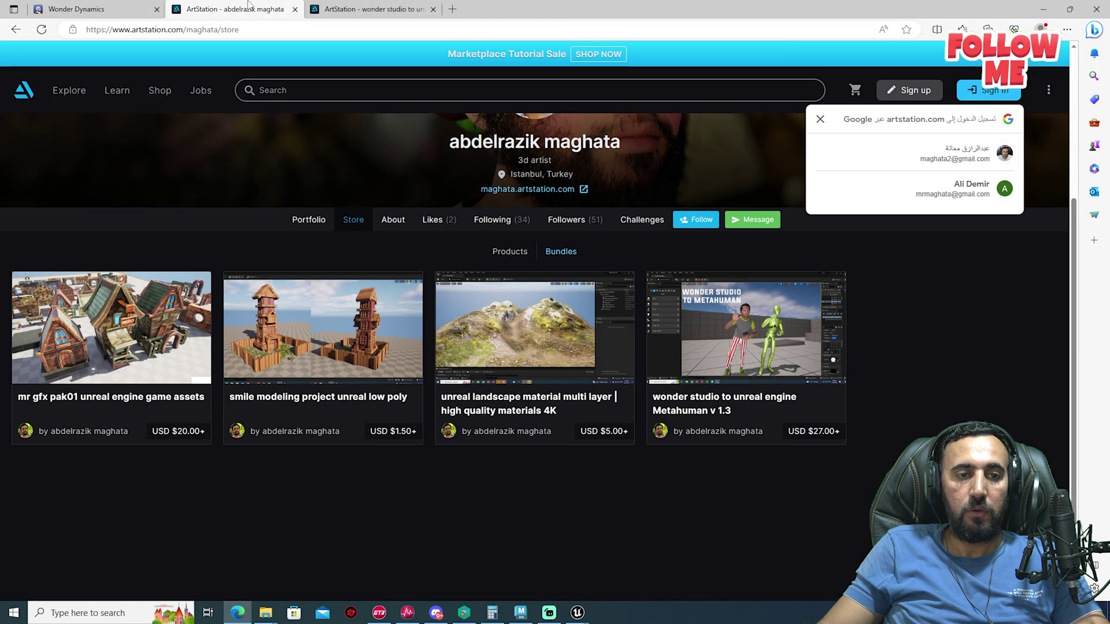
click(327, 9)
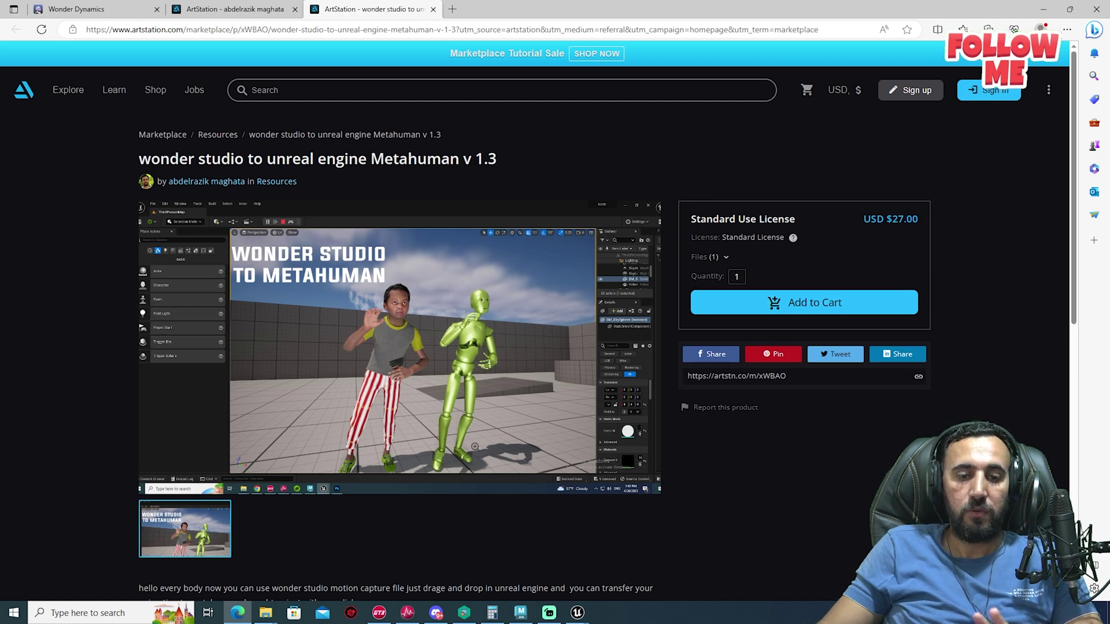
scroll(475, 447, down, 3)
scroll(433, 393, up, 3)
scroll(381, 332, down, 1)
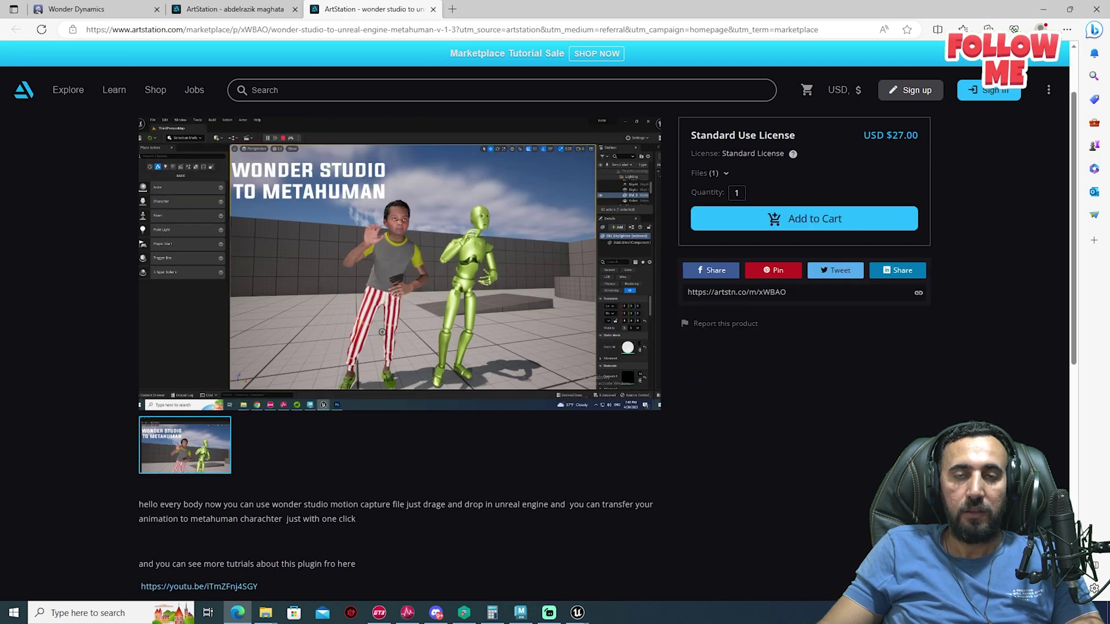
scroll(382, 332, up, 2)
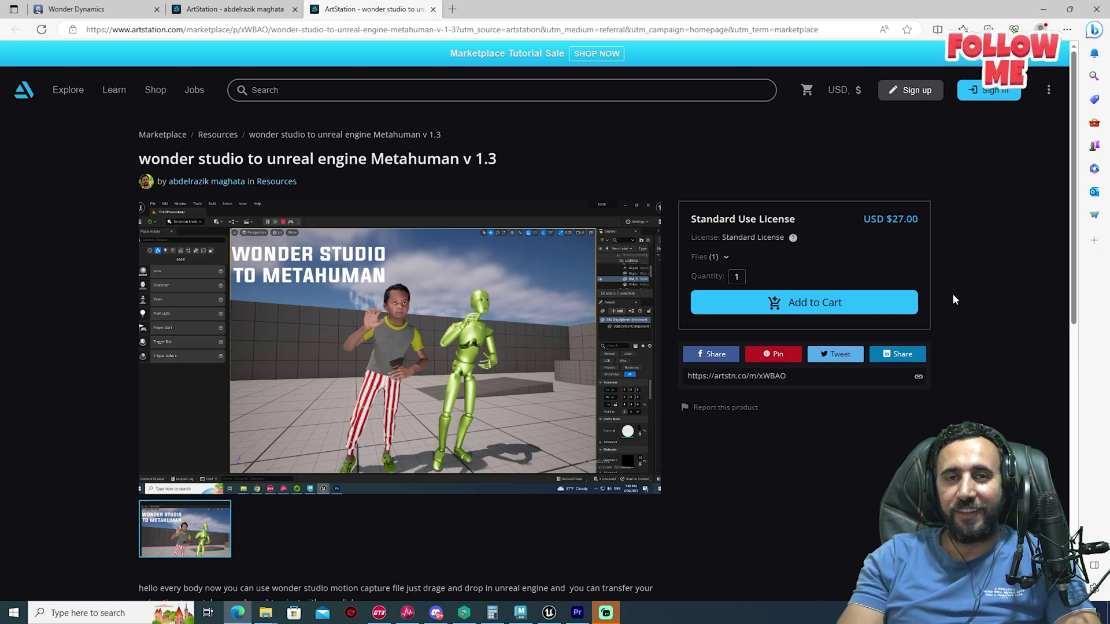
scroll(395, 394, down, 8)
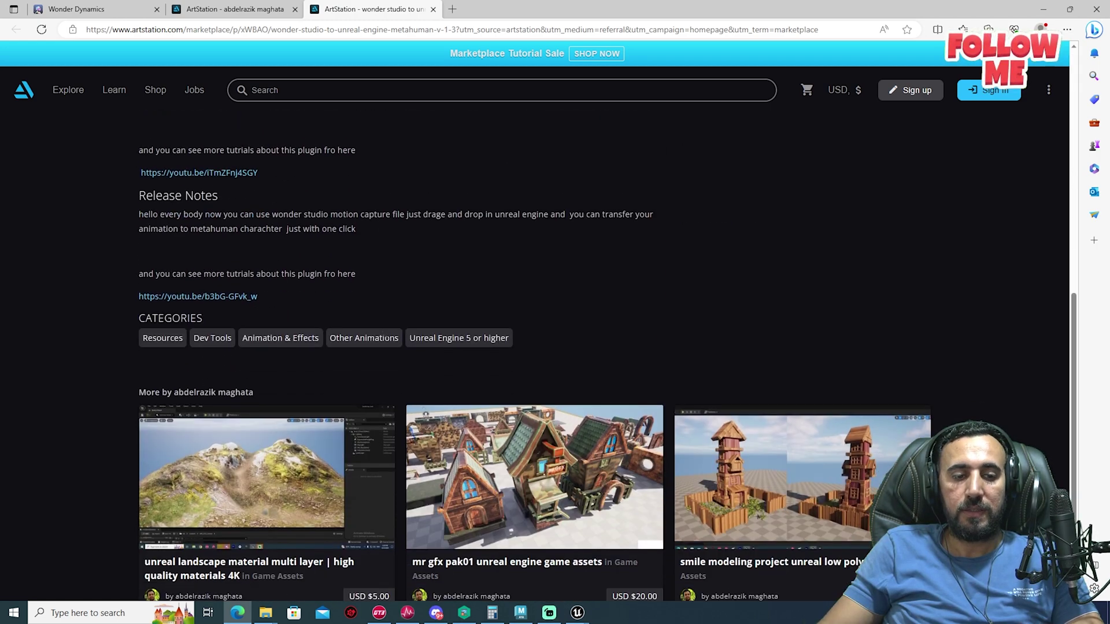
scroll(395, 394, up, 2)
scroll(394, 395, up, 2)
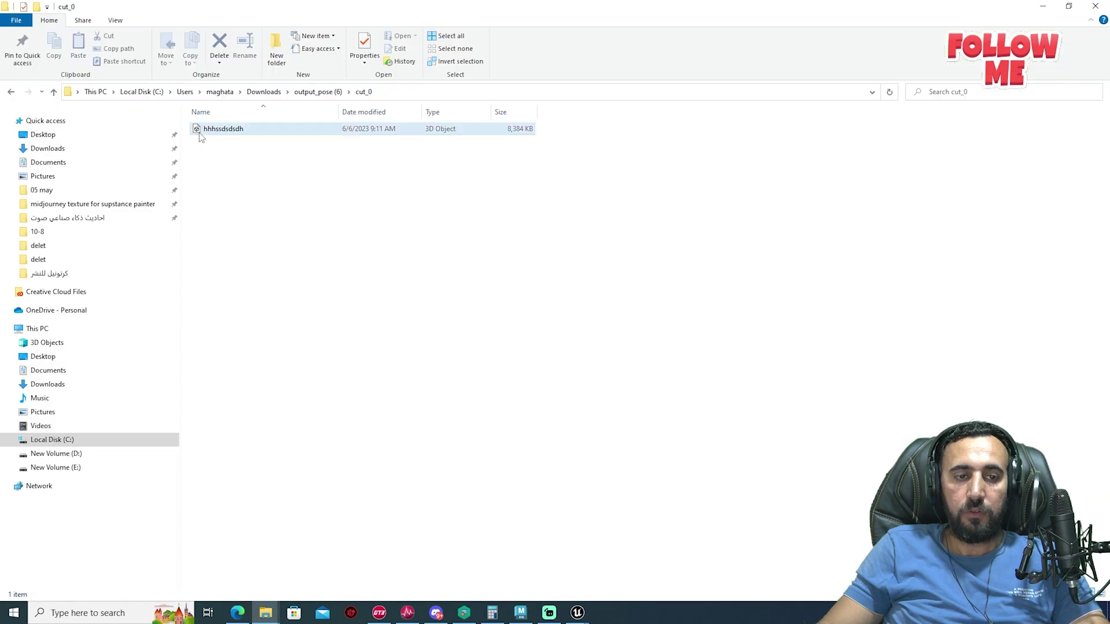
drag(212, 131, 558, 202)
key(alt+Tab)
key(alt+Tab)
key(Tab)
key(Tab)
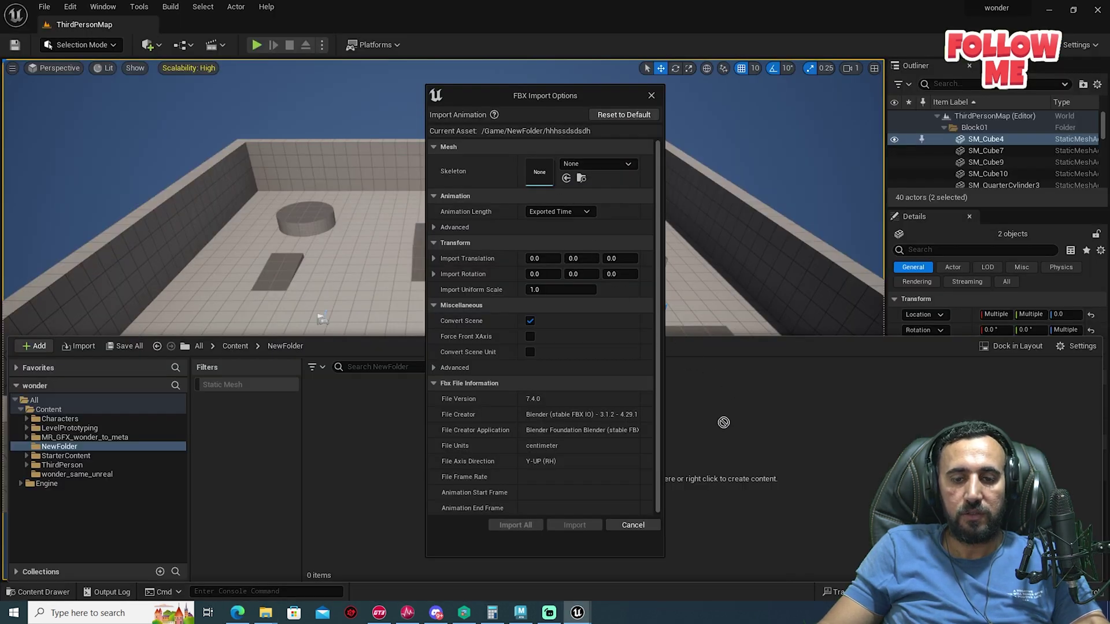
- Import the FBX as an animation with wonder_meta_Skeleton and open the resulting hhhh sequence
drag(723, 422, 563, 147)
click(581, 162)
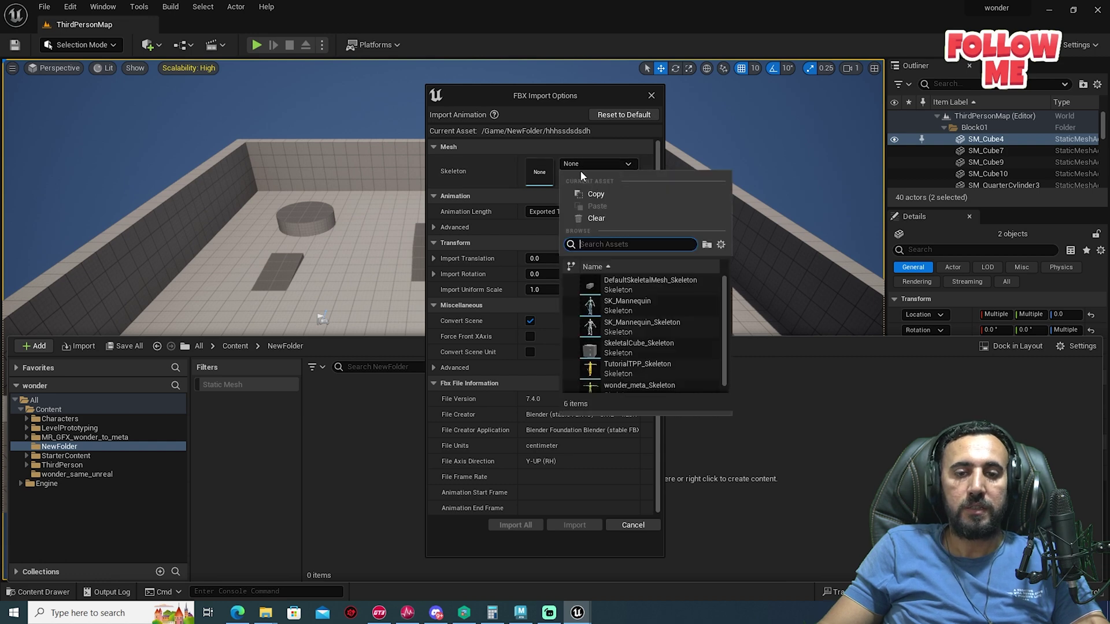
scroll(664, 341, down, 1)
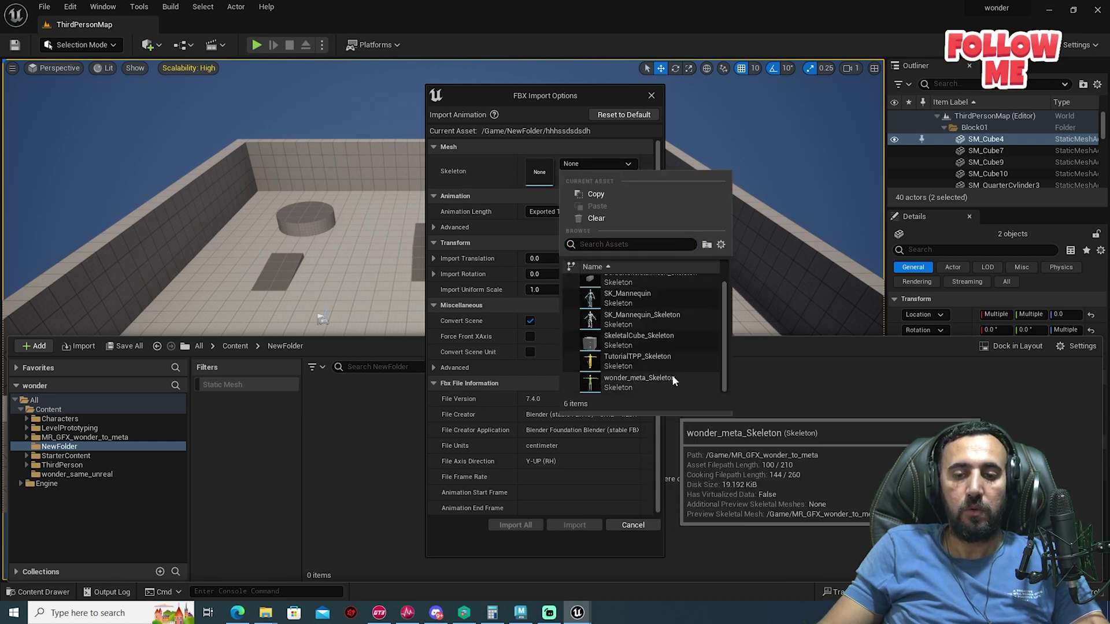
click(642, 379)
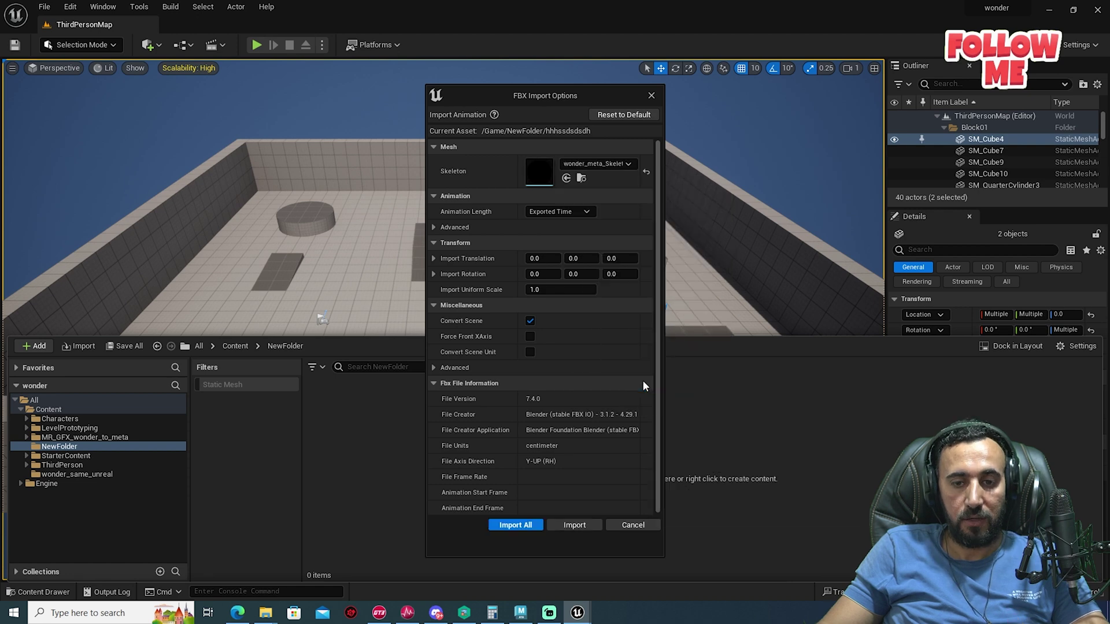
click(513, 526)
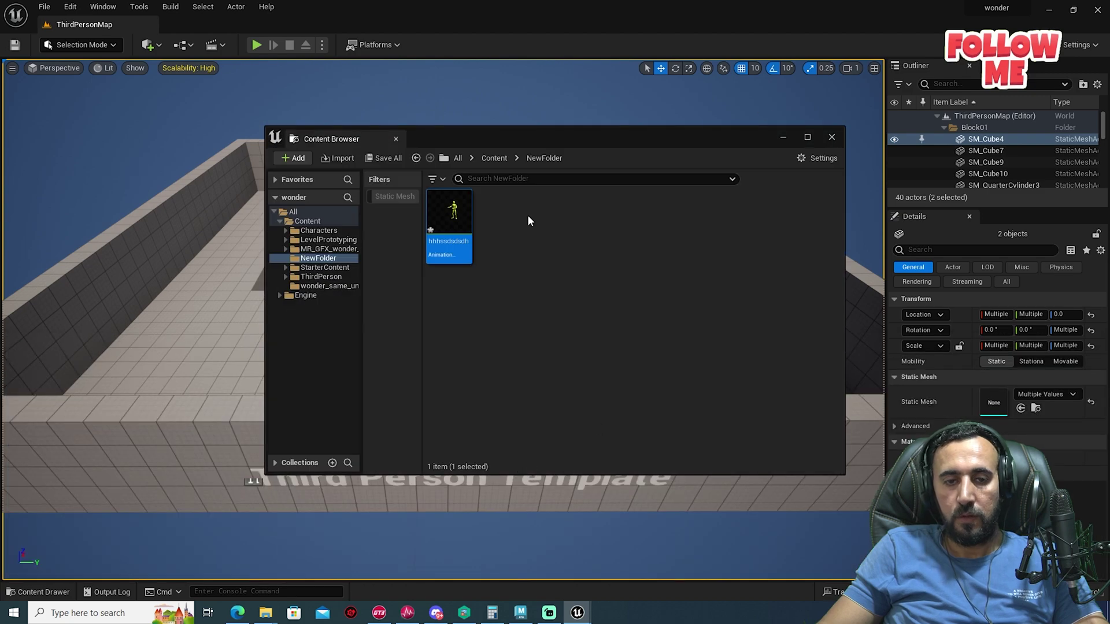
double_click(454, 211)
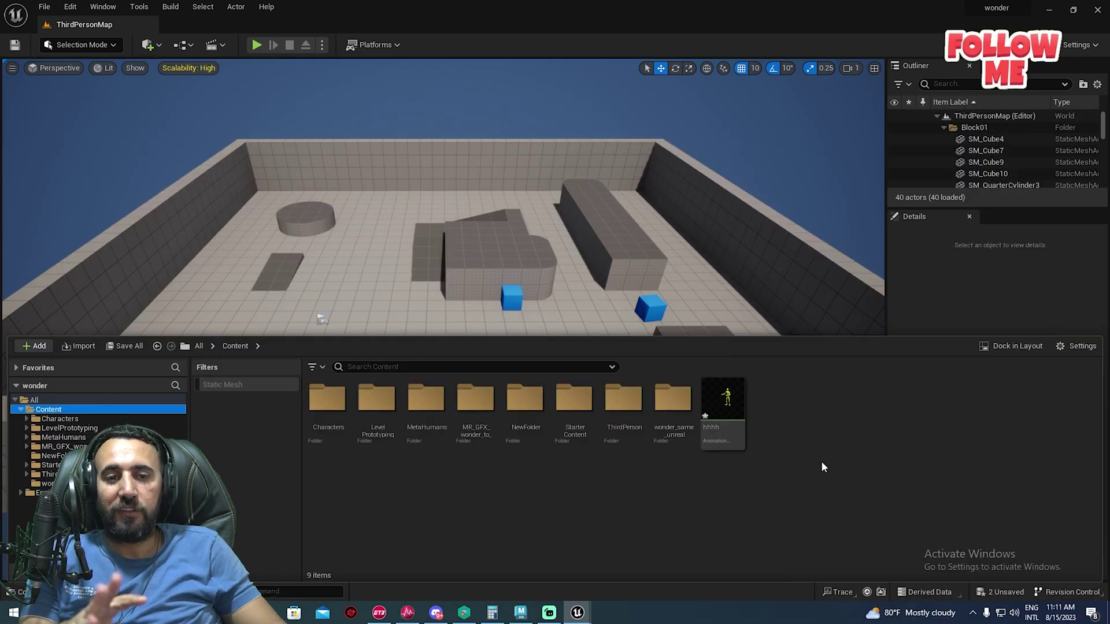
click(727, 399)
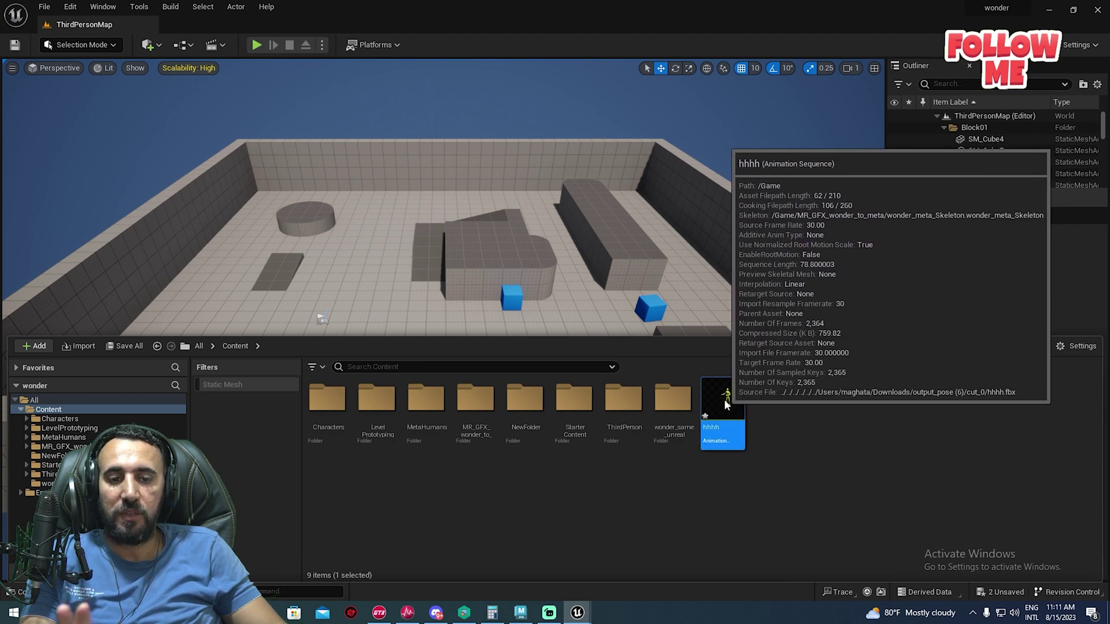
- Start Duplicate and Retarget on hhhh using the rtg_wonder_to_metahuman retargeter
right_click(727, 399)
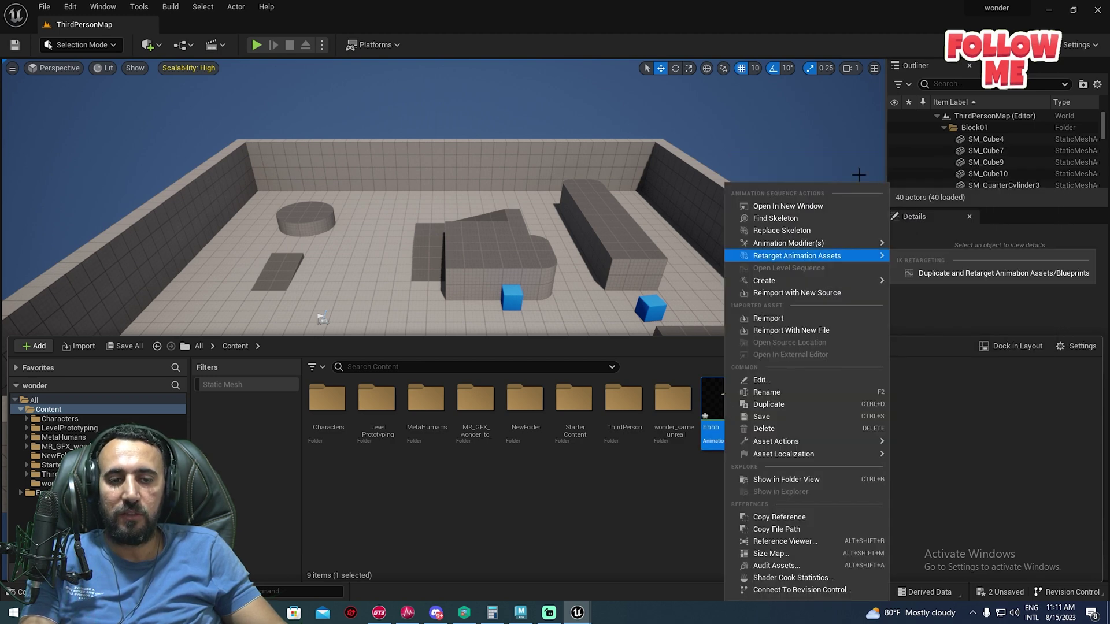
click(944, 275)
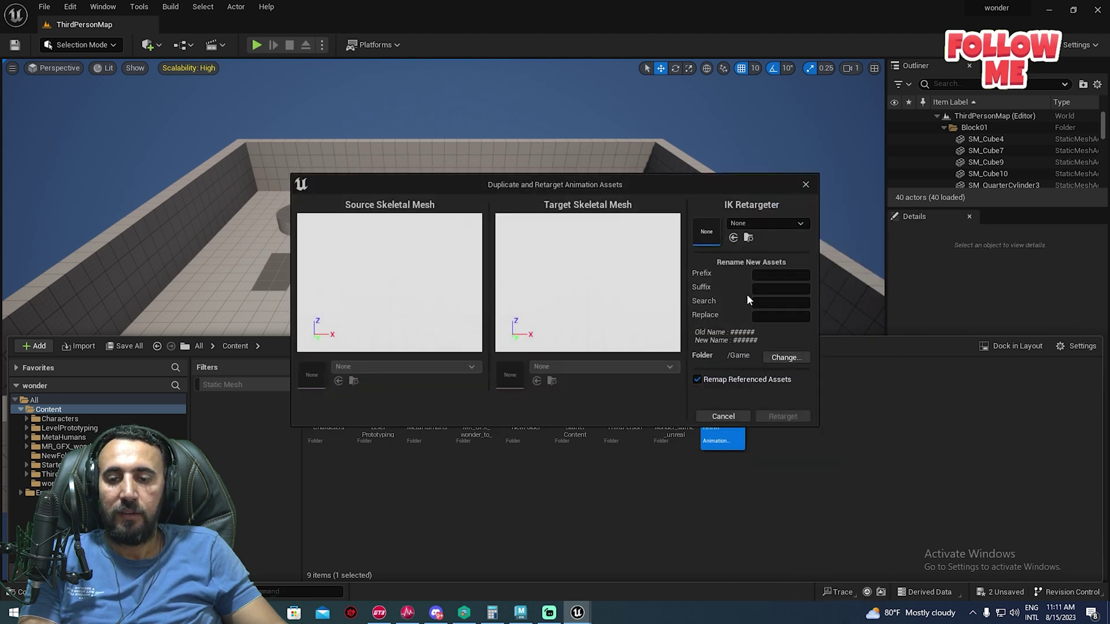
click(755, 224)
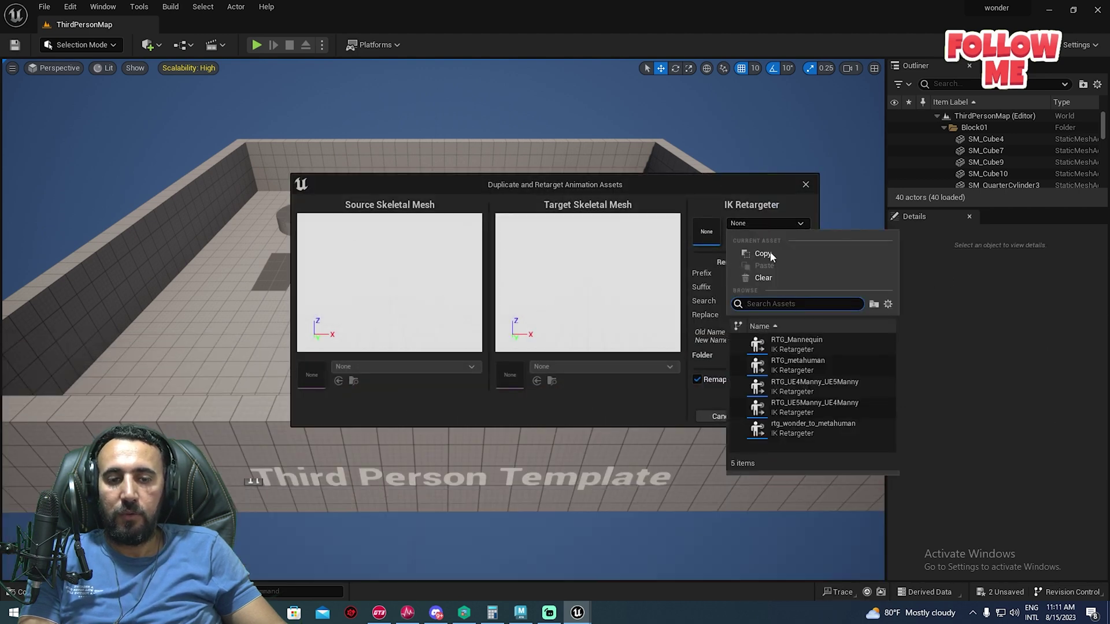
click(798, 429)
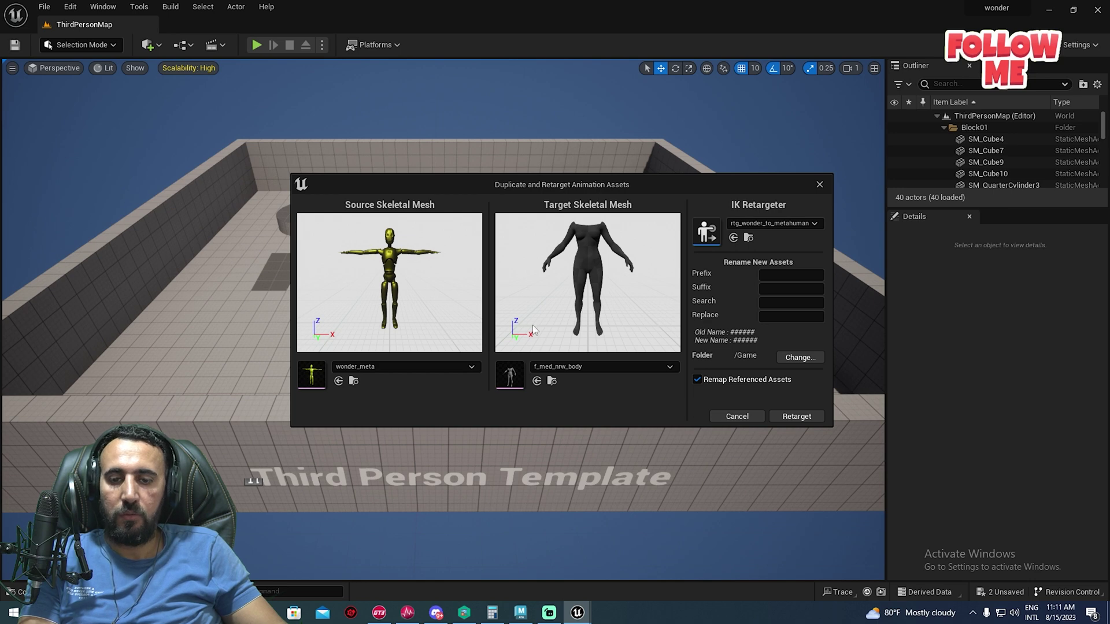
- Create an animation_meta folder under Content as the destination and run the retarget
click(794, 358)
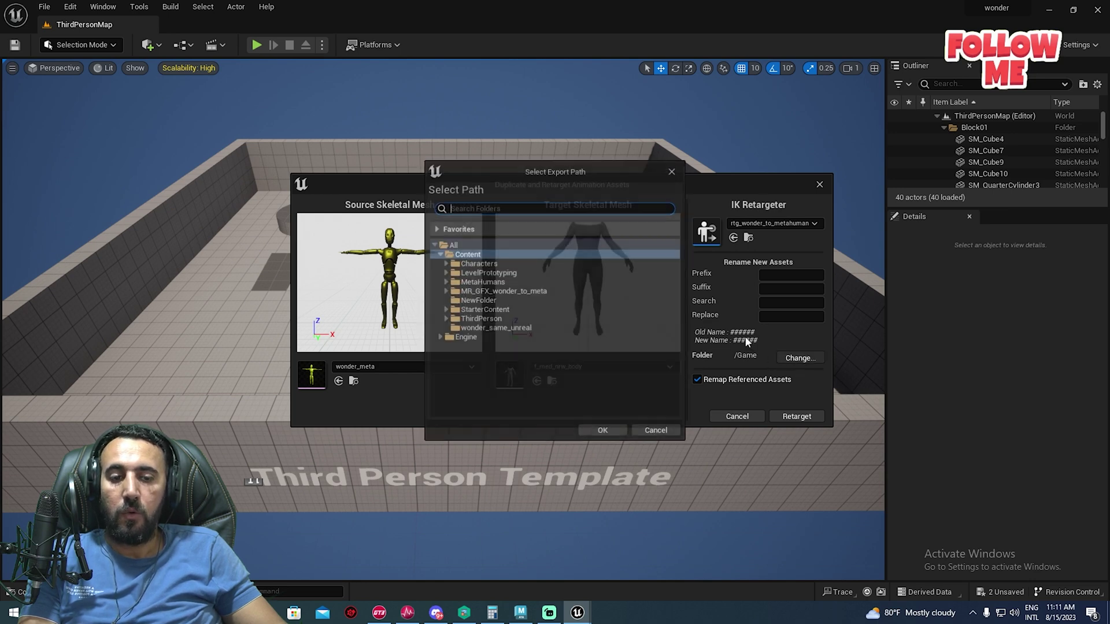
right_click(466, 255)
click(497, 266)
text(a)
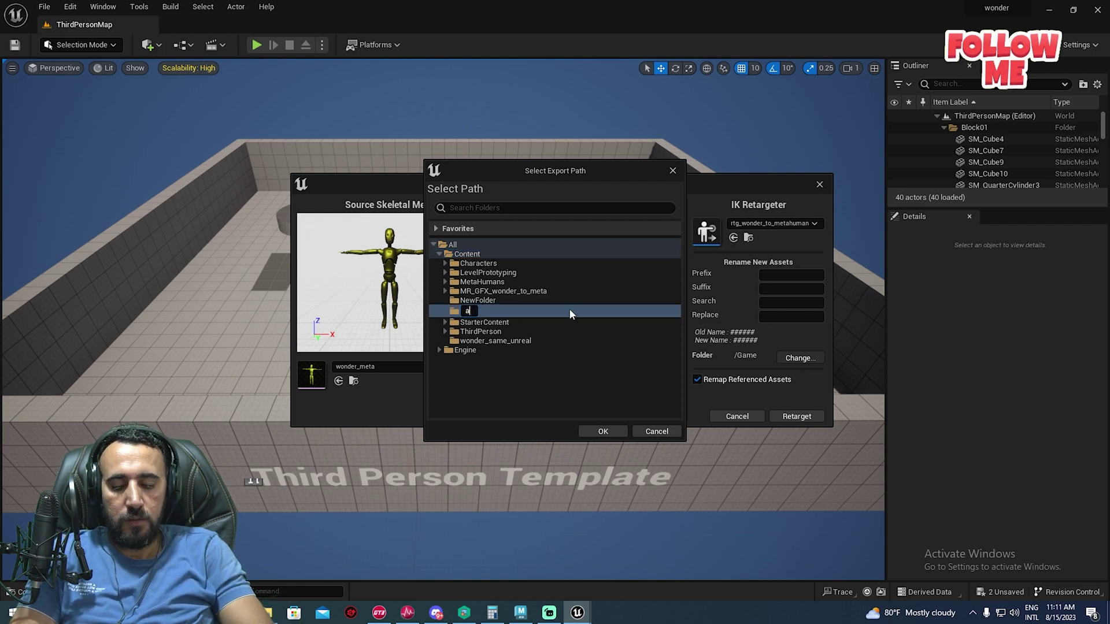
text(nimation_meta)
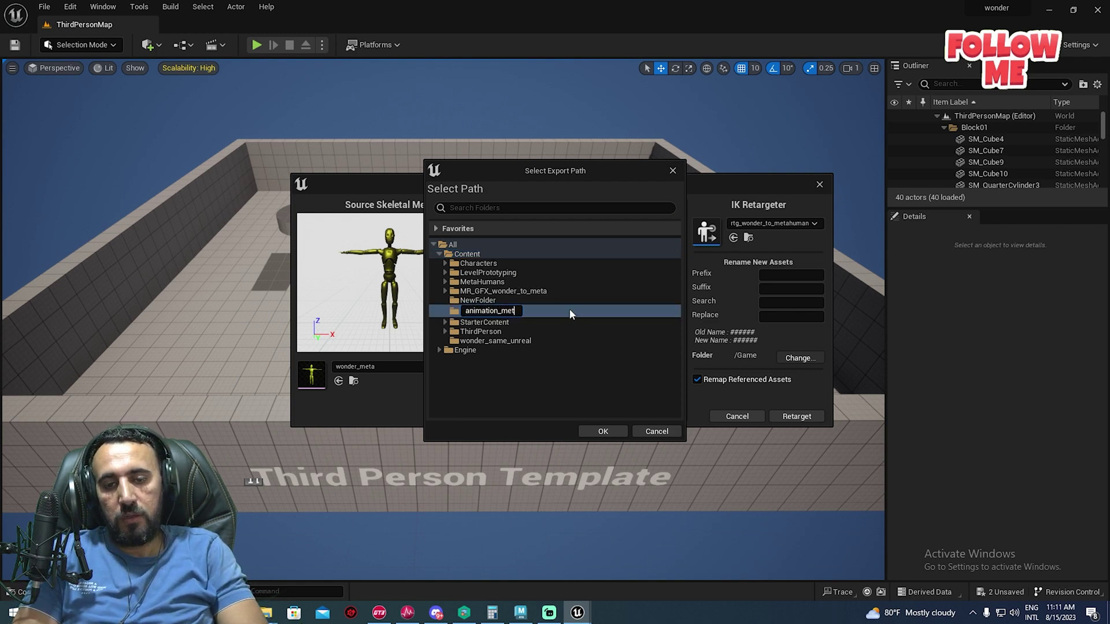
key(Return)
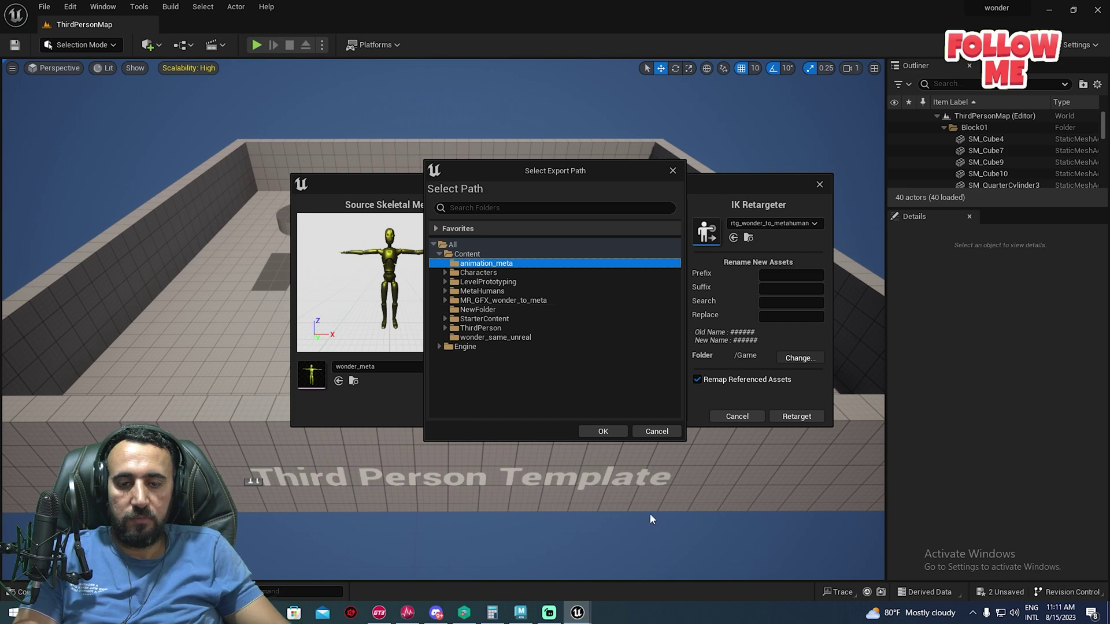
click(599, 428)
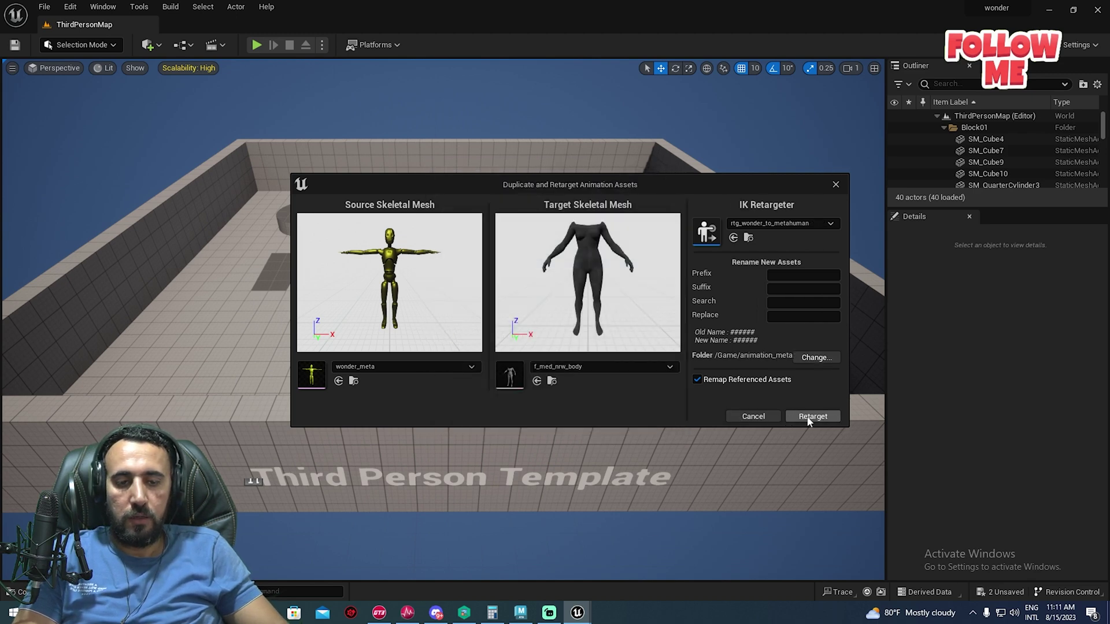
click(808, 417)
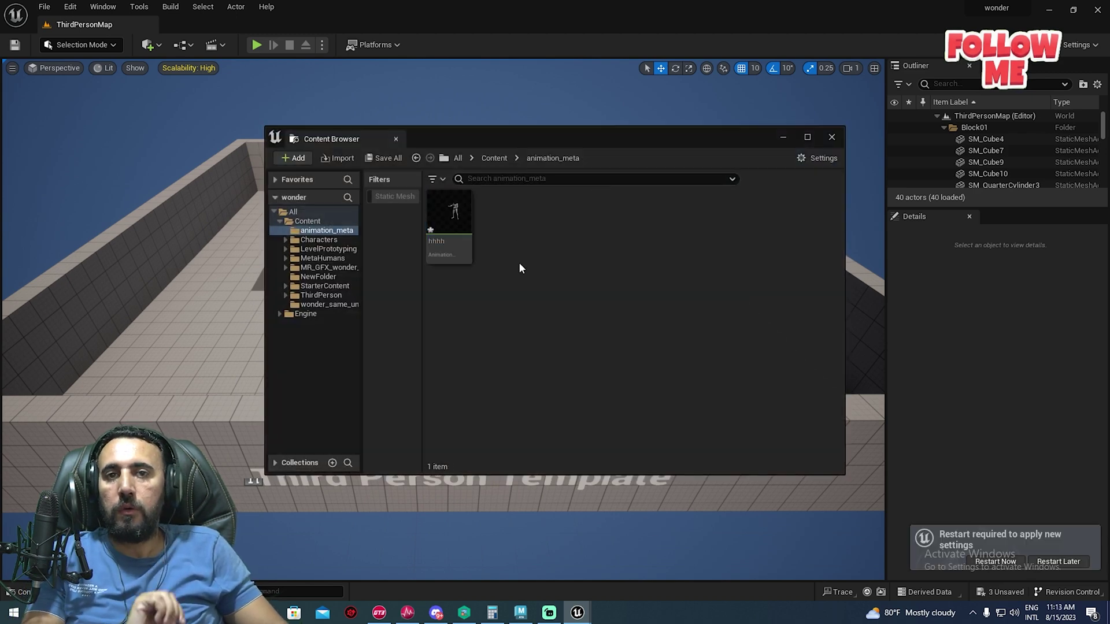
- Preview the retargeted hhhh animation on the MetaHuman, then close it and reopen the Content Drawer
click(450, 215)
double_click(449, 223)
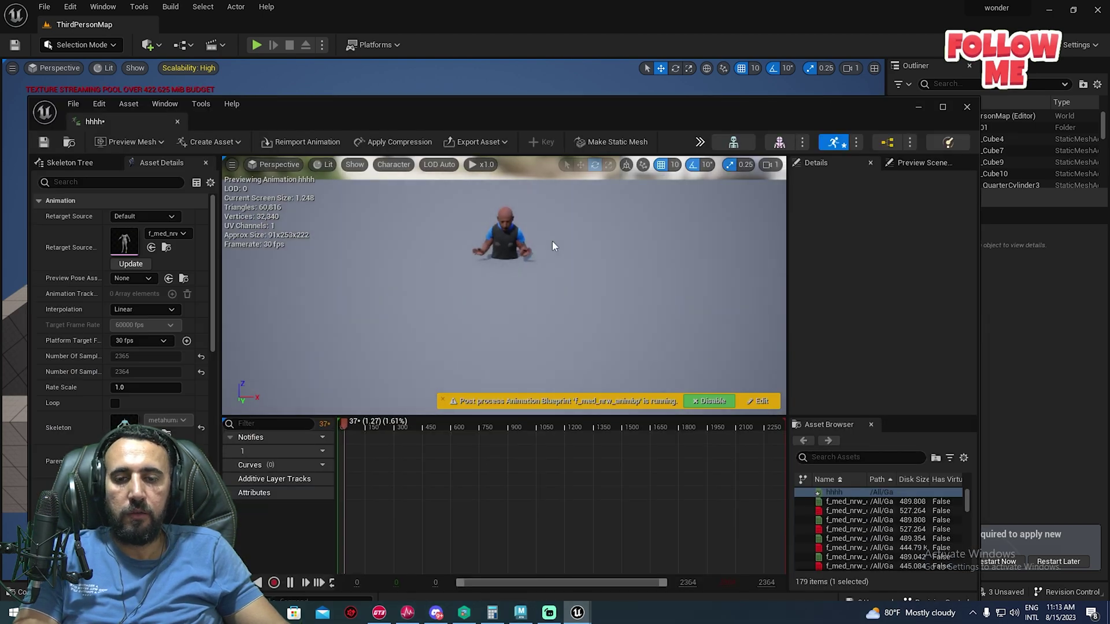
click(966, 108)
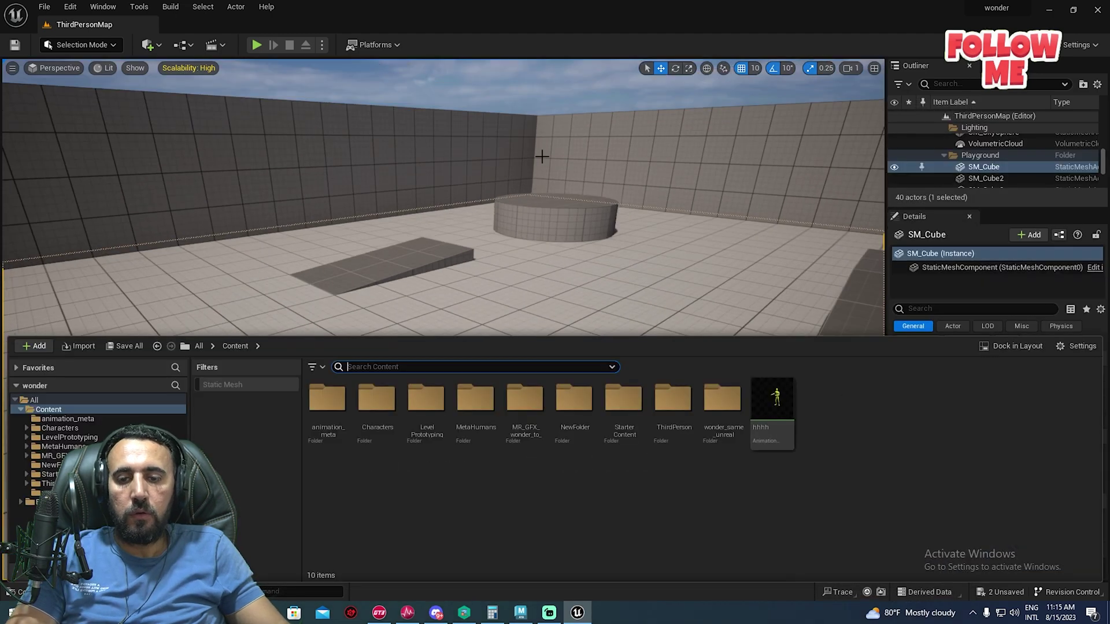
right_drag(538, 154, 466, 277)
key(ctrl+space)
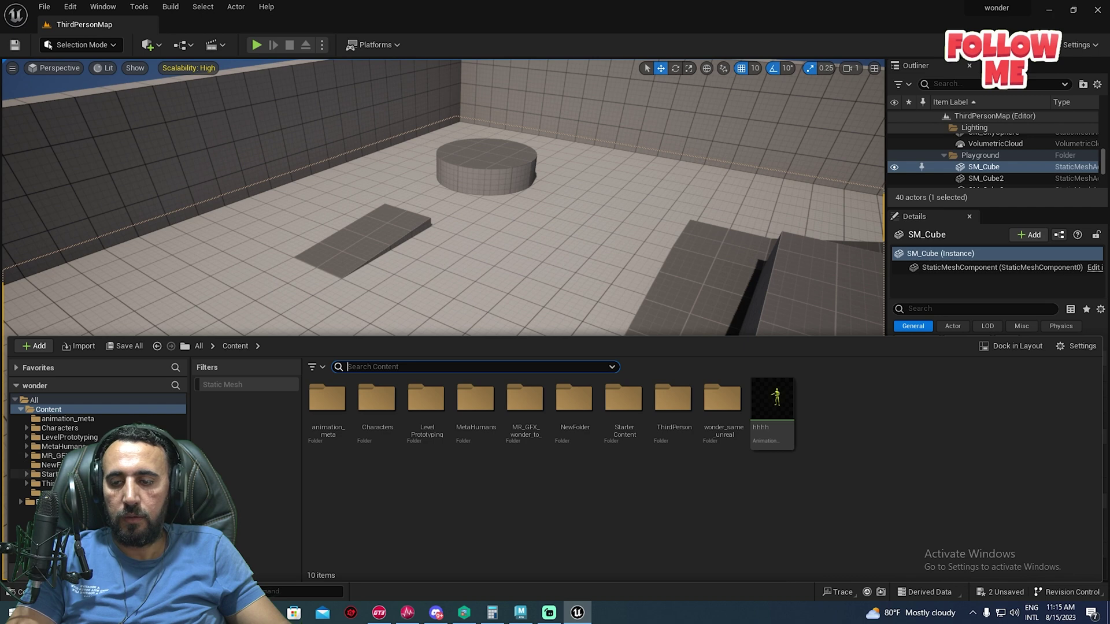
- Drag BP_abdo3 from the MetaHumans/abdo3 folder into the ThirdPersonMap level and face it
click(63, 446)
double_click(341, 443)
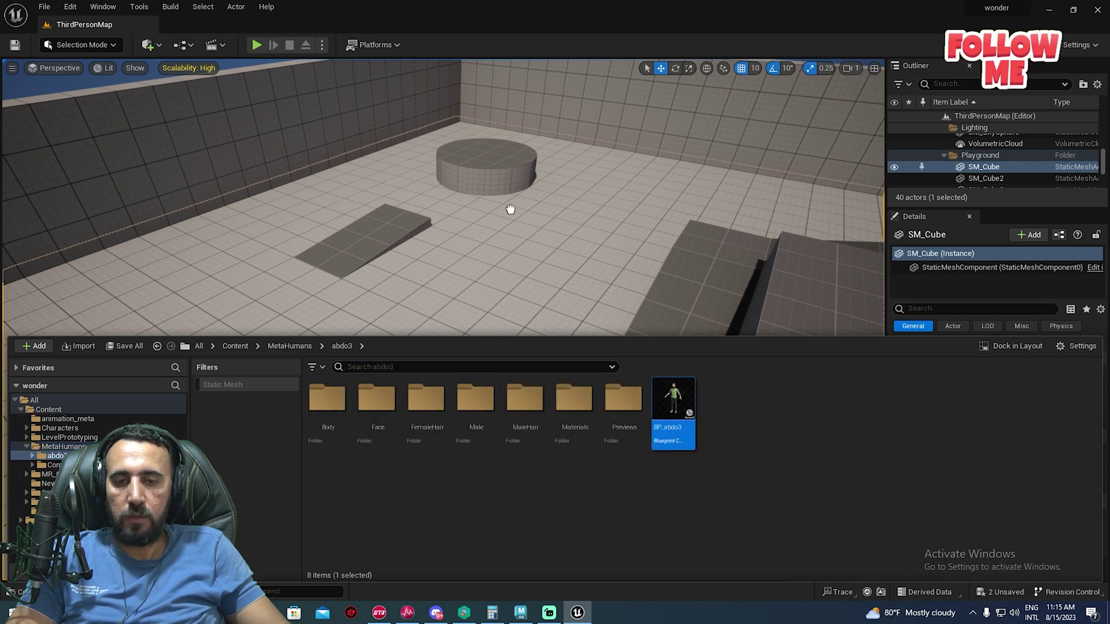
drag(520, 215, 519, 214)
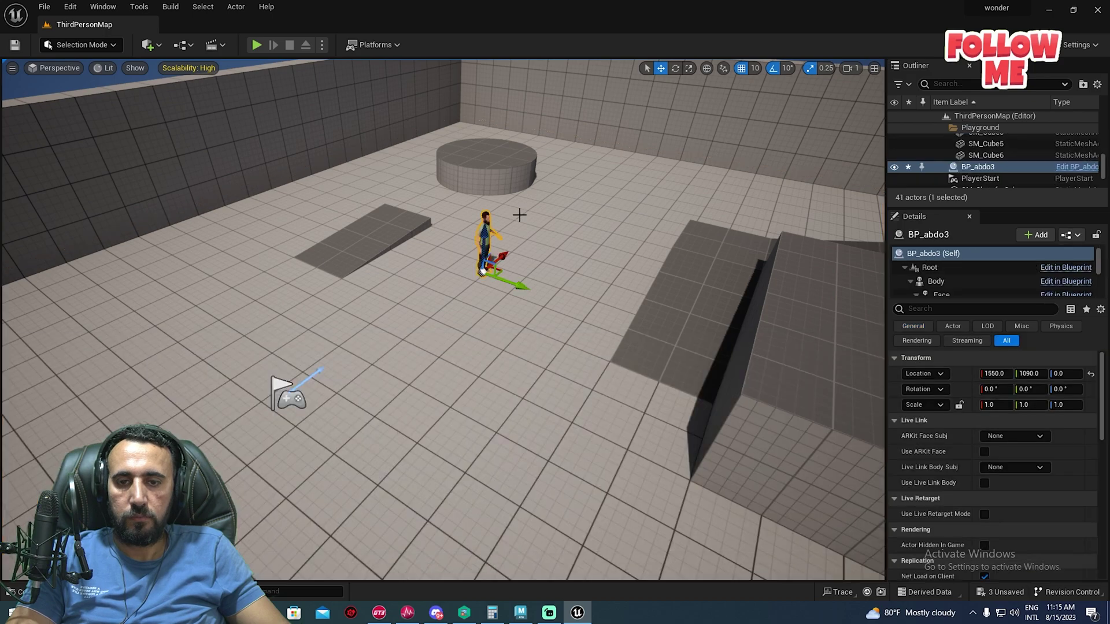
key(w)
right_drag(526, 238, 624, 255)
key(ctrl+space)
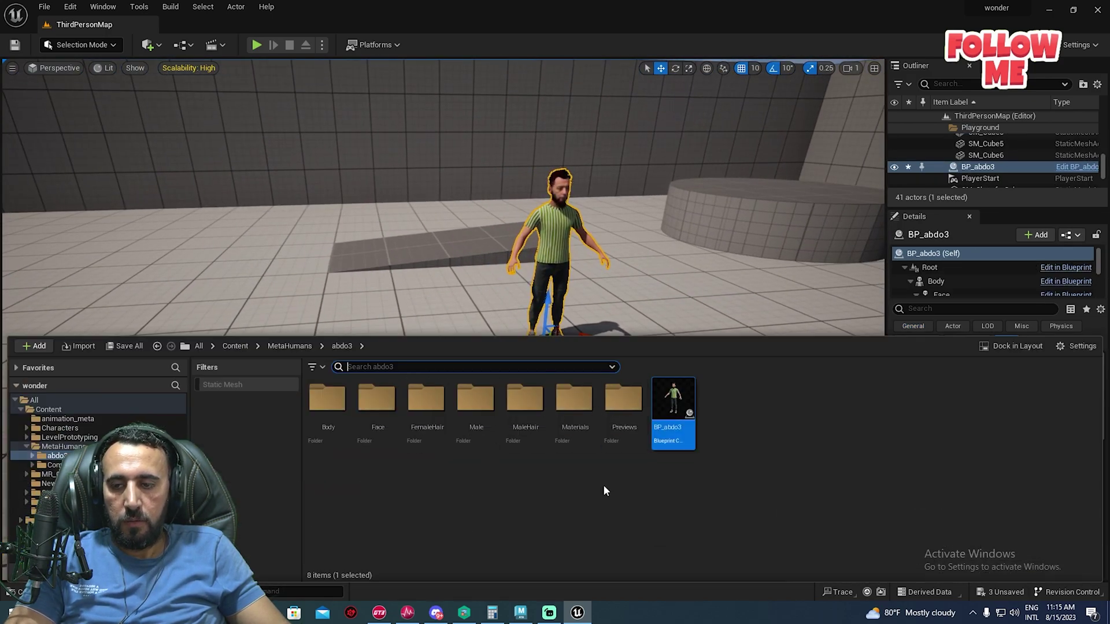
click(43, 409)
- Create a level sequence named NewLevelSequence and open it in Sequencer
right_click(892, 452)
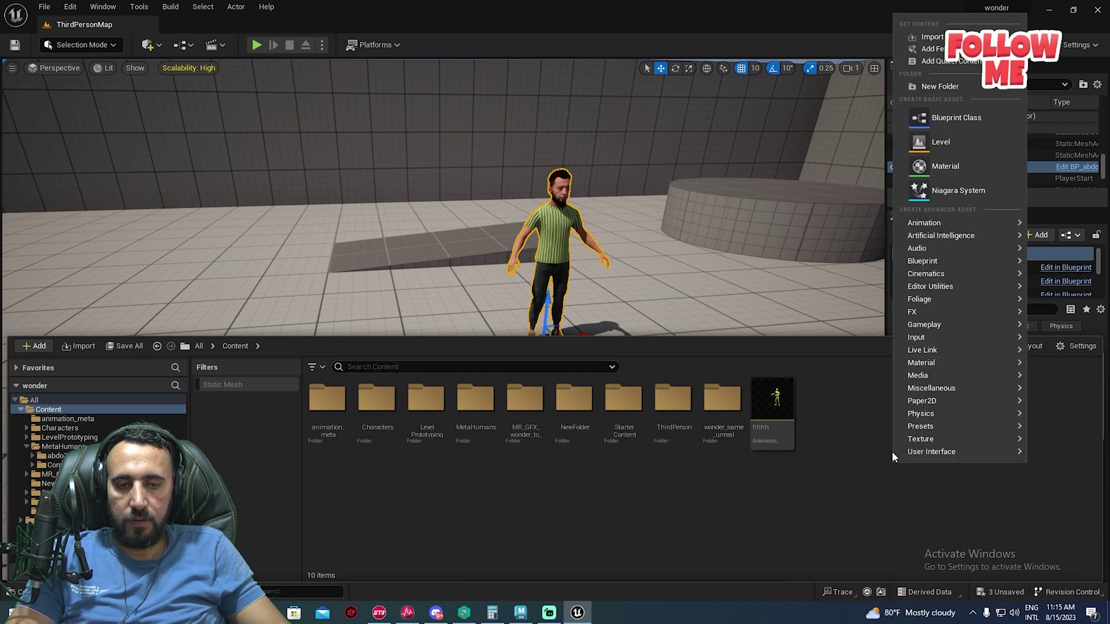
mouse_move(936, 274)
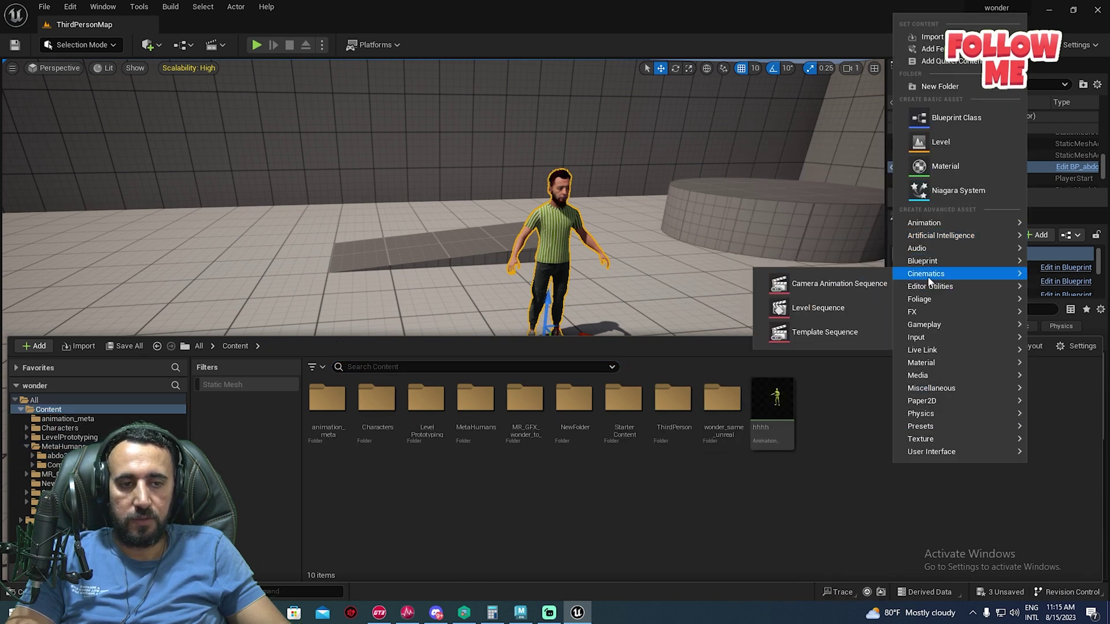
click(817, 307)
click(968, 430)
double_click(822, 404)
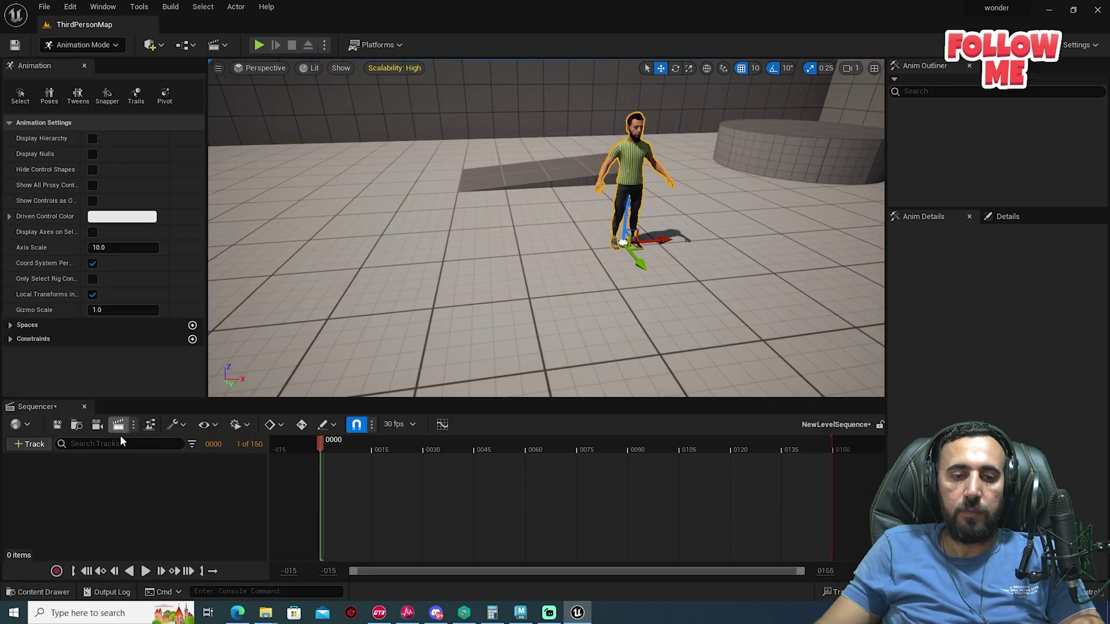
- Add BP_abdo3 to the sequence and delete its MetaHuman_ControlRig and Face_ControlBoard_CtrlRig tracks
click(29, 443)
mouse_move(99, 250)
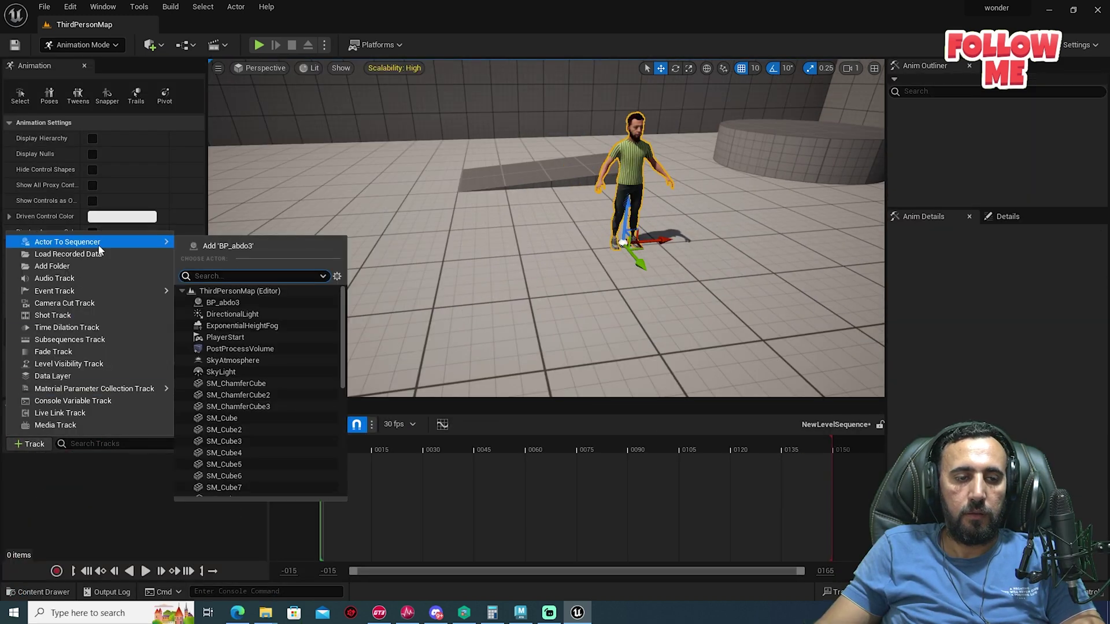
click(227, 245)
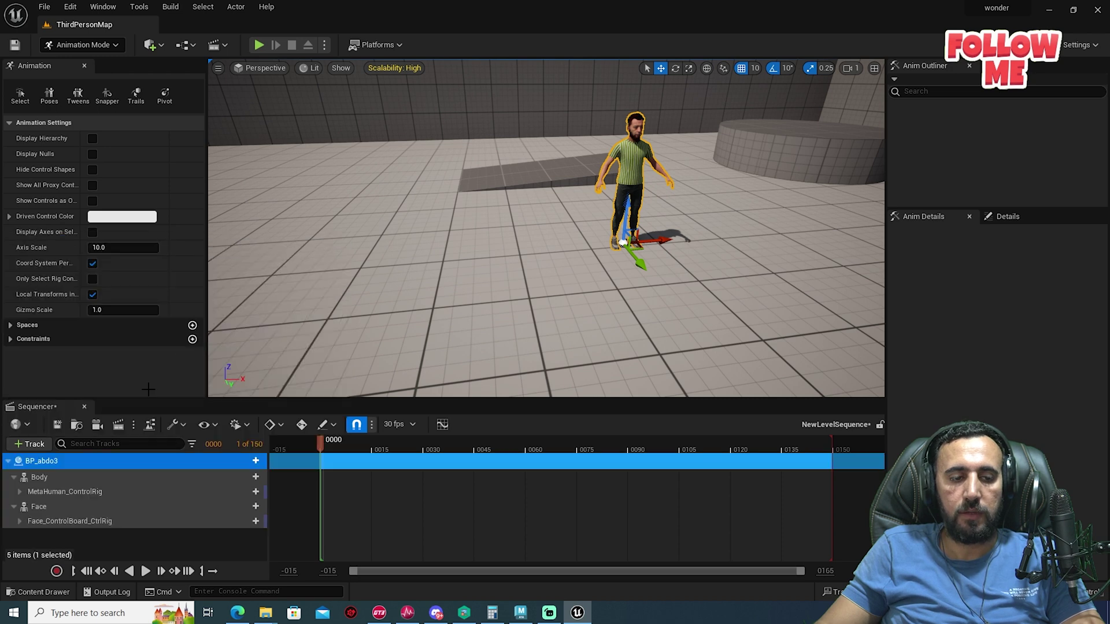
click(44, 492)
key(Delete)
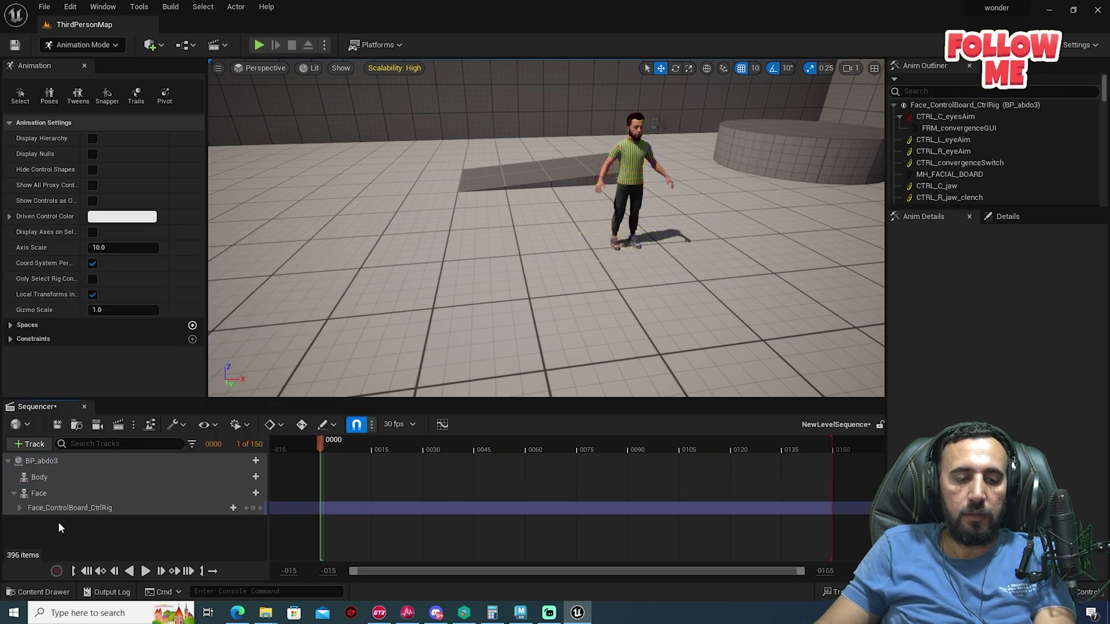
click(54, 507)
key(Delete)
- Add the hhhh animation to BP_abdo3's Body track
click(85, 460)
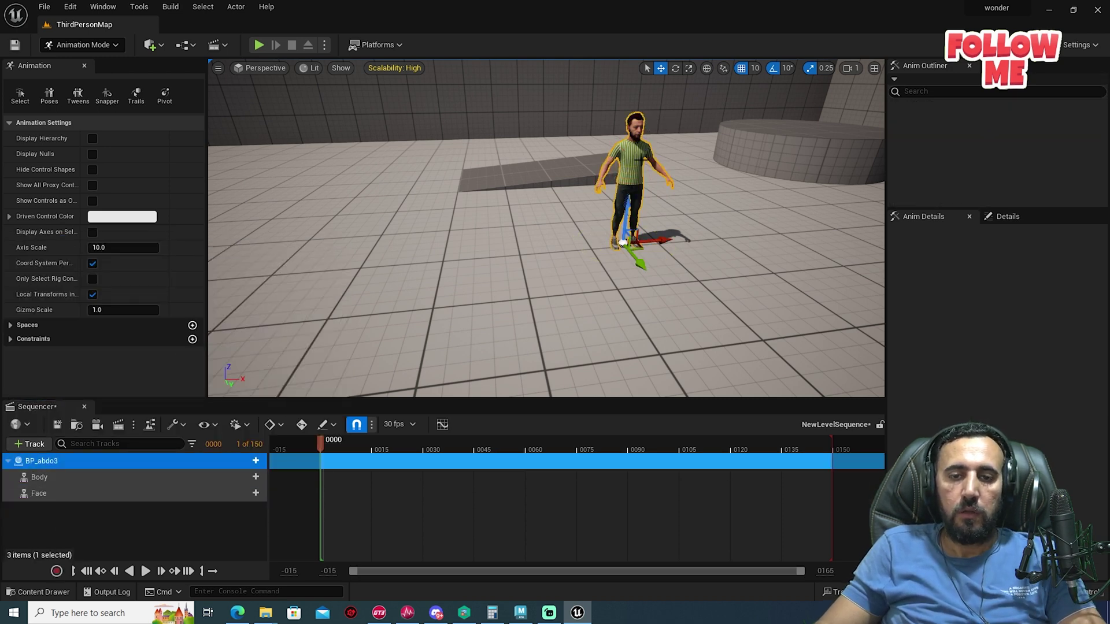
click(241, 475)
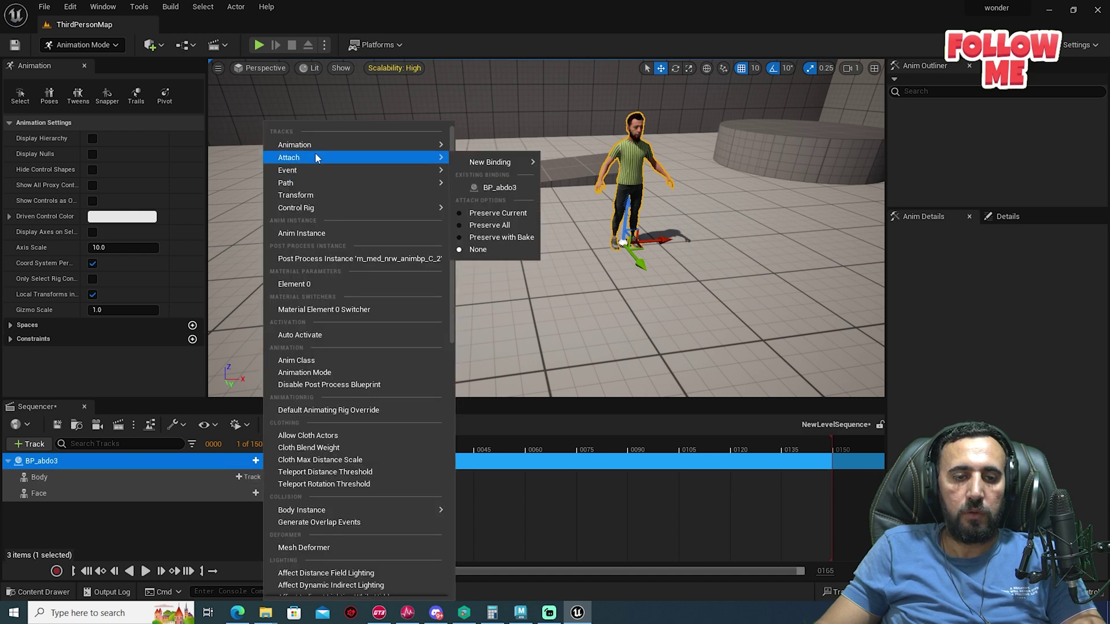
mouse_move(331, 144)
scroll(585, 218, down, 5)
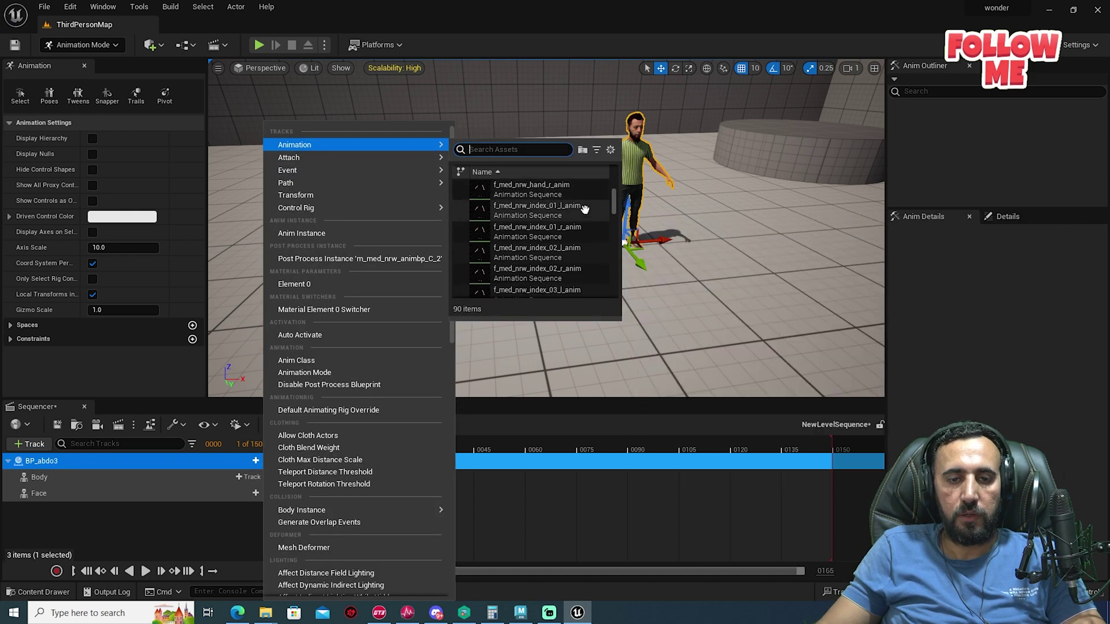
scroll(585, 217, down, 8)
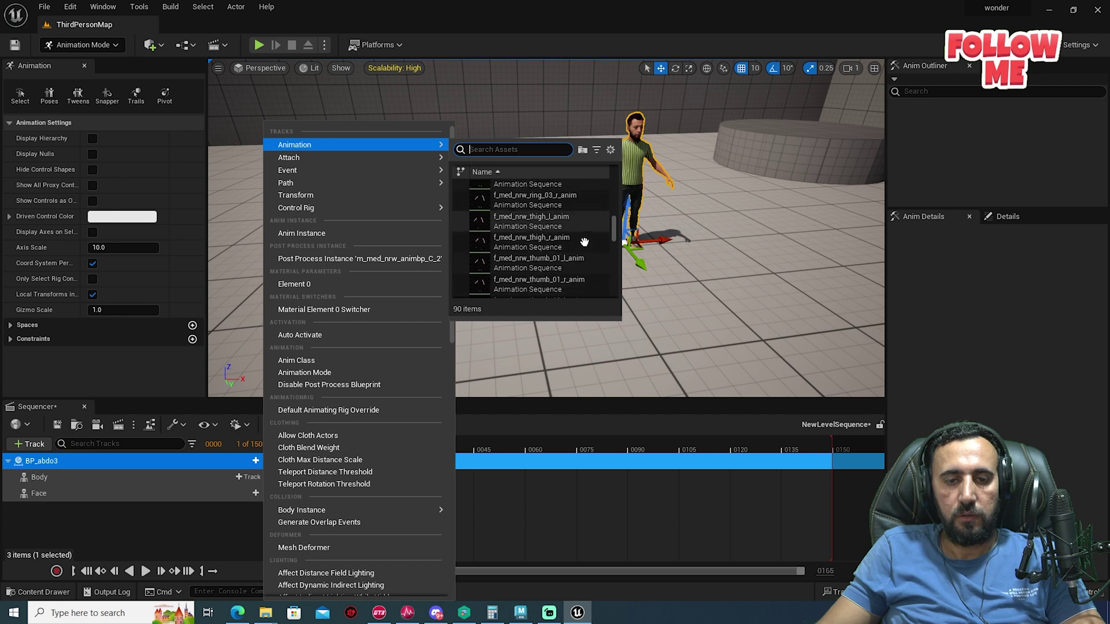
scroll(582, 228, down, 2)
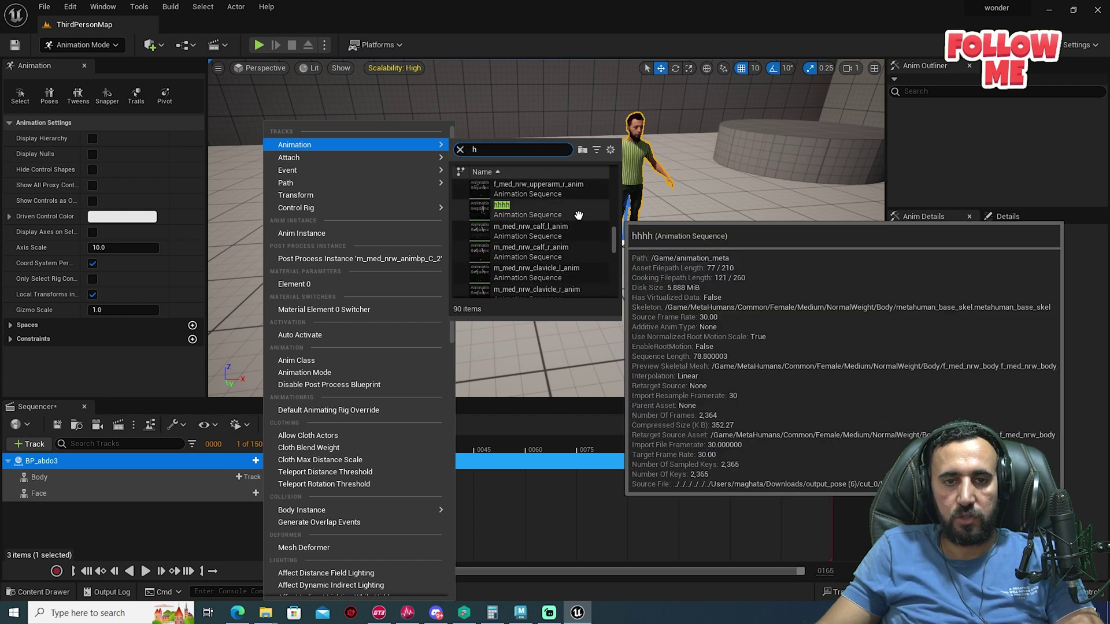
click(578, 216)
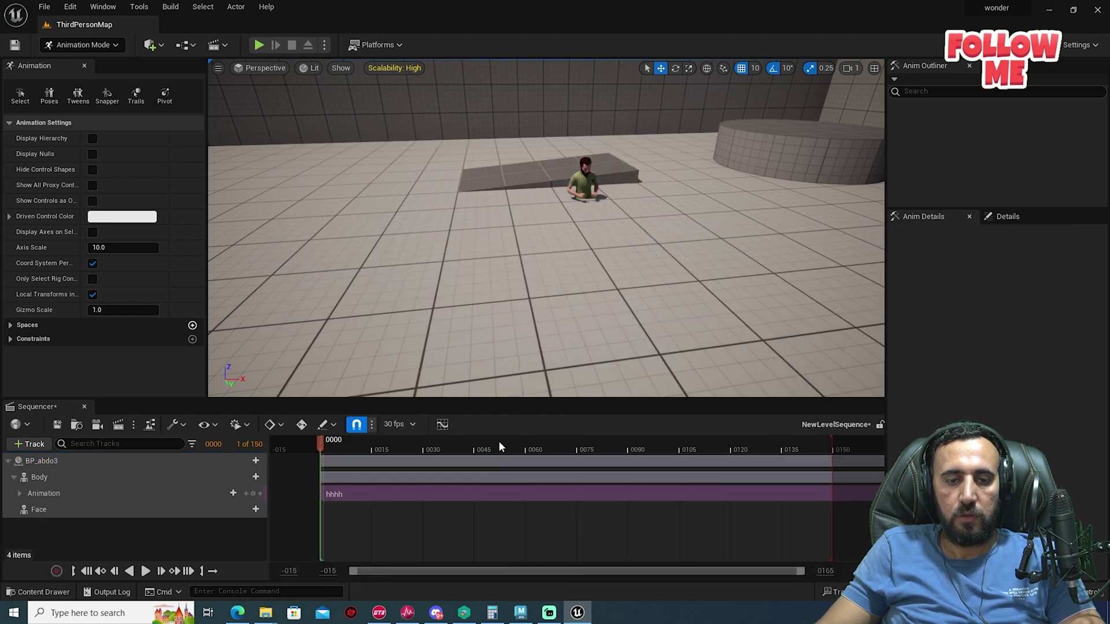
- Play and scrub the sequence to frame 24 while orbiting around the animated MetaHuman
drag(341, 450, 333, 450)
key(space)
right_drag(545, 275, 552, 231)
key(w)
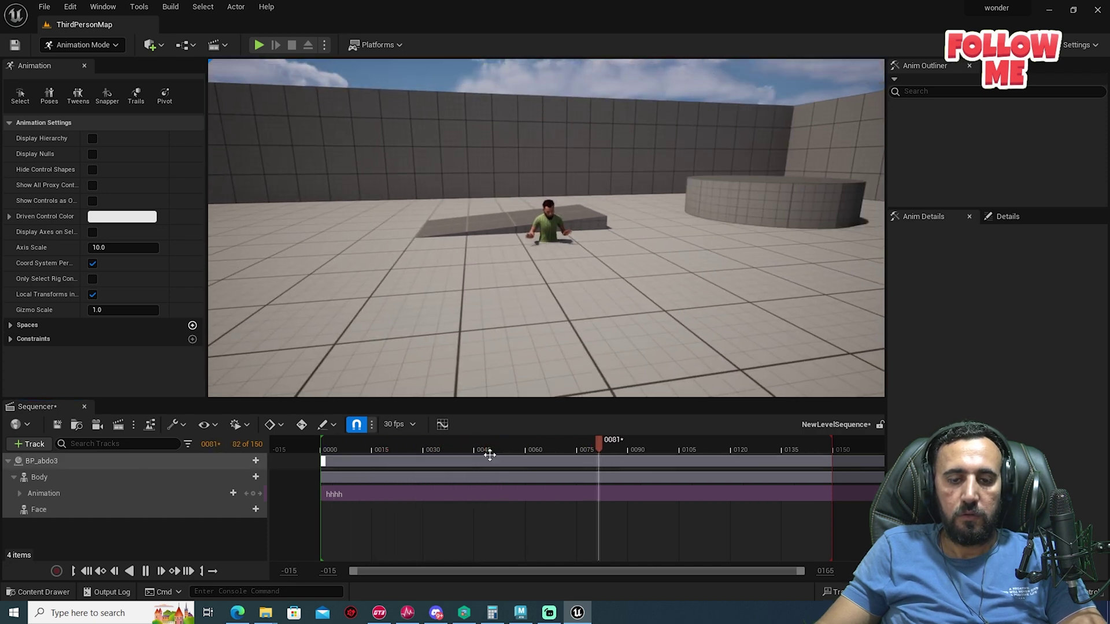
key(space)
click(18, 461)
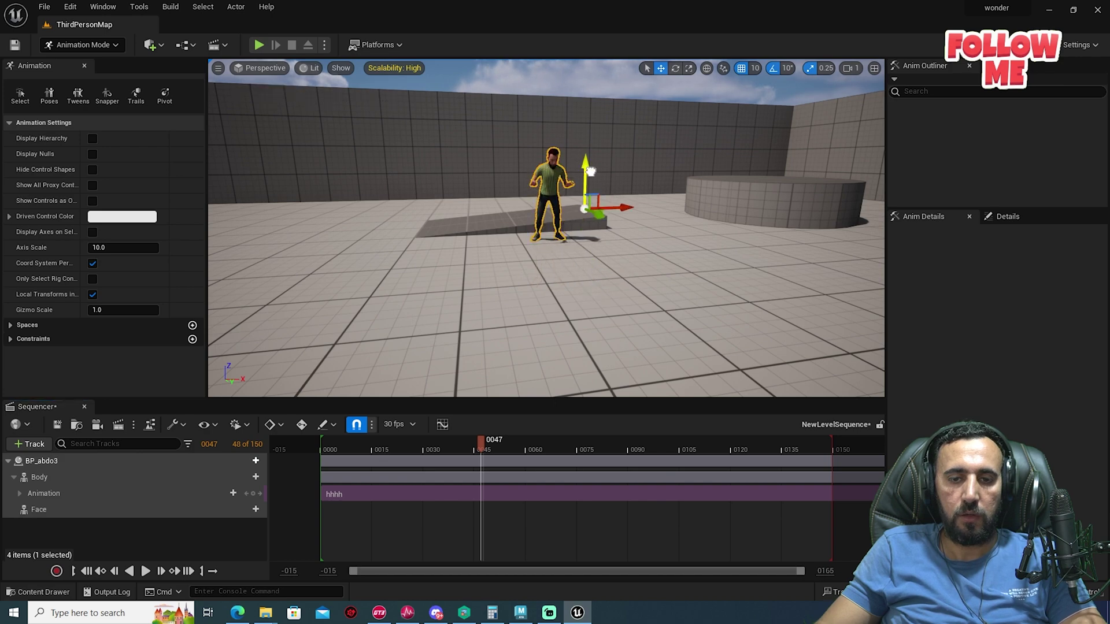
key(space)
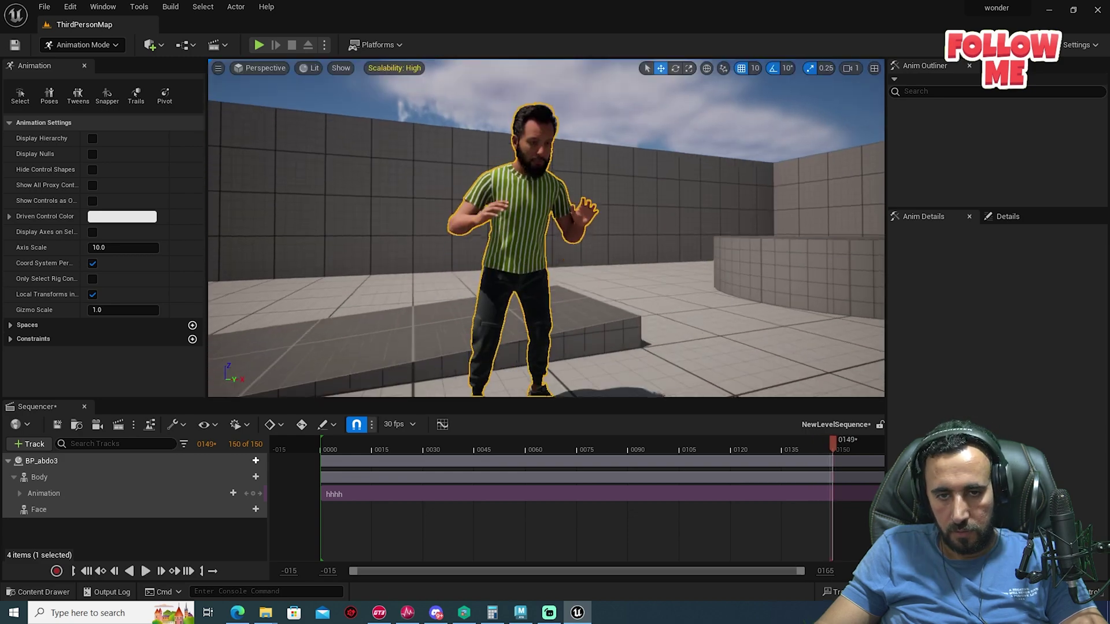
right_drag(547, 231, 546, 202)
scroll(546, 228, up, 2)
drag(382, 450, 406, 453)
right_drag(546, 231, 430, 231)
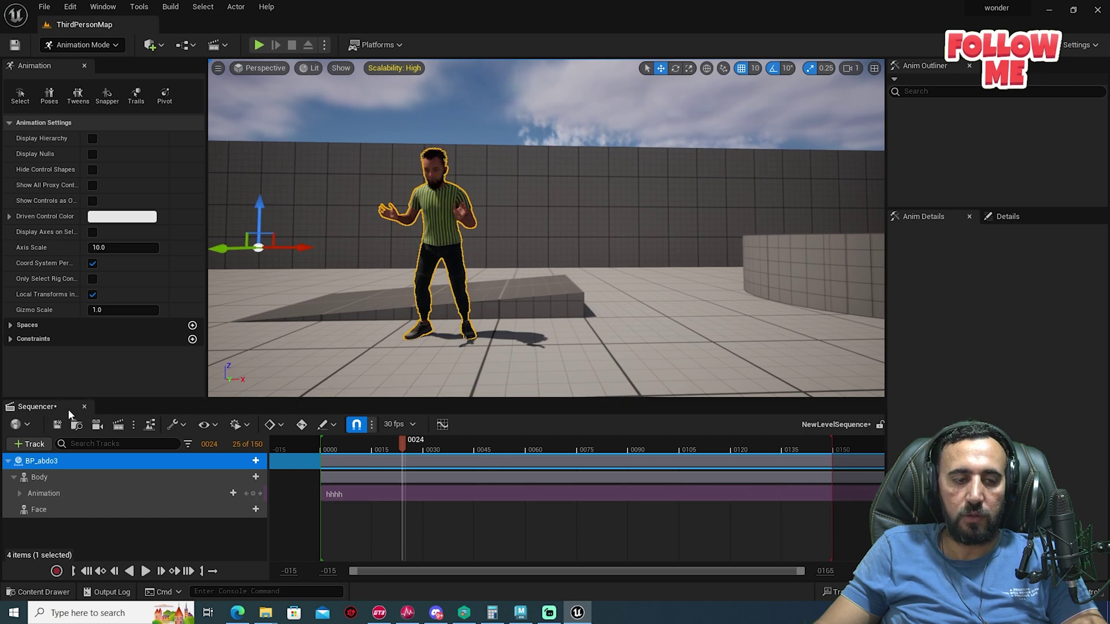
- Open the original hhhh animation asset to inspect it, then close it
click(405, 291)
key(ctrl+space)
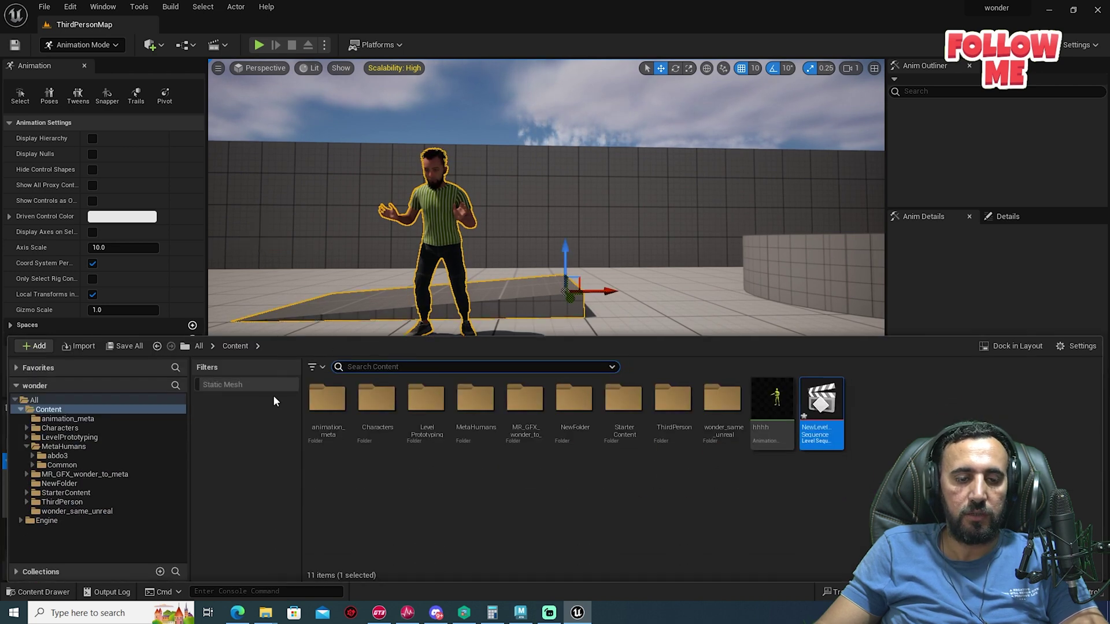
double_click(774, 400)
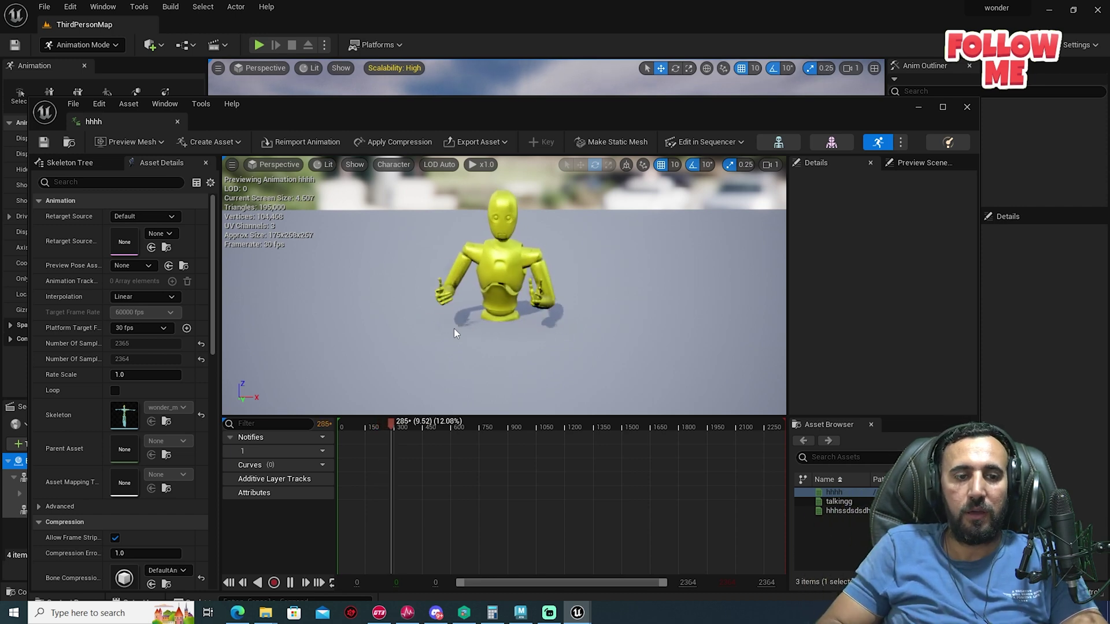
click(965, 107)
- Switch to the cut_0 folder in File Explorer, then bring Autodesk Maya forward
key(alt+Tab)
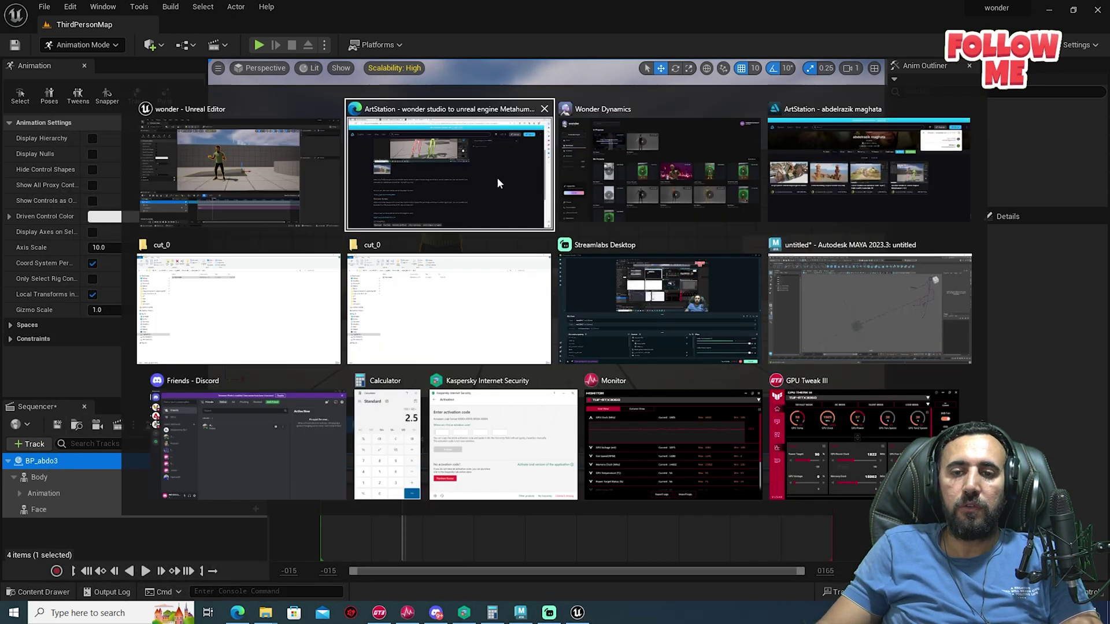
click(230, 260)
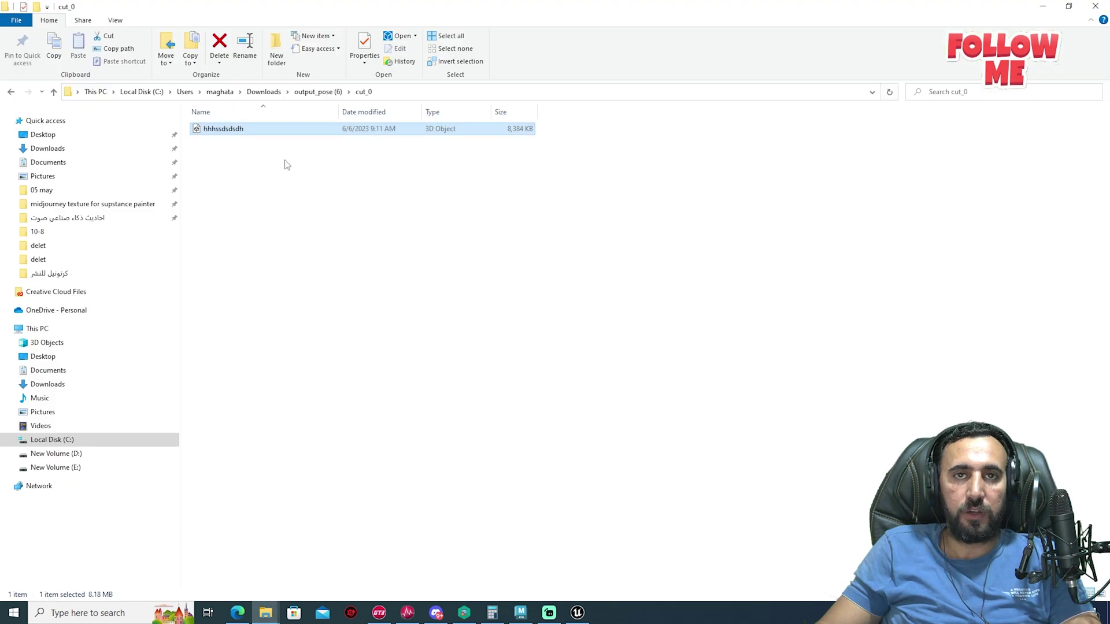
click(520, 611)
click(27, 21)
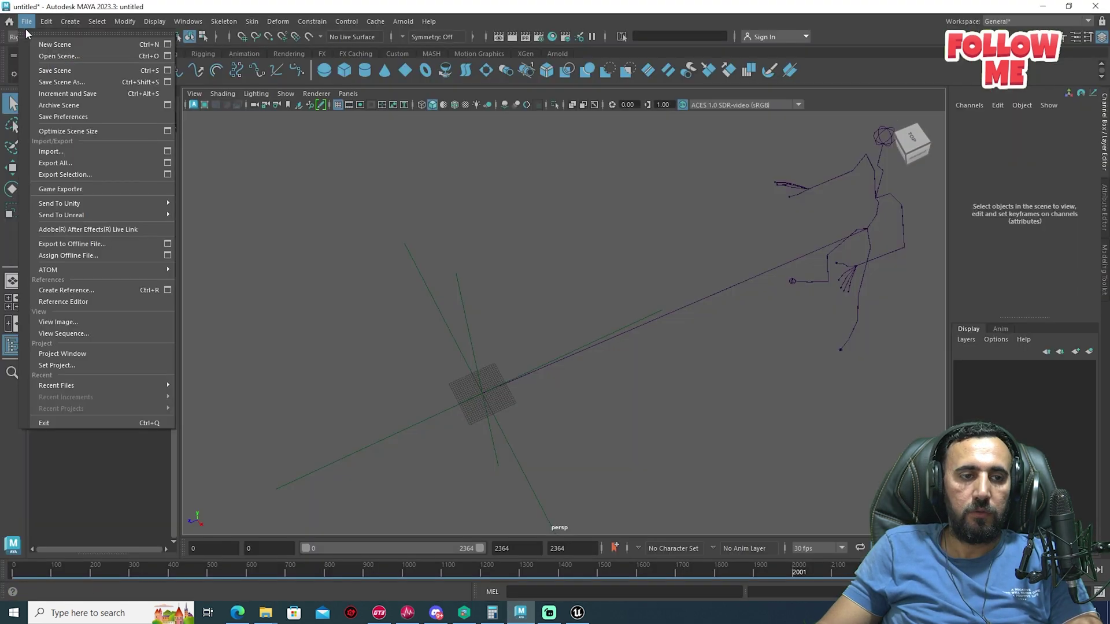
- Start a new scene without saving and import the hhhssdsdsdh FBX from cut_0
click(60, 45)
click(558, 306)
key(alt+Tab)
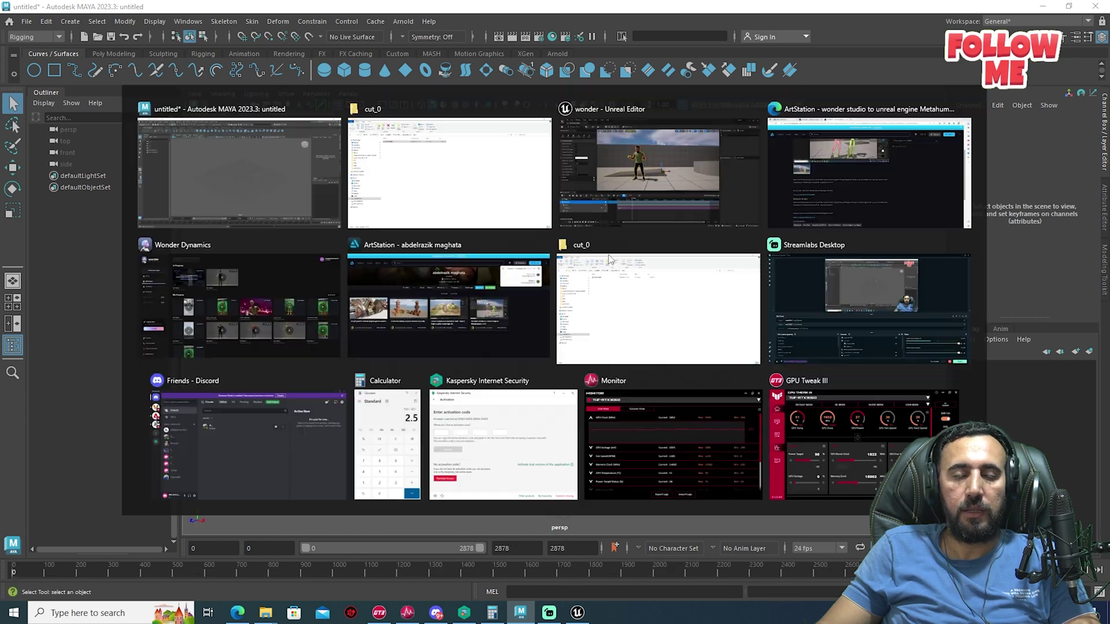
click(608, 254)
drag(243, 133, 558, 261)
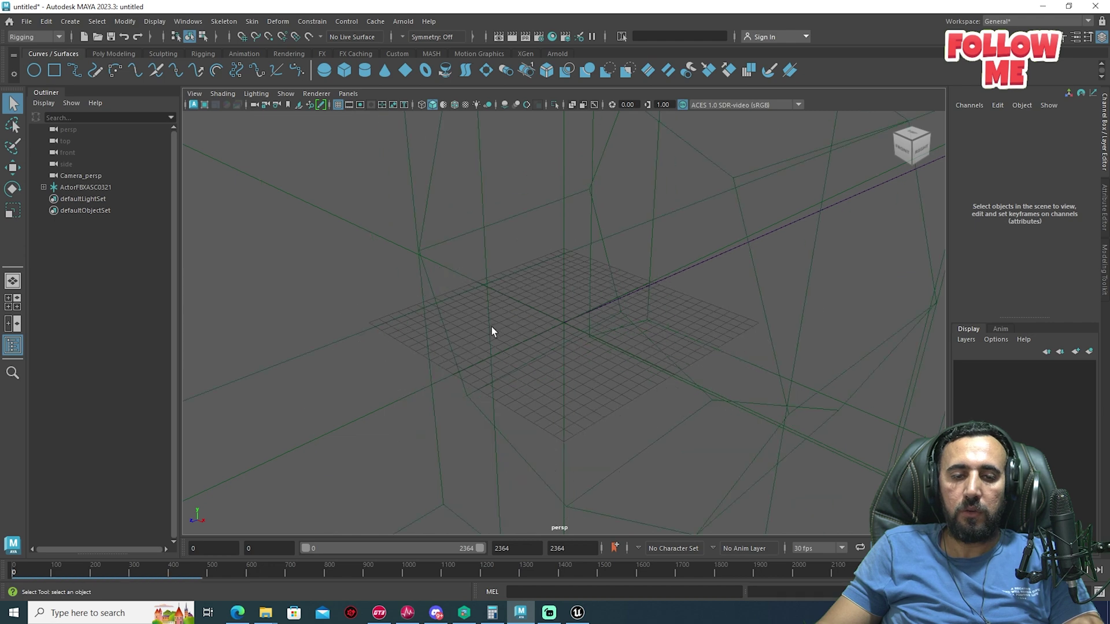
- Delete the imported camera from the scene
drag(750, 301, 641, 310)
scroll(641, 310, down, 10)
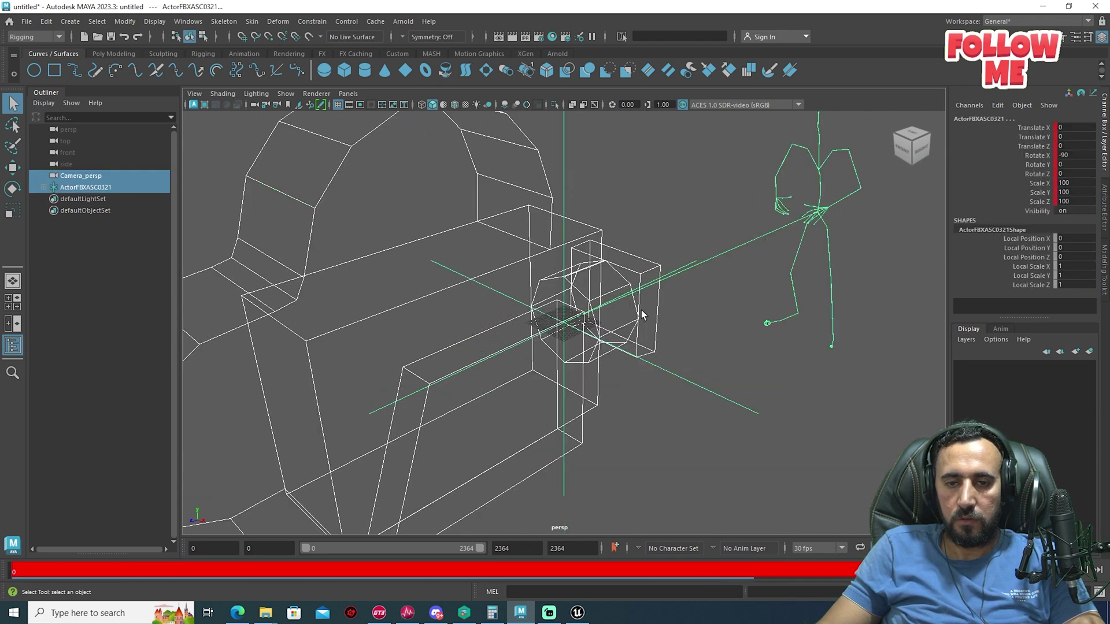
click(758, 341)
alt+drag(758, 342, 689, 314)
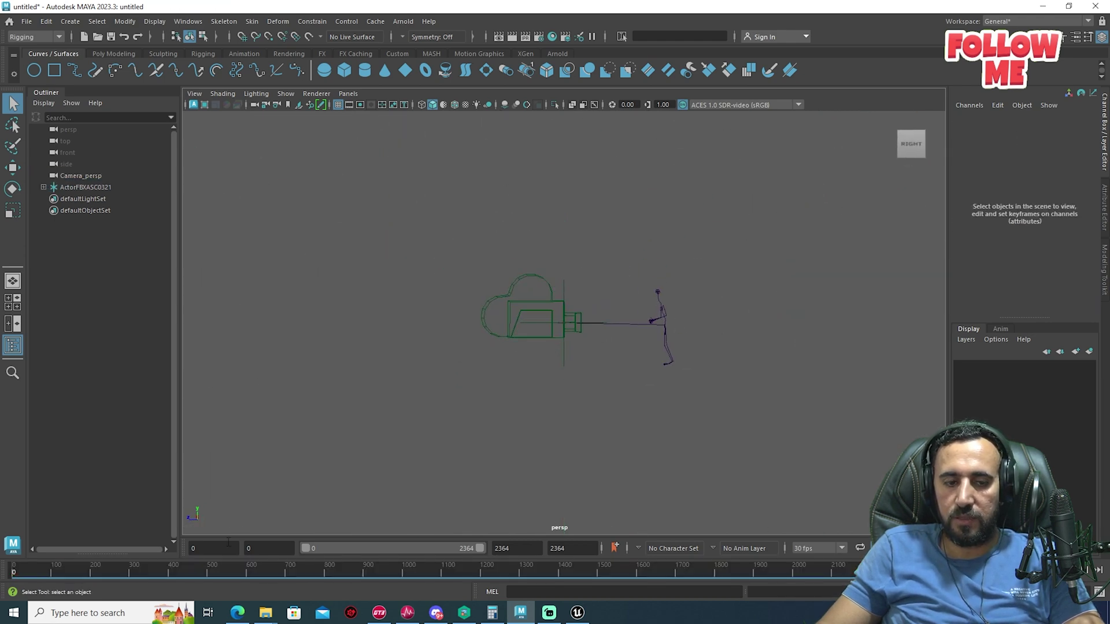
click(504, 324)
key(Delete)
- Select the skeleton's root joint and open the Graph Editor
alt+drag(658, 315, 752, 363)
click(690, 262)
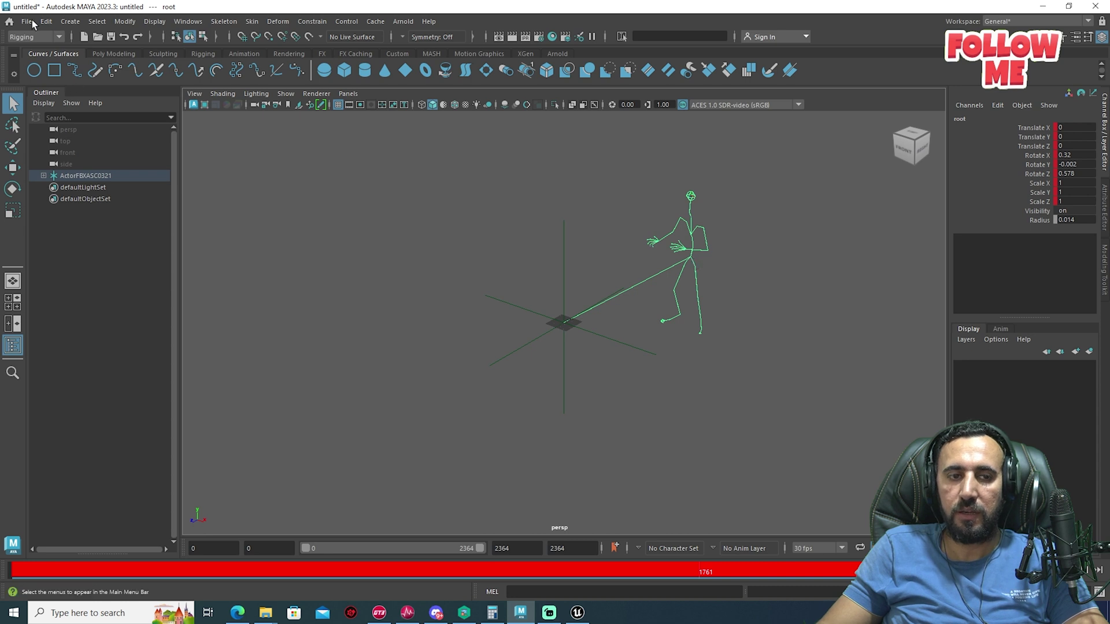
click(194, 22)
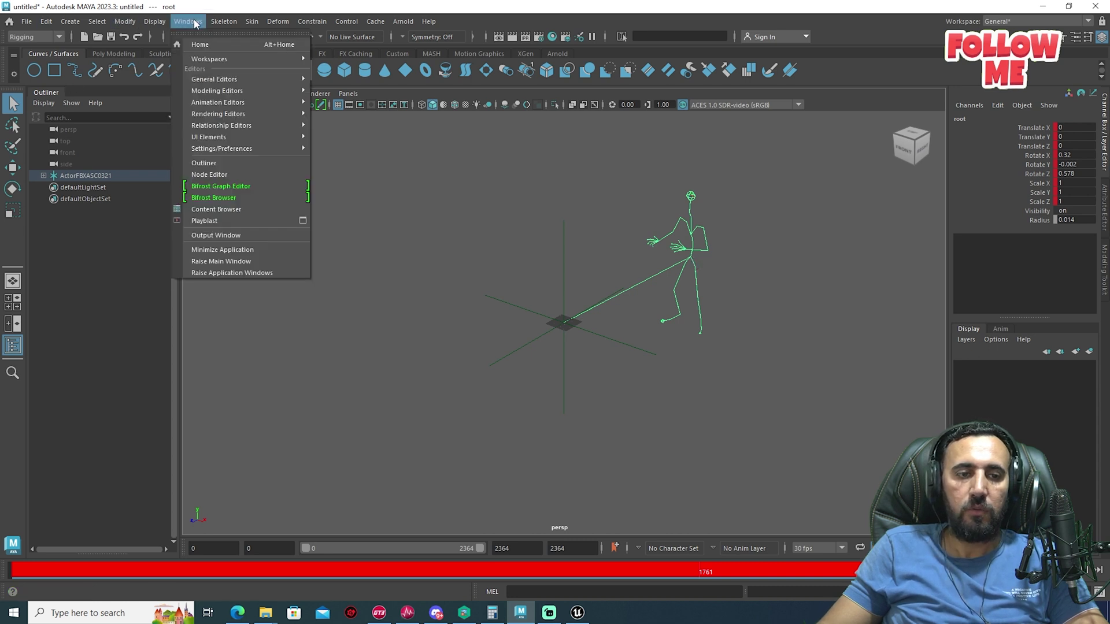
mouse_move(236, 80)
mouse_move(246, 102)
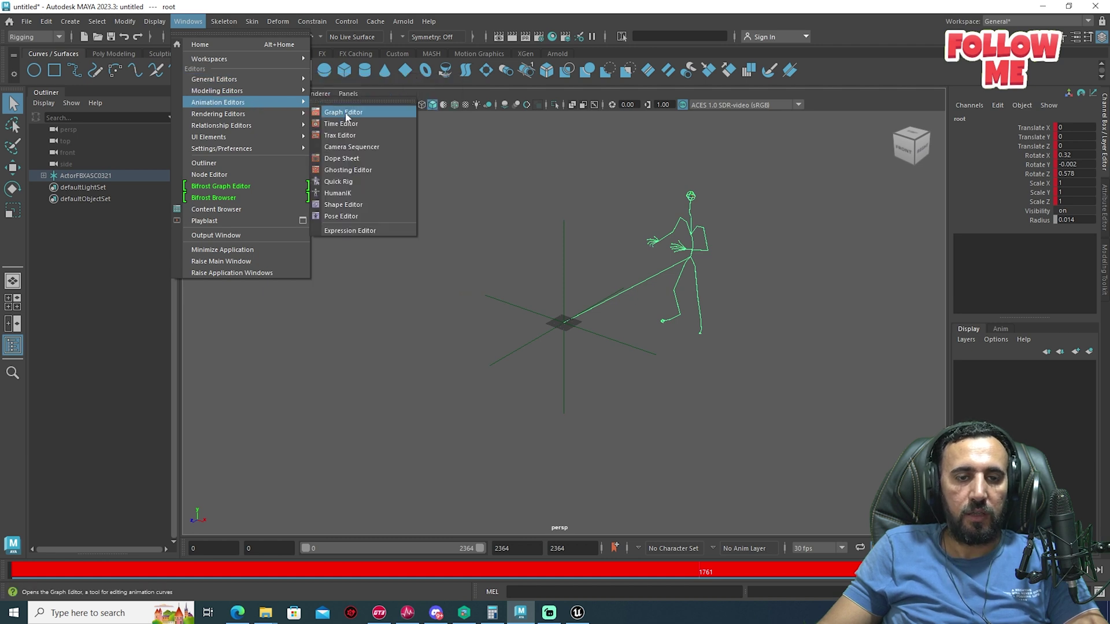
click(352, 113)
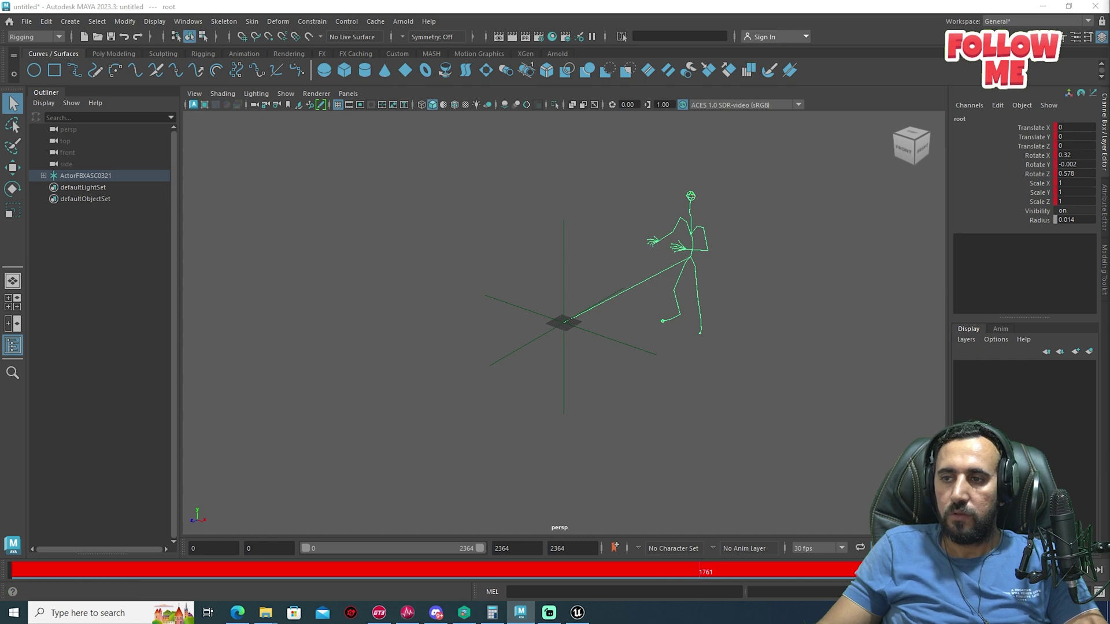
- Select the Hips joint and test-move it left twice, undoing both moves
drag(1109, 119, 313, 200)
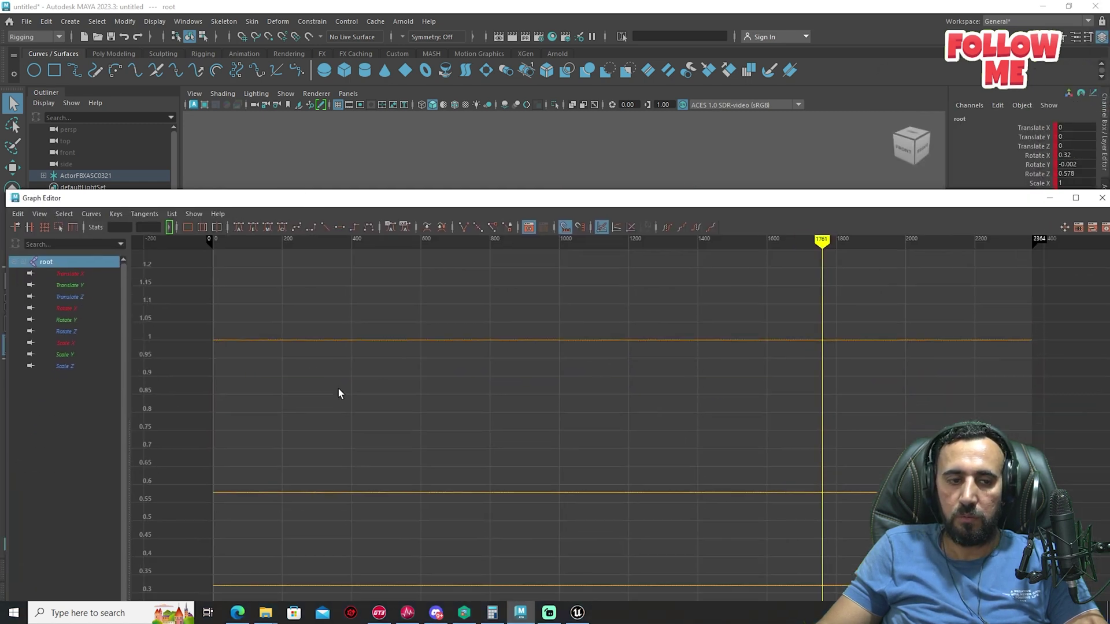
scroll(619, 348, down, 10)
scroll(652, 390, up, 5)
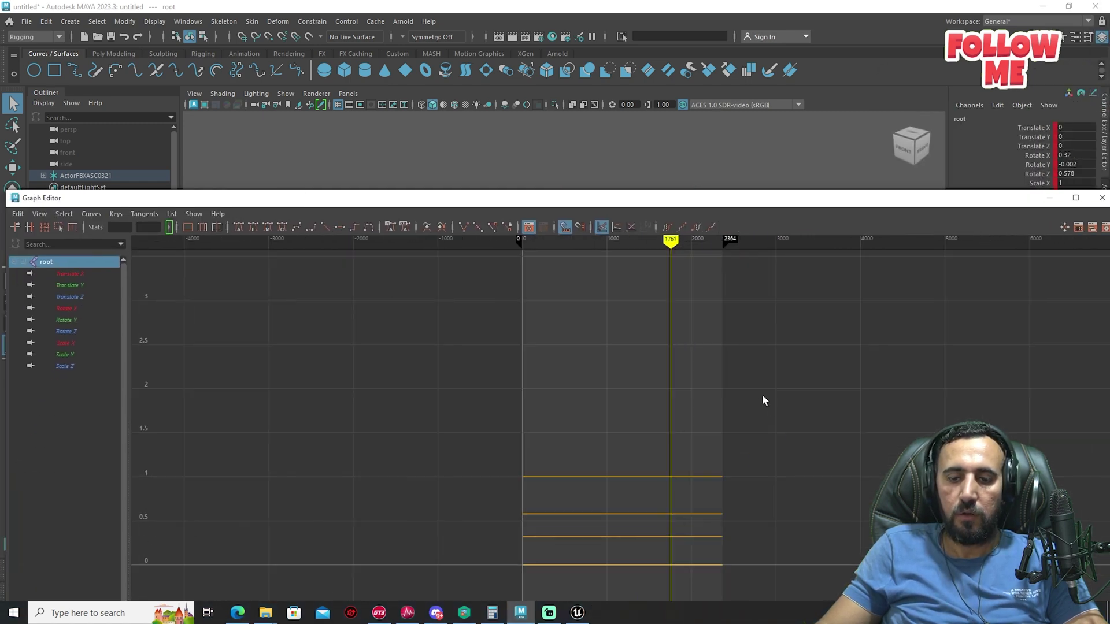
drag(448, 198, 400, 436)
alt+drag(791, 345, 726, 309)
click(815, 336)
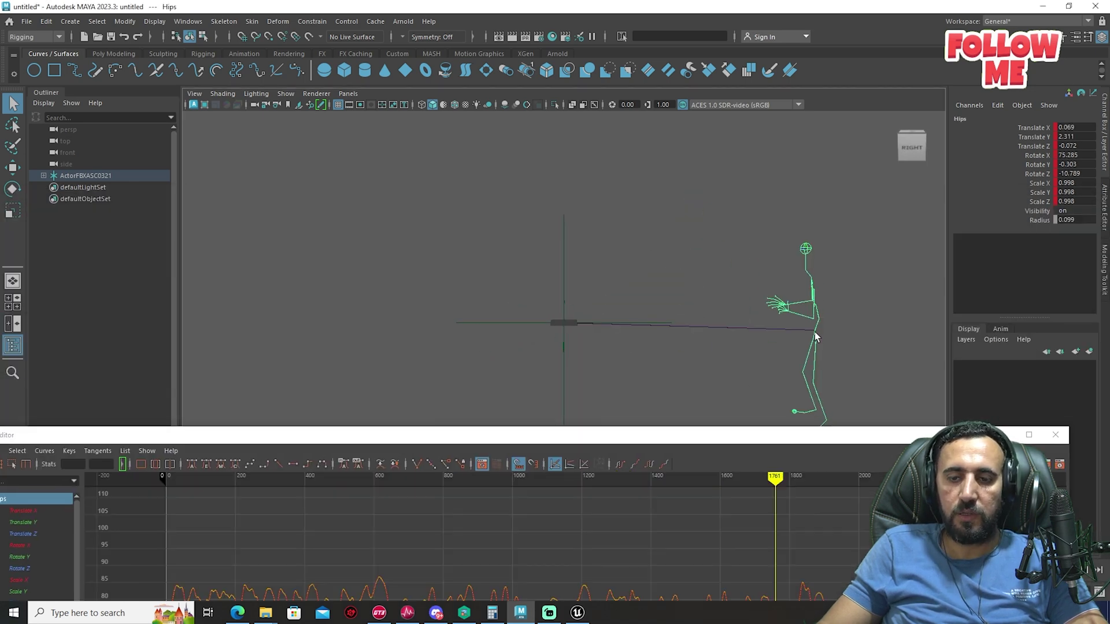
drag(744, 331, 560, 334)
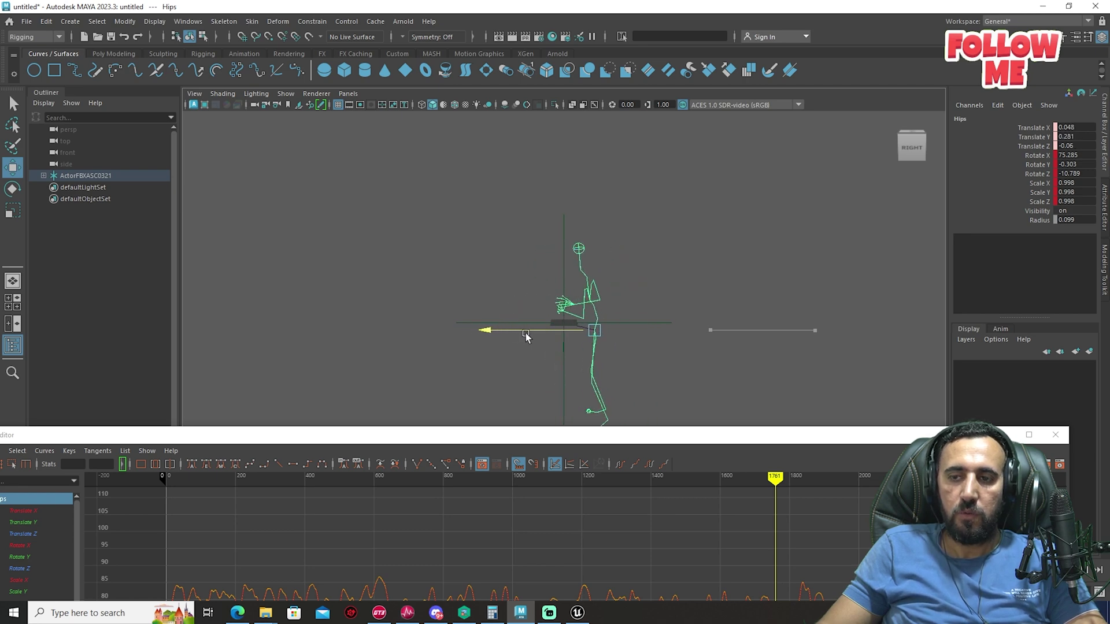
key(ctrl+z)
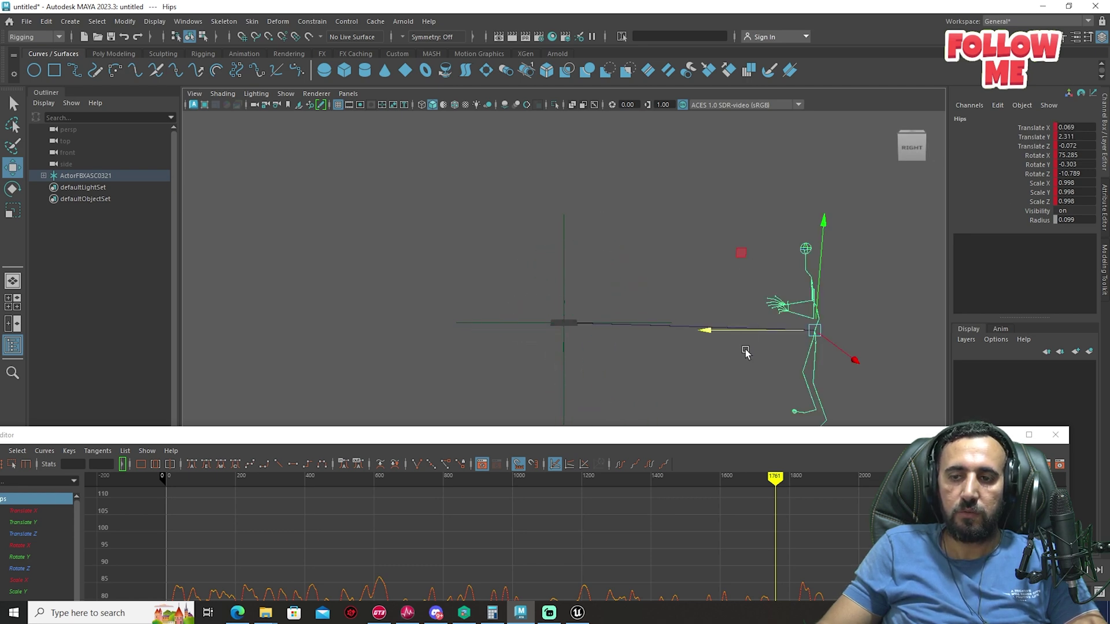
drag(715, 333, 473, 333)
key(ctrl+z)
- Isolate the Hips Translate Y curve, frame it, and drag all keys down toward 0
drag(547, 435, 616, 125)
scroll(527, 339, down, 5)
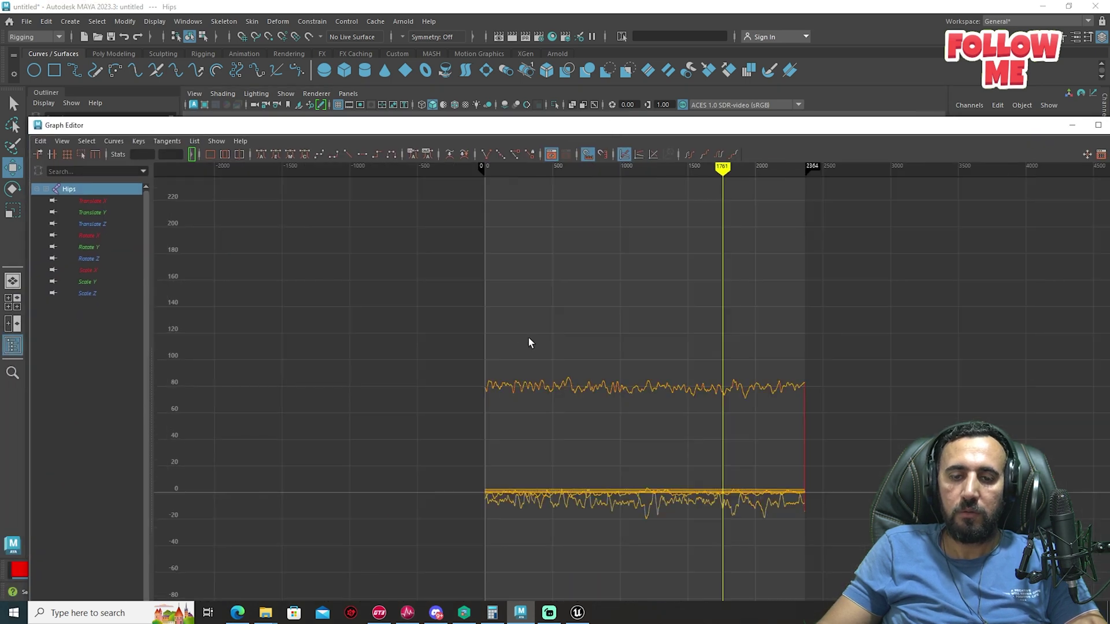
click(92, 214)
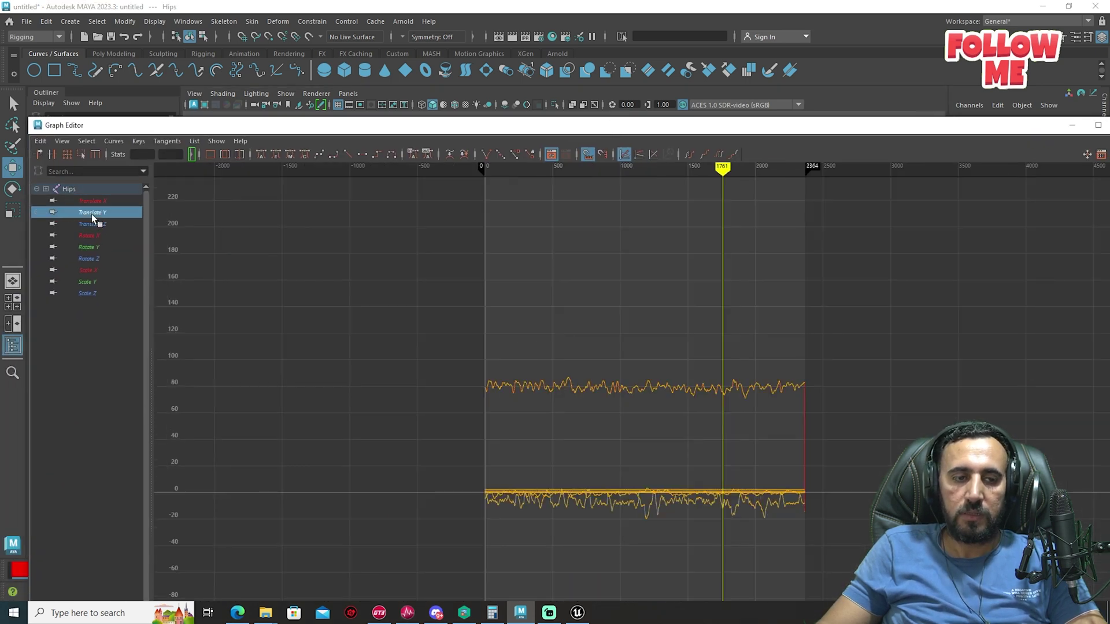
key(f)
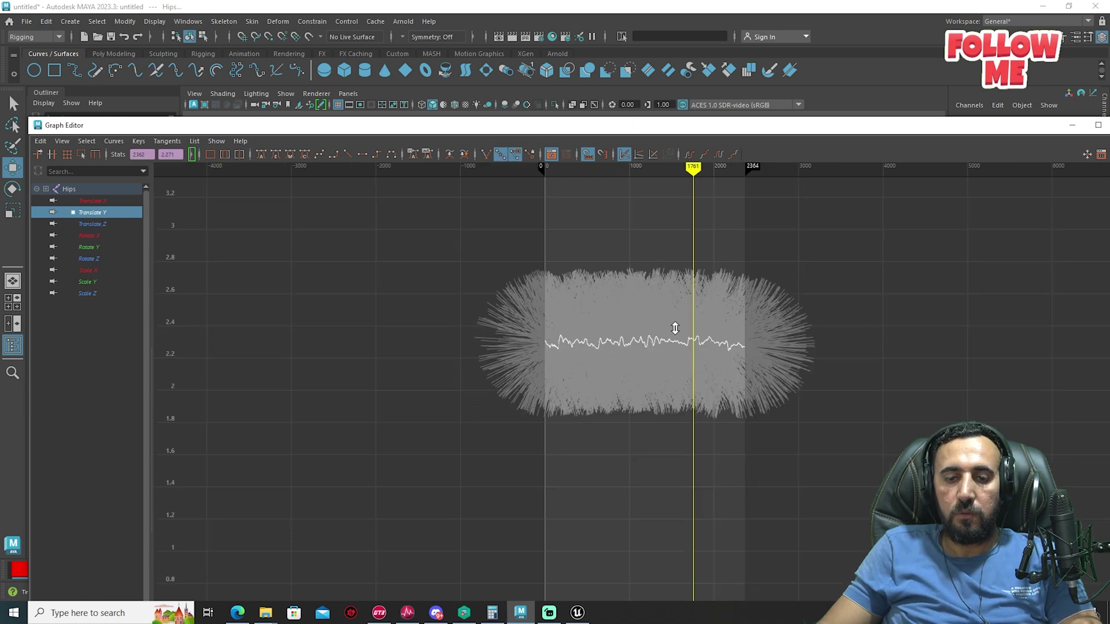
drag(674, 328, 675, 480)
key(f)
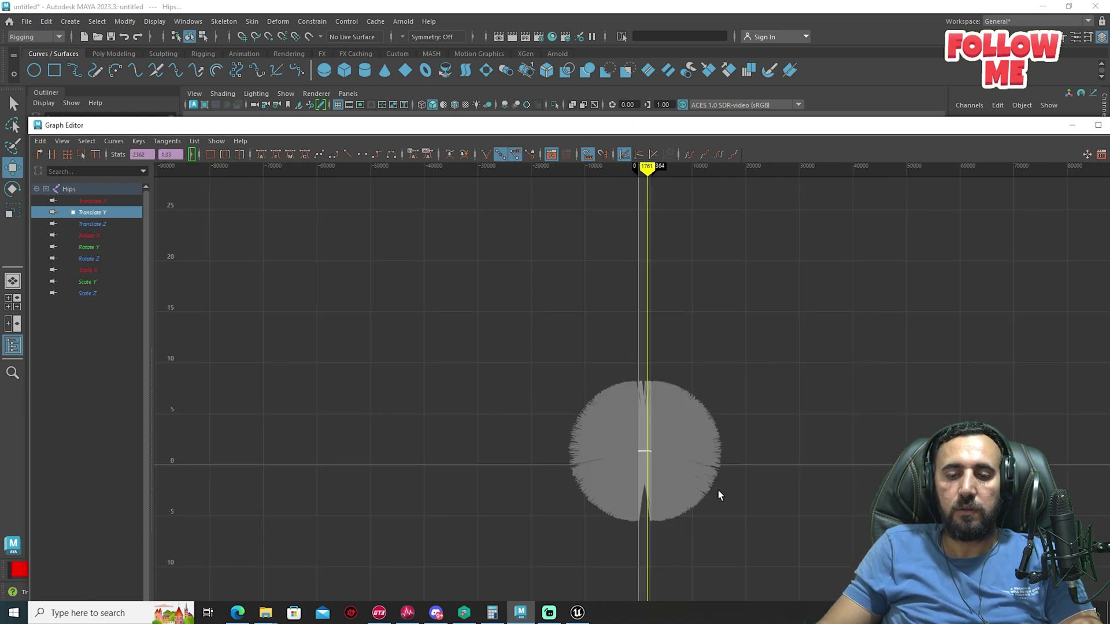
key(f)
- Lower the Translate Y keys further toward zero and check the pose at an early frame
drag(725, 127, 701, 50)
drag(616, 362, 616, 540)
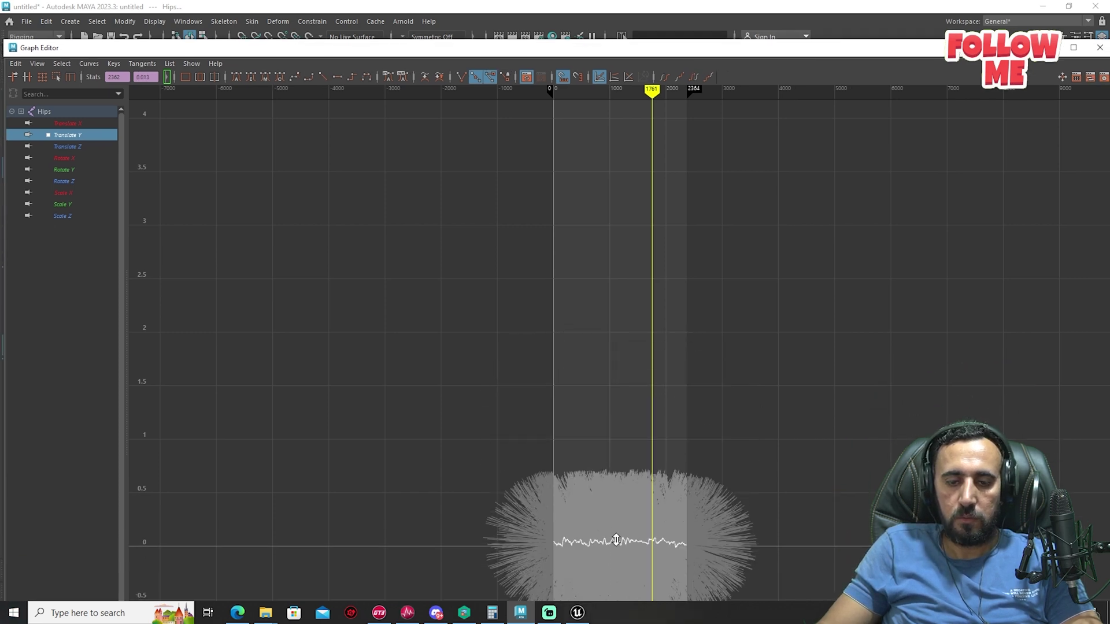
drag(338, 55, 350, 421)
alt+drag(614, 312, 23, 619)
drag(29, 572, 19, 570)
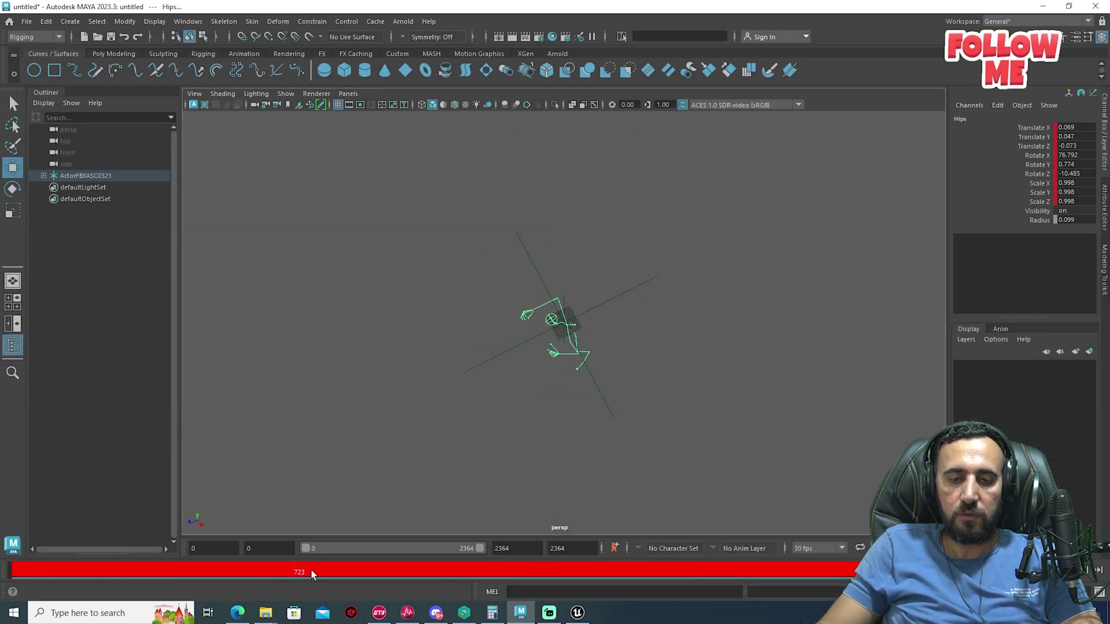
- Orbit closer to the skeleton and test raising the Hips joint, then undo it
alt+drag(625, 436, 599, 321)
alt+right_drag(601, 322, 824, 429)
drag(587, 246, 600, 115)
alt+middle_drag(655, 310, 649, 383)
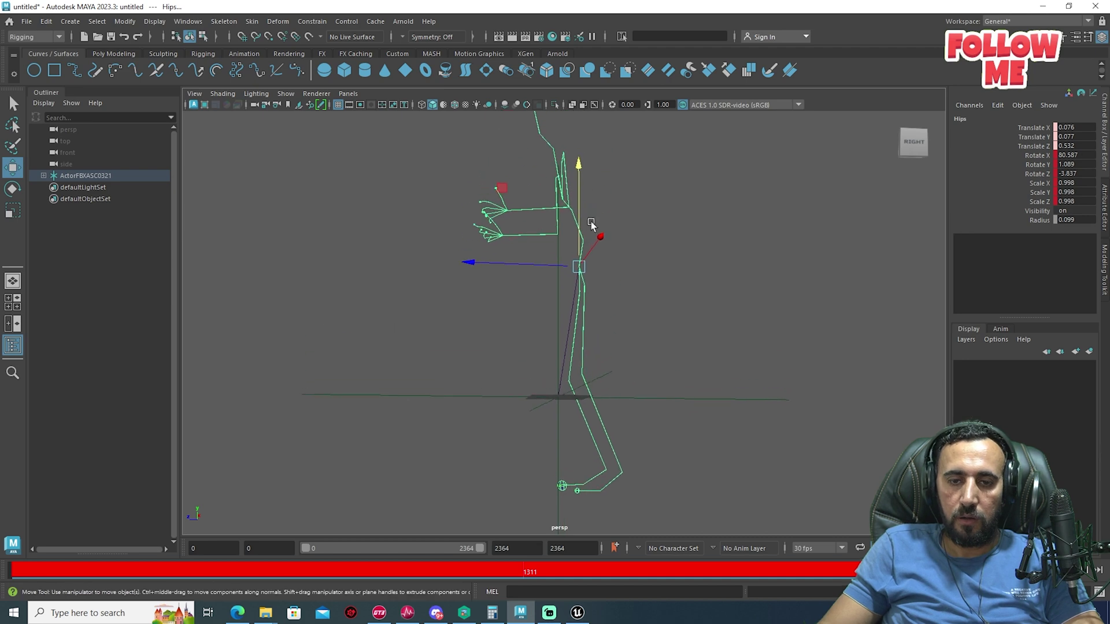
drag(581, 173, 593, 98)
key(ctrl+z)
click(783, 284)
- Reselect the Hips, test-lift the skeleton again, undo it, and minimize Maya
alt+drag(784, 284, 717, 352)
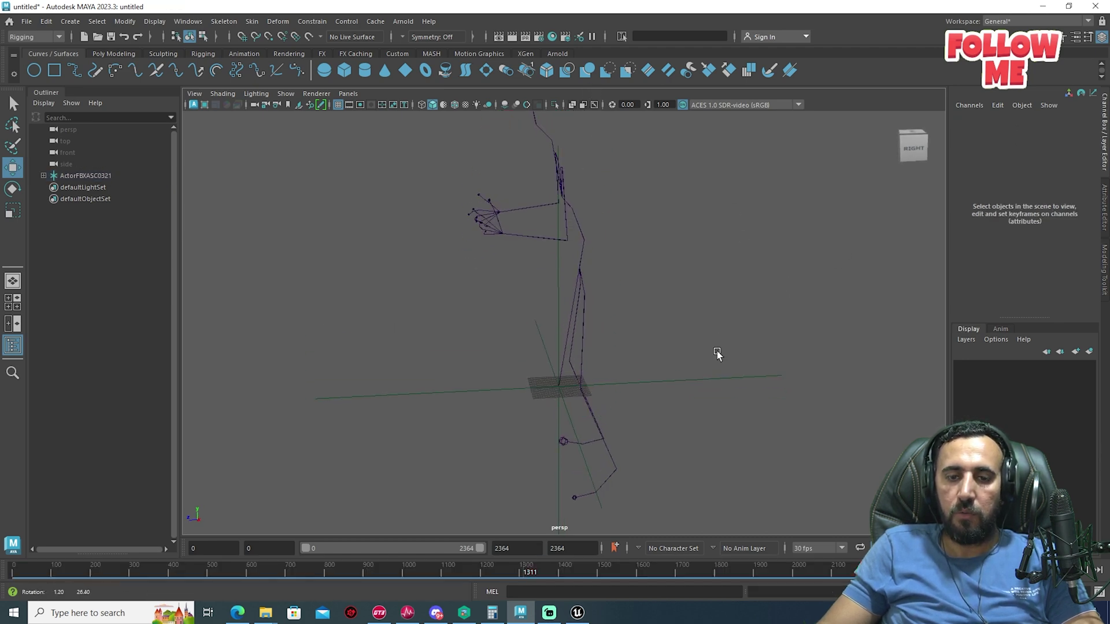
click(579, 268)
alt+drag(518, 339, 590, 295)
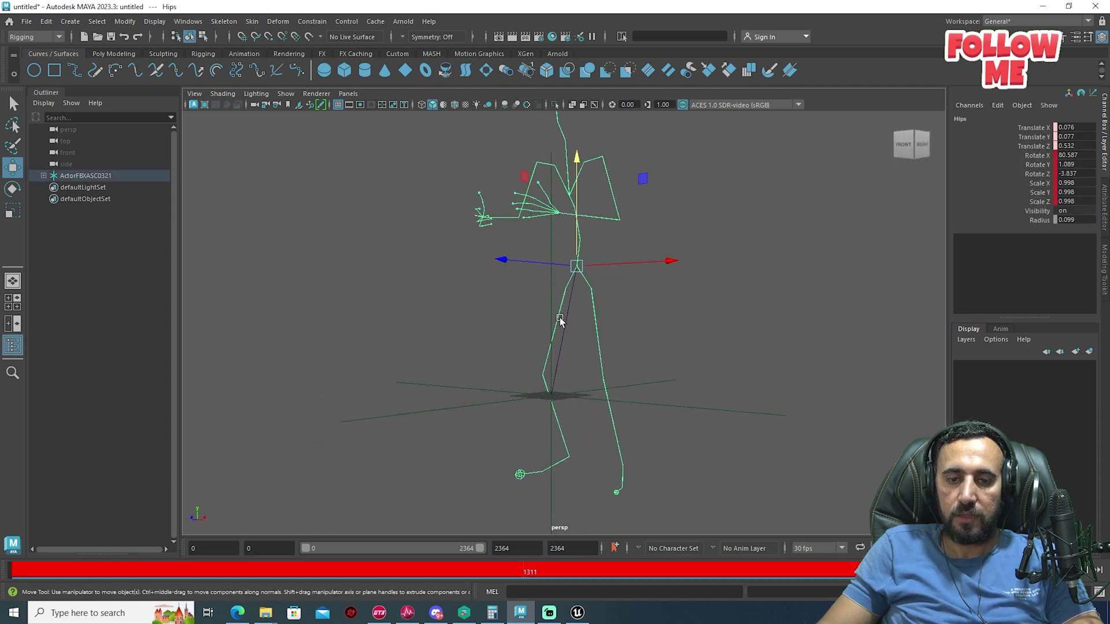
click(560, 318)
click(577, 266)
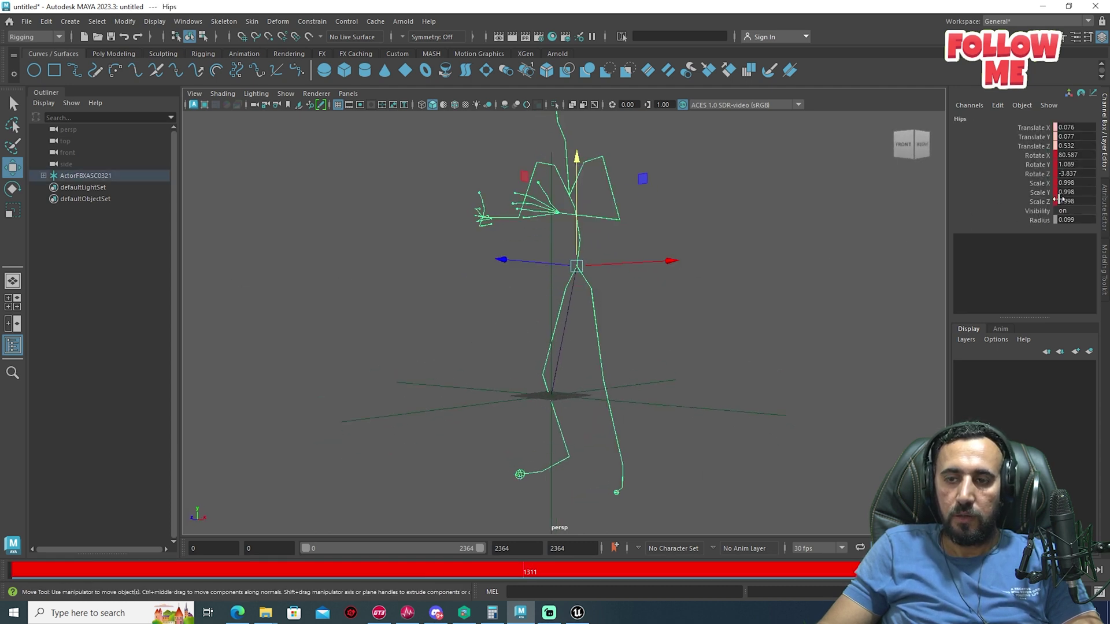
drag(574, 221, 574, 158)
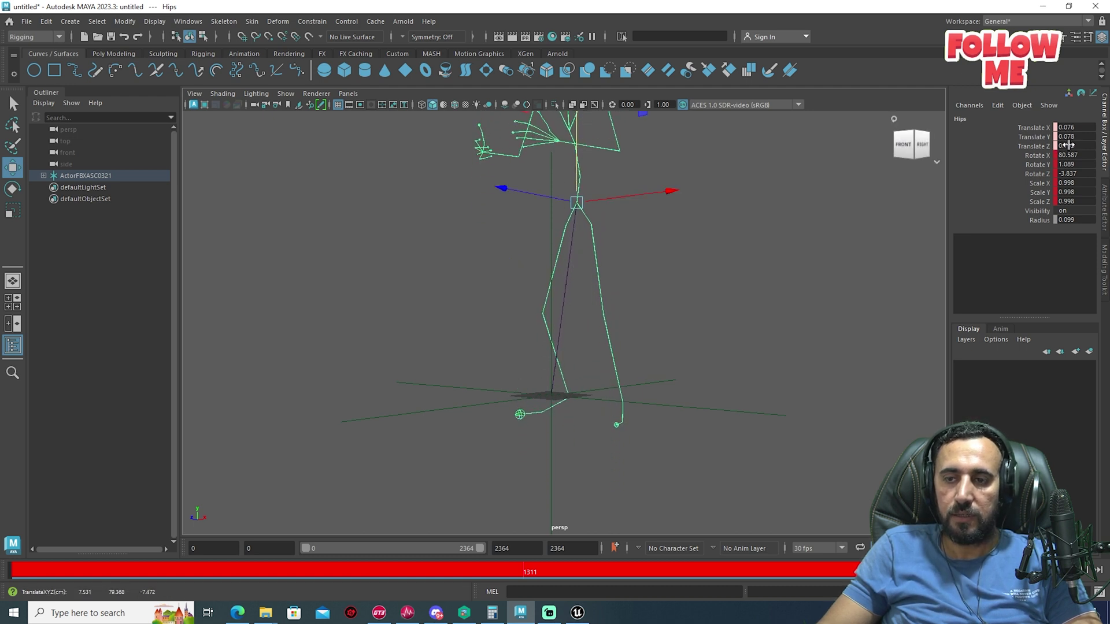
key(ctrl+z)
scroll(587, 494, down, 2)
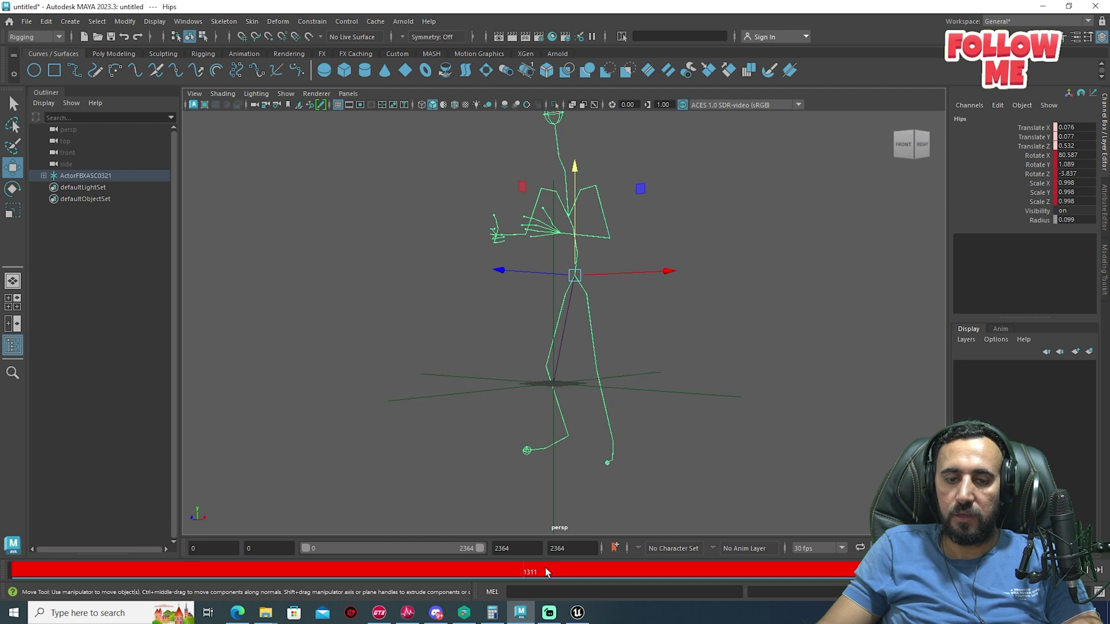
click(520, 613)
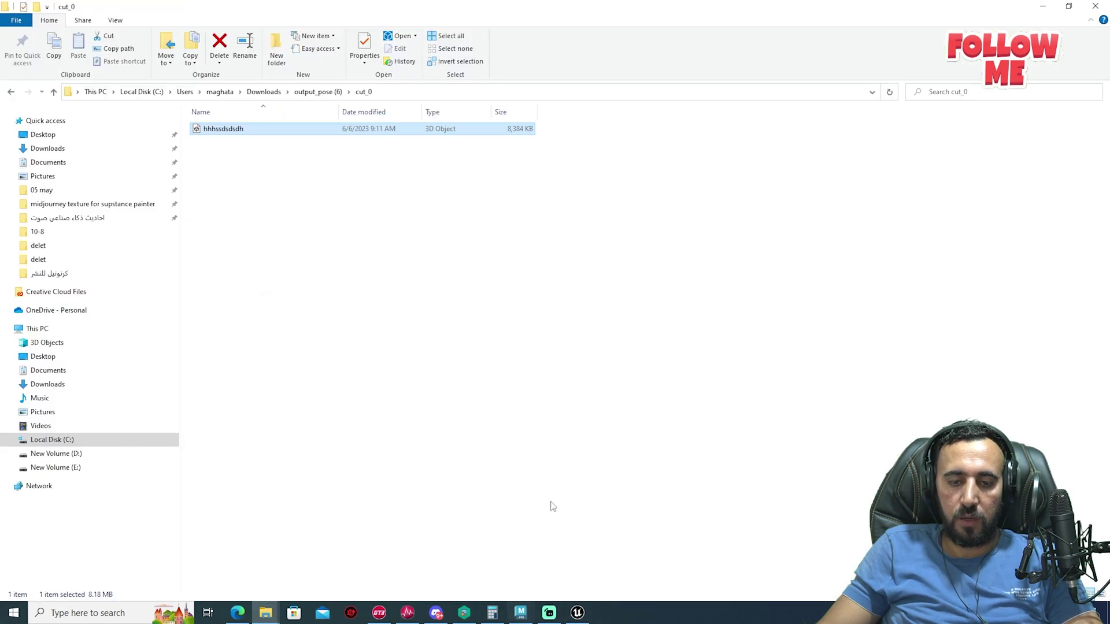
- Delete the end spike key on Hips Translate Z and shift its keys from about -0.075 to 0
click(521, 613)
scroll(613, 327, down, 5)
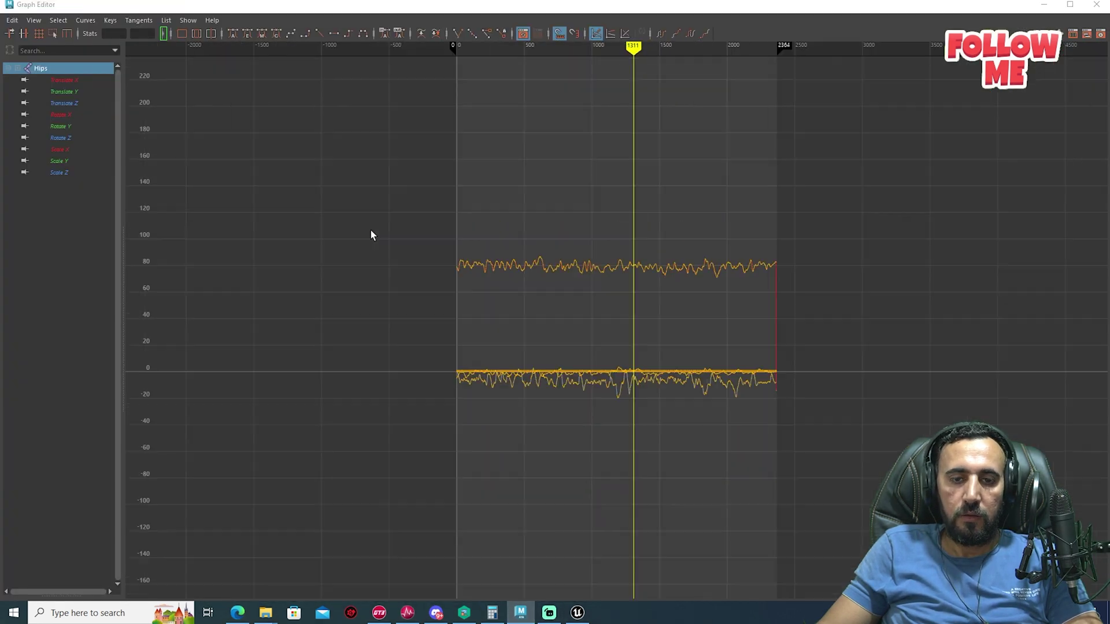
click(66, 102)
key(f)
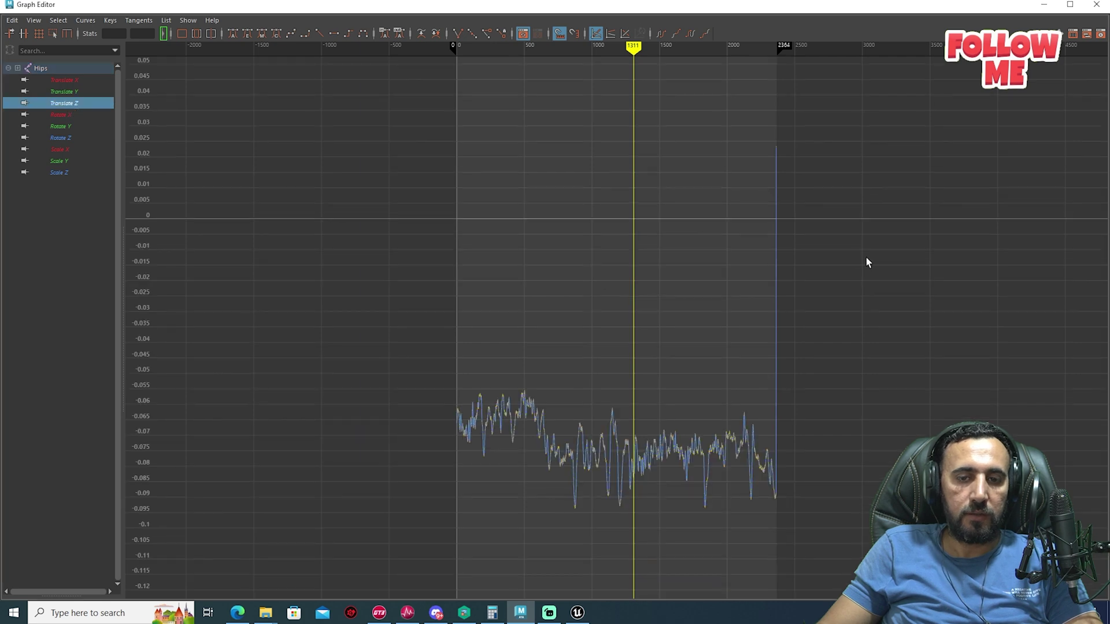
drag(843, 109, 731, 237)
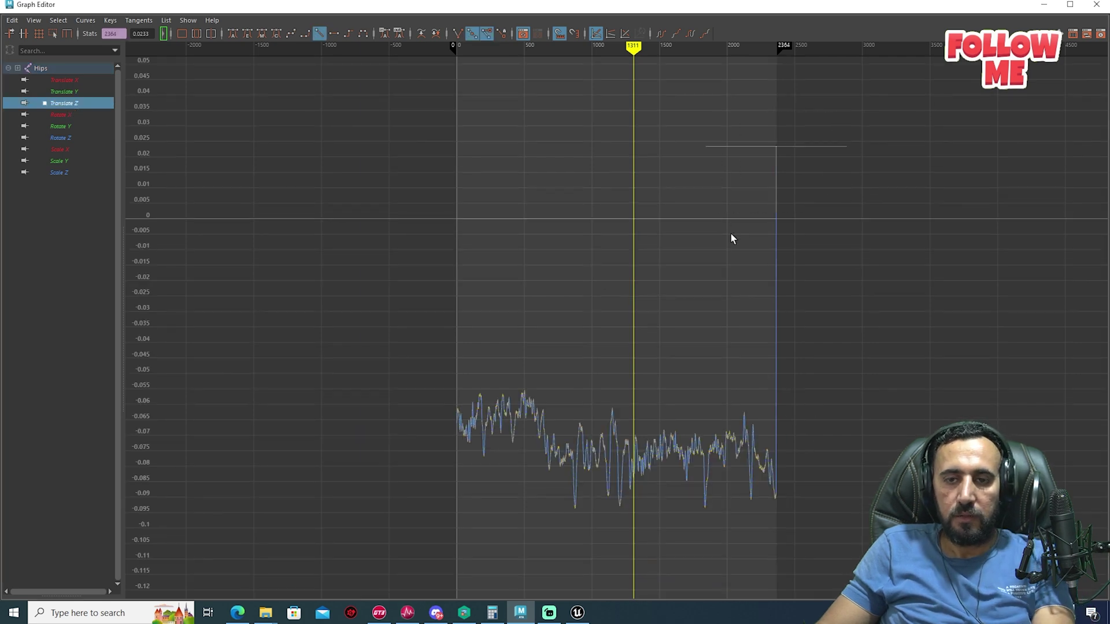
key(Delete)
drag(842, 365, 415, 559)
click(629, 280)
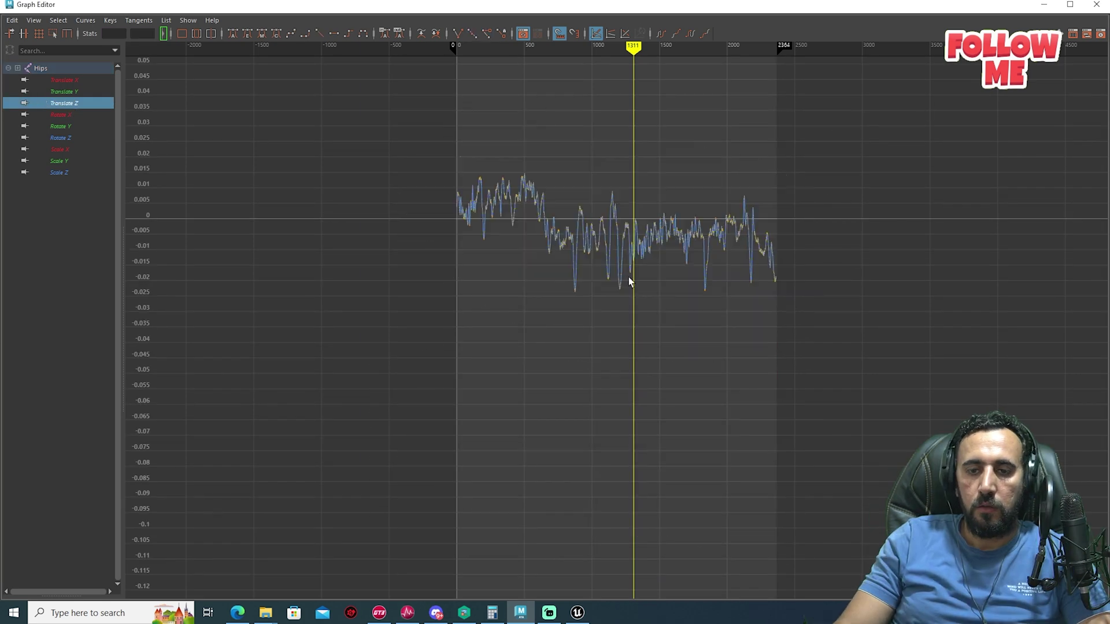
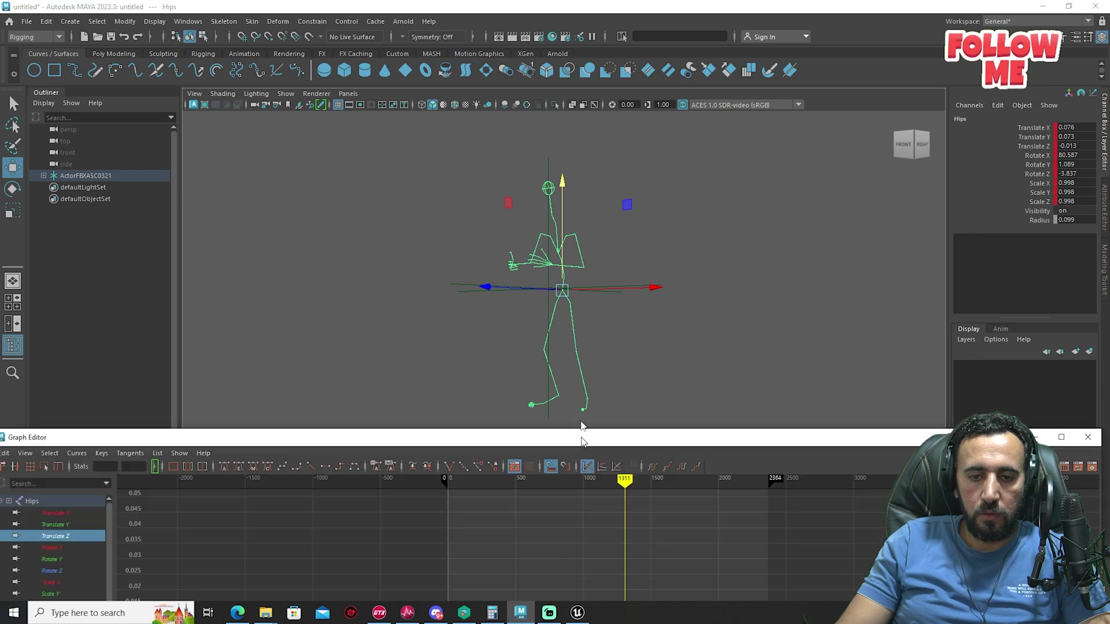
- Scrub the animation, test-raise the Hips joint, then undo the move
mouse_move(578, 407)
mouse_down()
mouse_move(518, 434)
mouse_move(547, 425)
mouse_up()
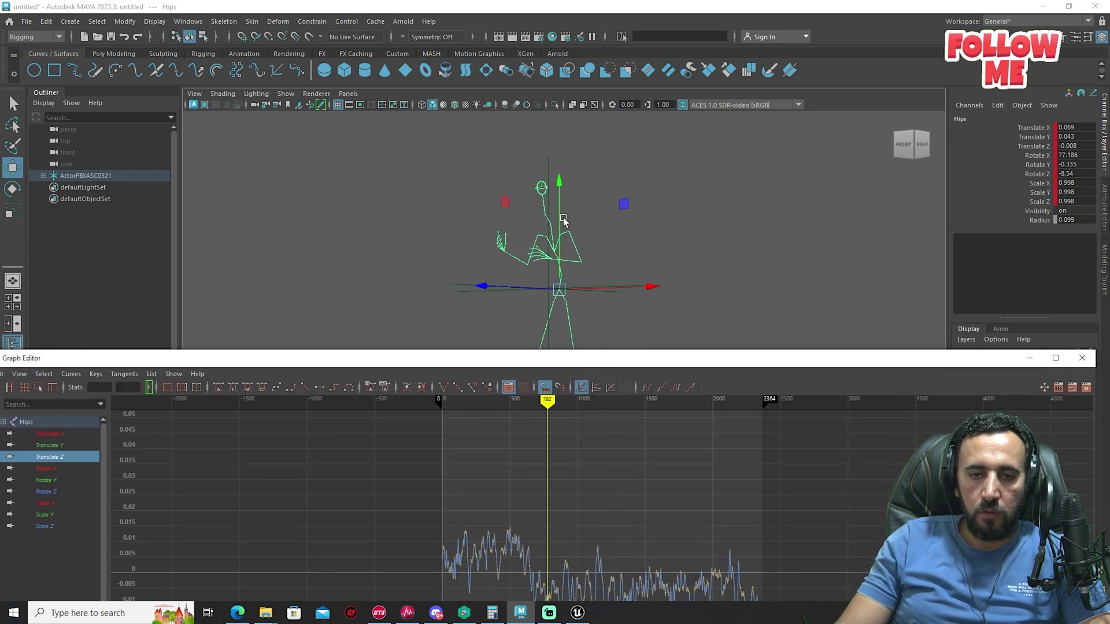
drag(559, 197, 551, 158)
key(ctrl+z)
scroll(638, 514, down, 5)
scroll(640, 511, up, 4)
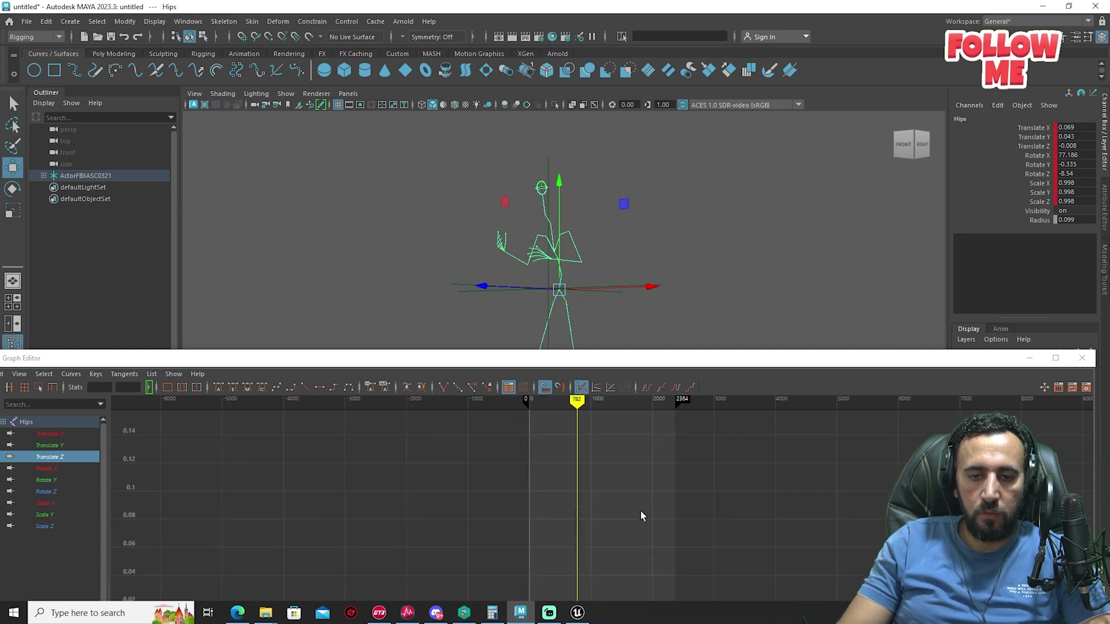
scroll(641, 511, down, 2)
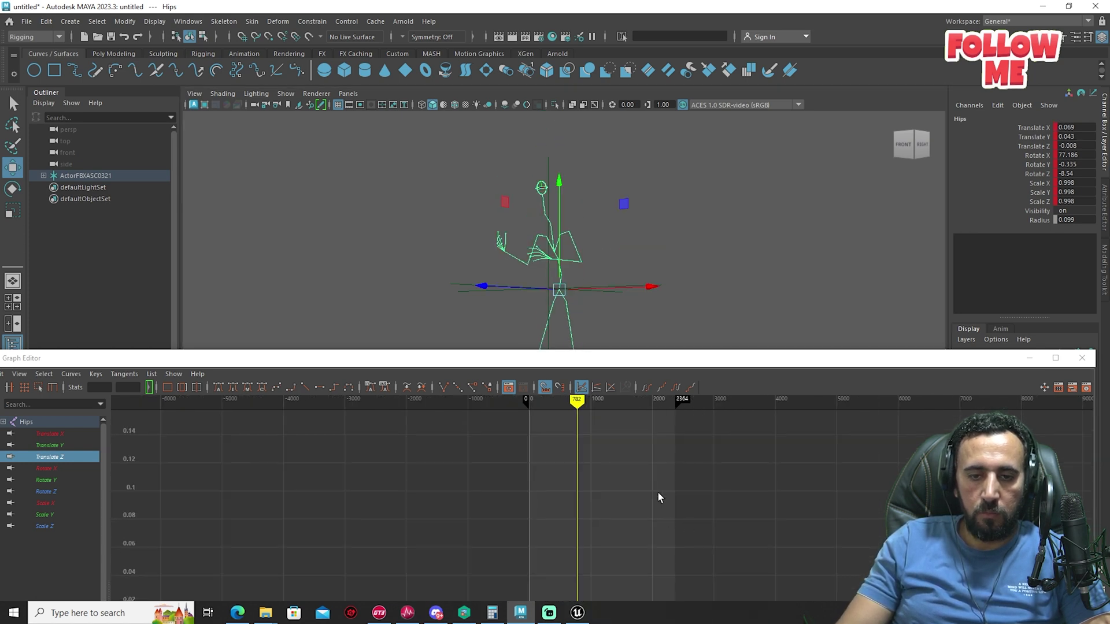
- Frame the Hips Translate Z curve, select all its keys and drag them upward
key(f)
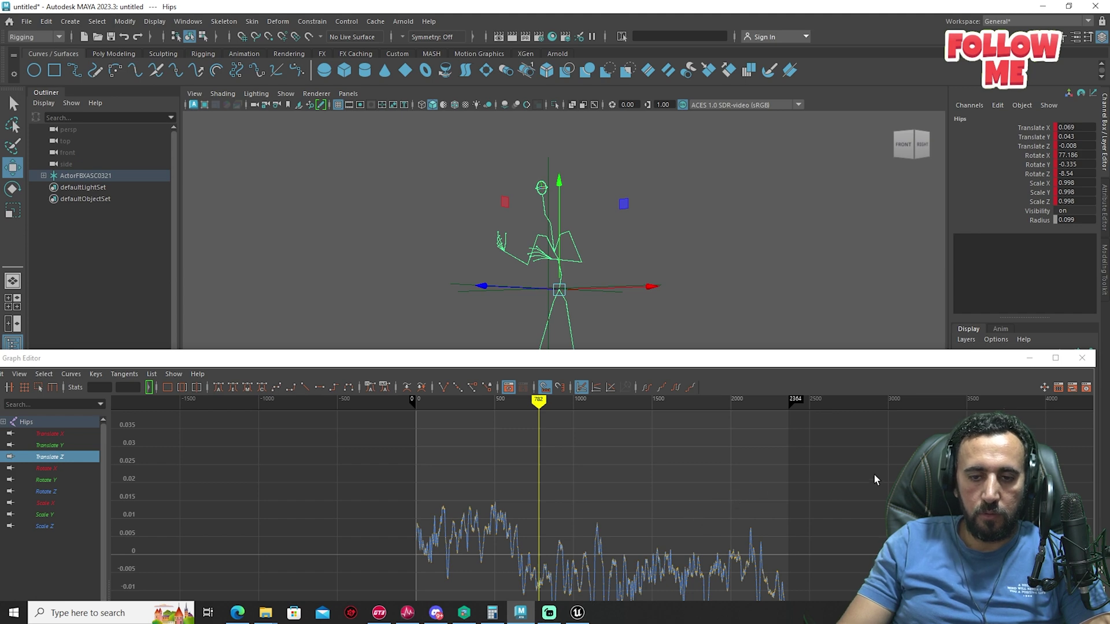
drag(874, 475, 346, 605)
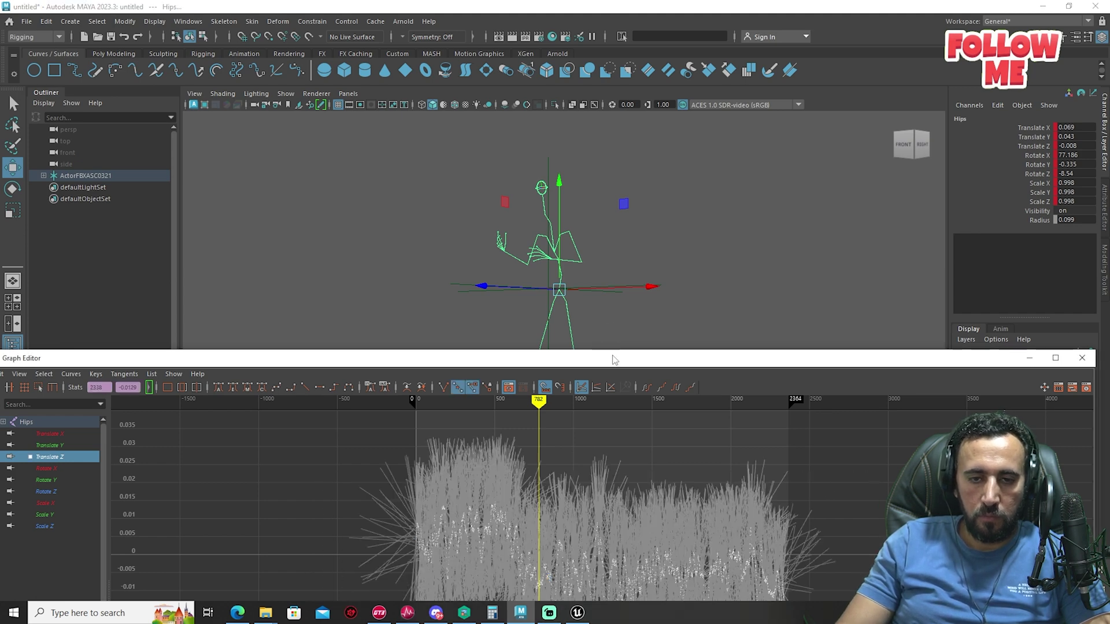
drag(614, 360, 620, 260)
drag(912, 361, 358, 604)
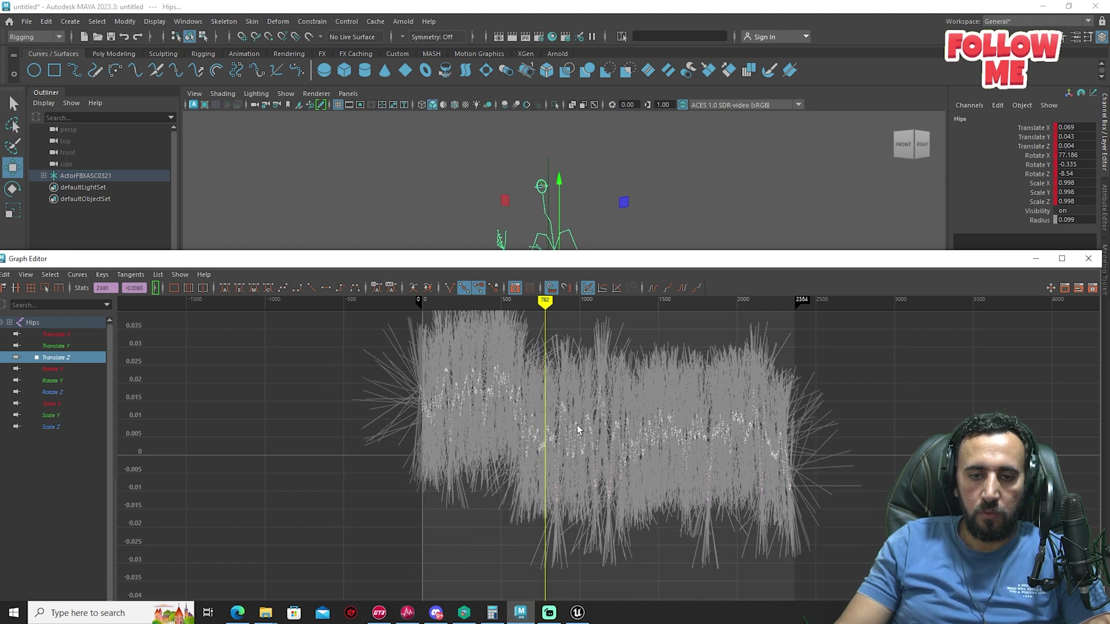
shift+middle_drag(575, 431, 587, 324)
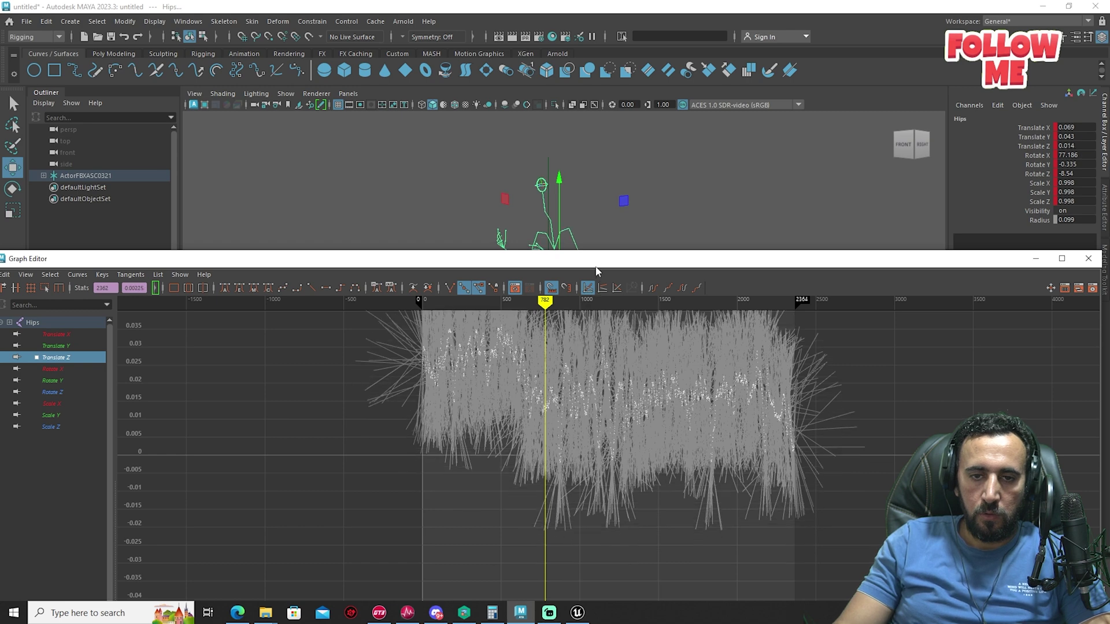
drag(593, 262, 473, 488)
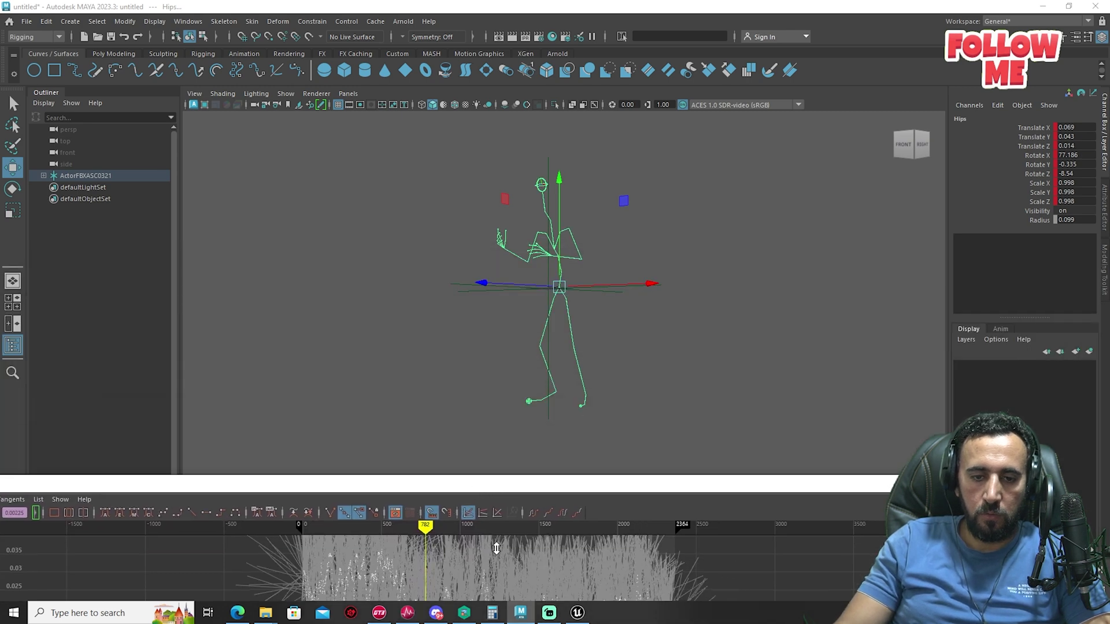
shift+middle_drag(497, 548, 501, 289)
- Reframe the graph and keep raising the keys until the feet touch the grid (about 0.9)
drag(606, 472, 573, 162)
key(f)
alt+middle_drag(616, 315, 463, 417)
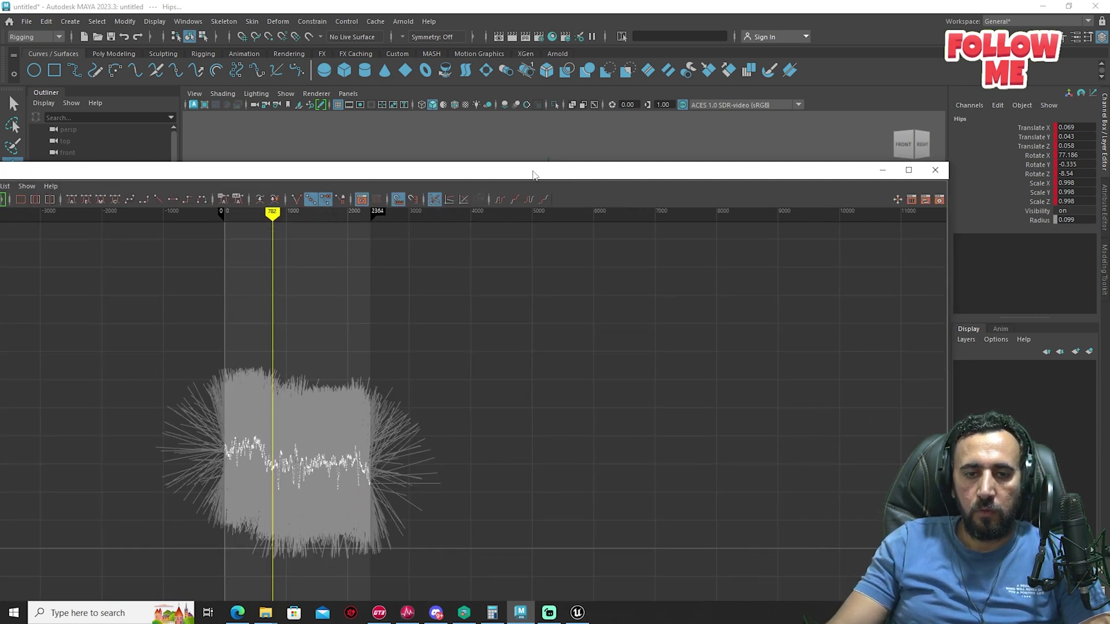
drag(536, 175, 540, 361)
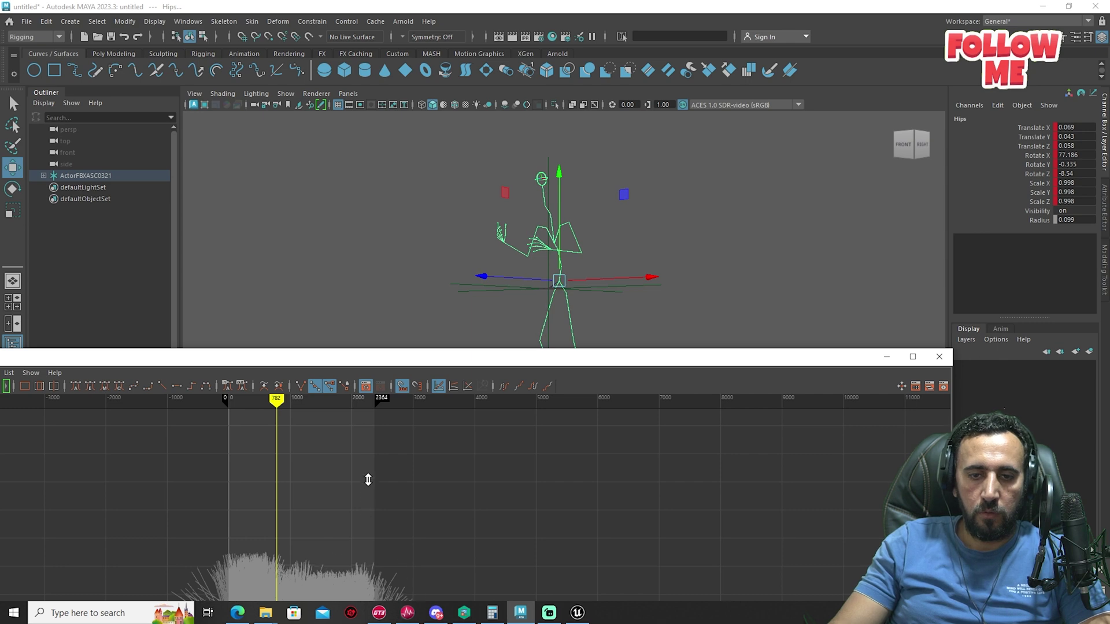
alt+middle_drag(369, 478, 379, 291)
alt+right_drag(465, 542, 428, 522)
alt+middle_drag(549, 486, 422, 483)
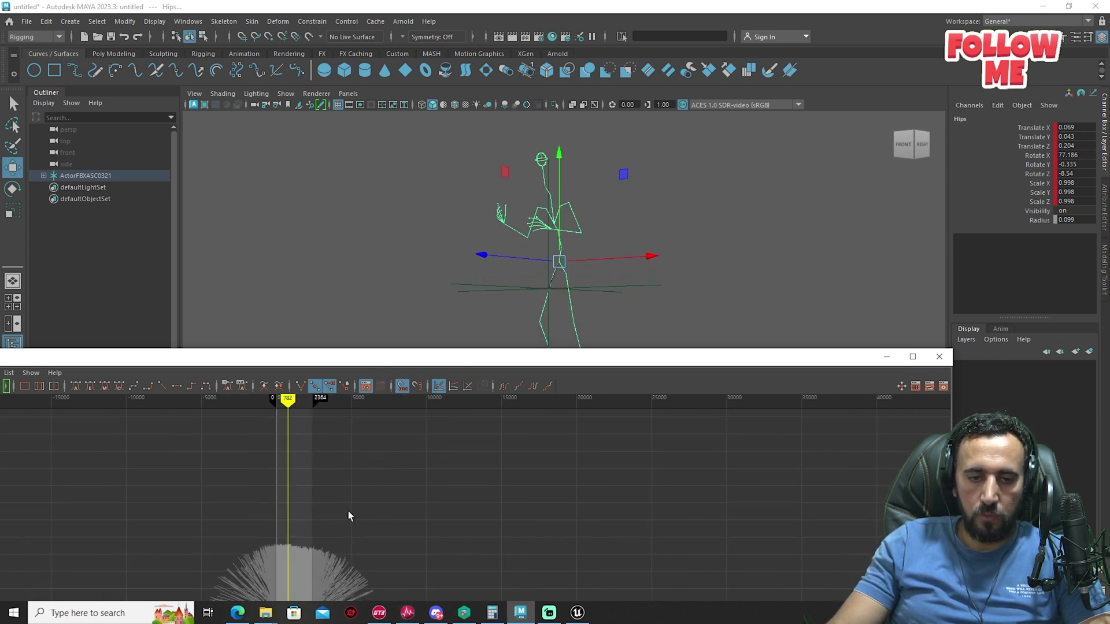
shift+middle_drag(350, 516, 364, 379)
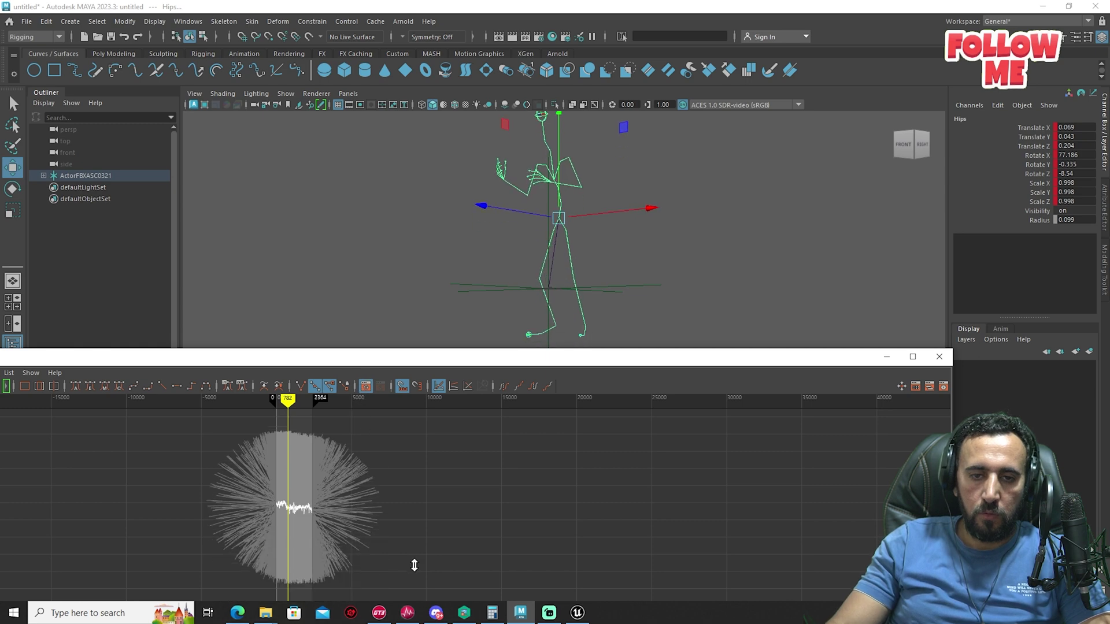
scroll(411, 565, down, 6)
shift+middle_drag(458, 533, 469, 505)
- Close the Graph Editor and scrub the animation to check the skeleton stands on the grid
click(940, 359)
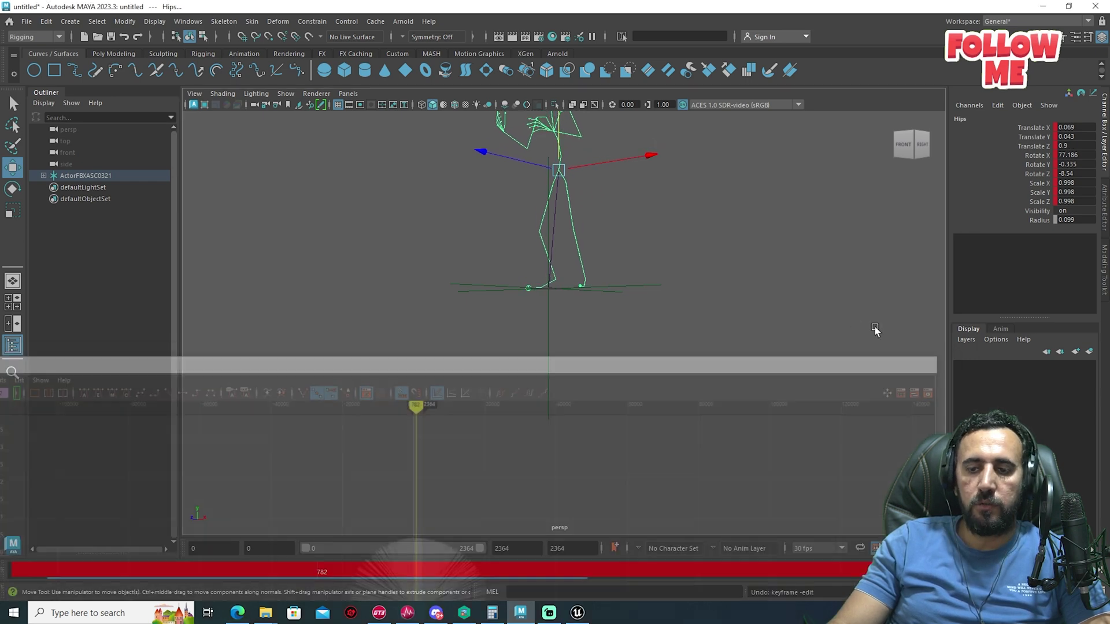
click(647, 321)
alt+drag(616, 319, 636, 370)
mouse_move(132, 569)
mouse_down()
mouse_move(2, 587)
mouse_move(1028, 588)
mouse_move(117, 584)
mouse_up()
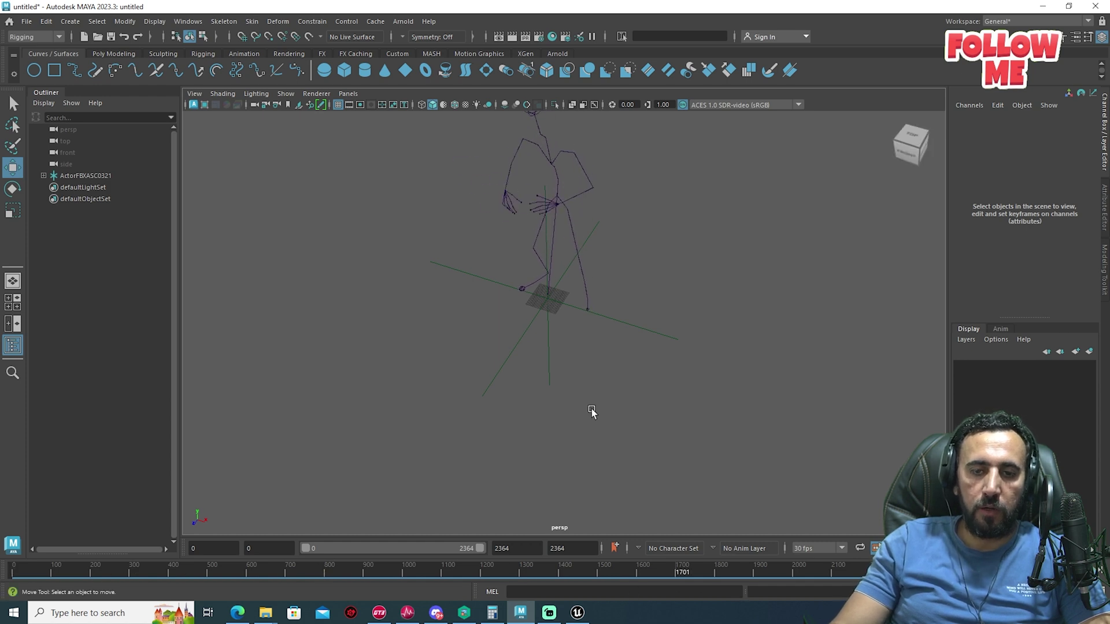
alt+drag(590, 408, 557, 360)
alt+middle_drag(604, 321, 585, 393)
- Select ActorFBXASC0321 and its root joint in the Outliner, then open the File menu
click(66, 177)
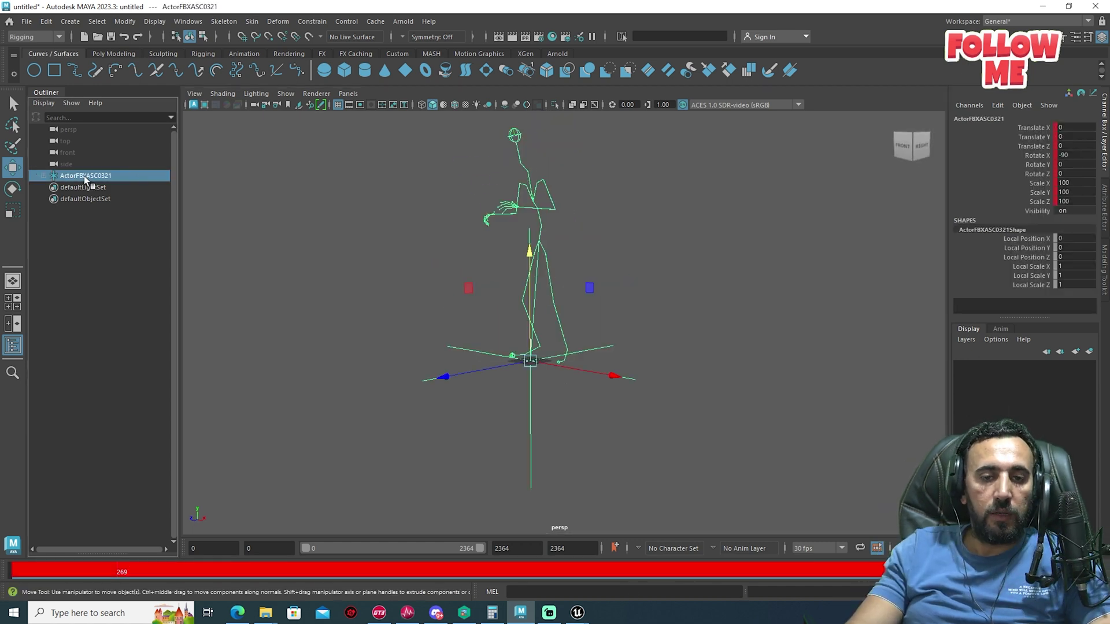
shift+click(74, 188)
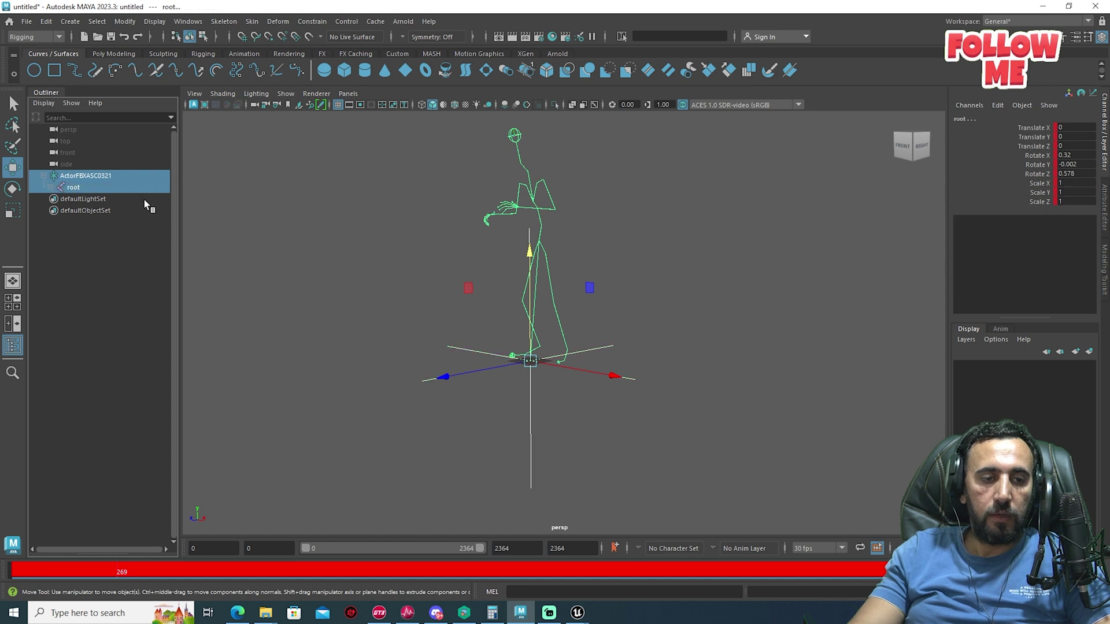
click(26, 21)
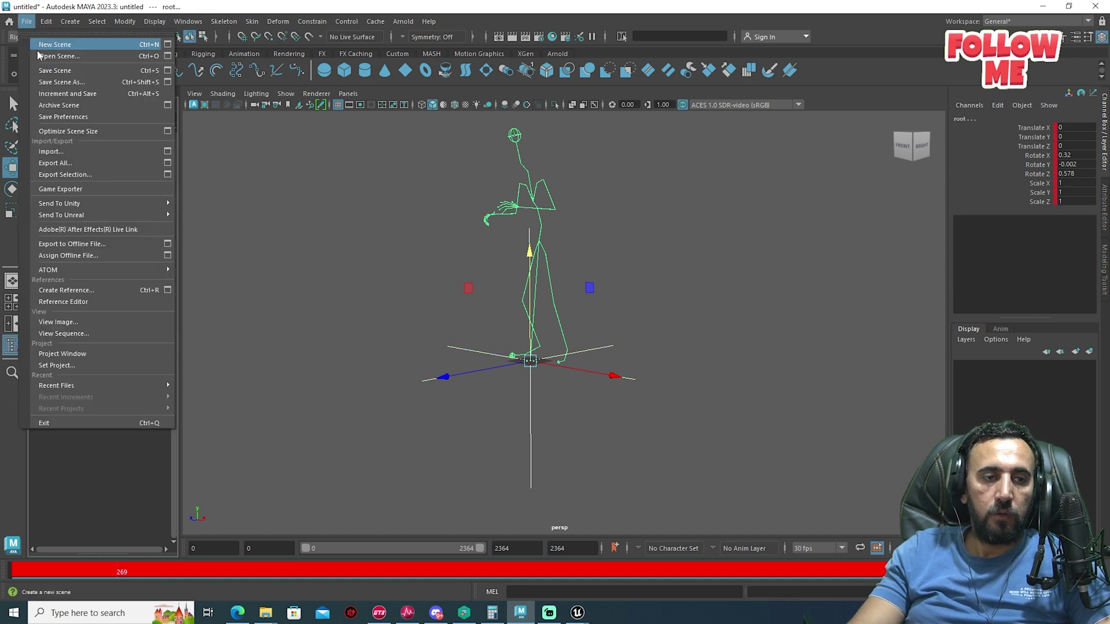
- Export the selection to the Desktop as an FBX named 'rrrrrrrrrrr' and dismiss the warnings
click(82, 174)
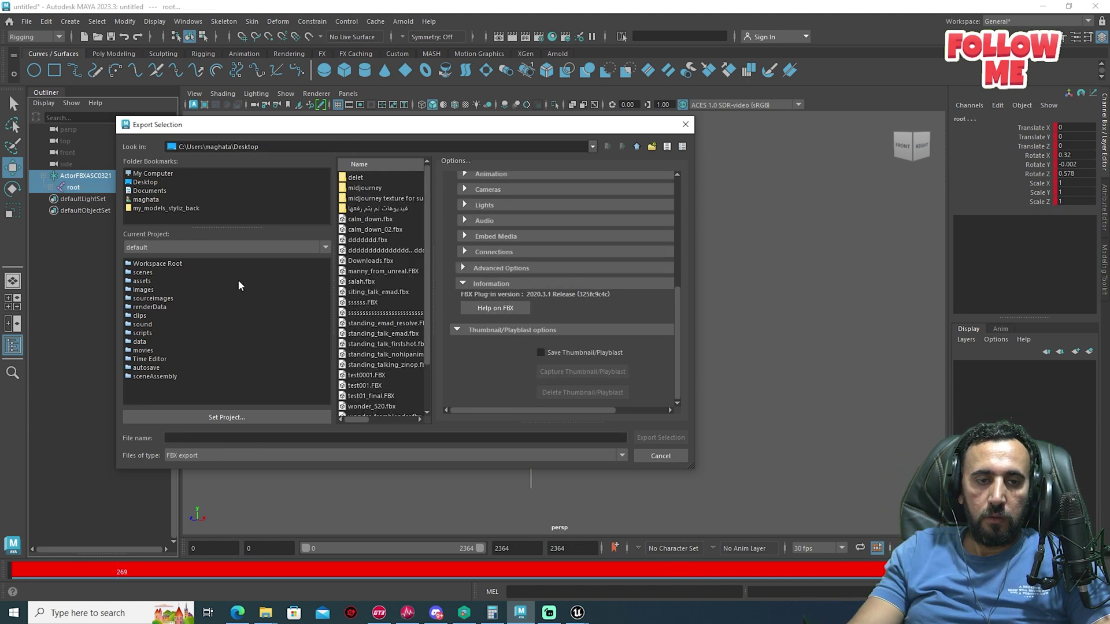
click(150, 182)
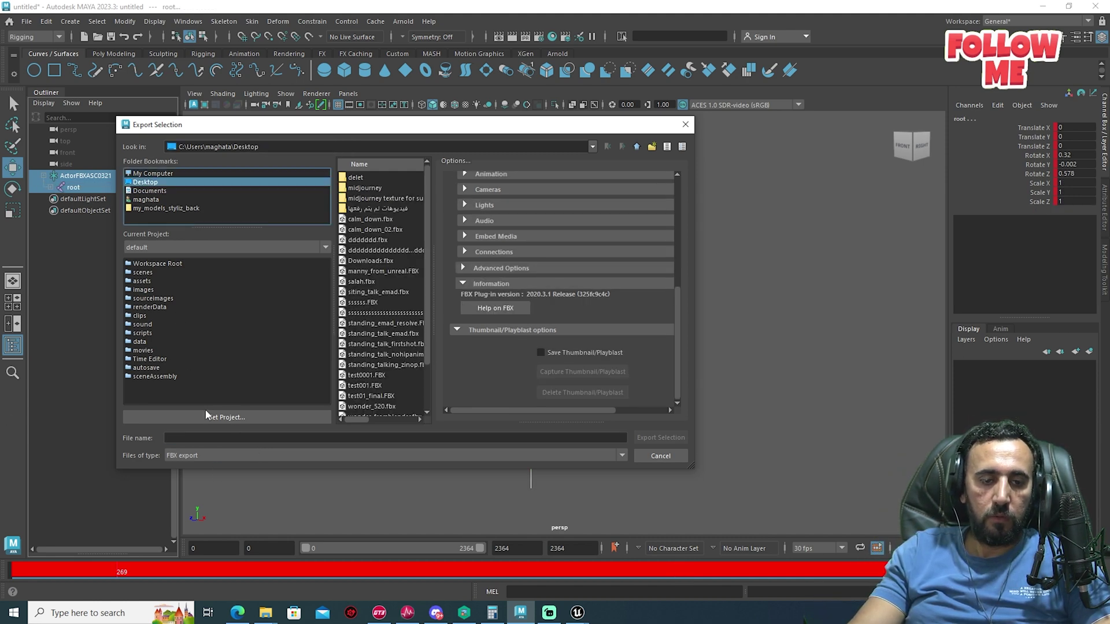
click(212, 438)
text(rrrrrrrrrrr)
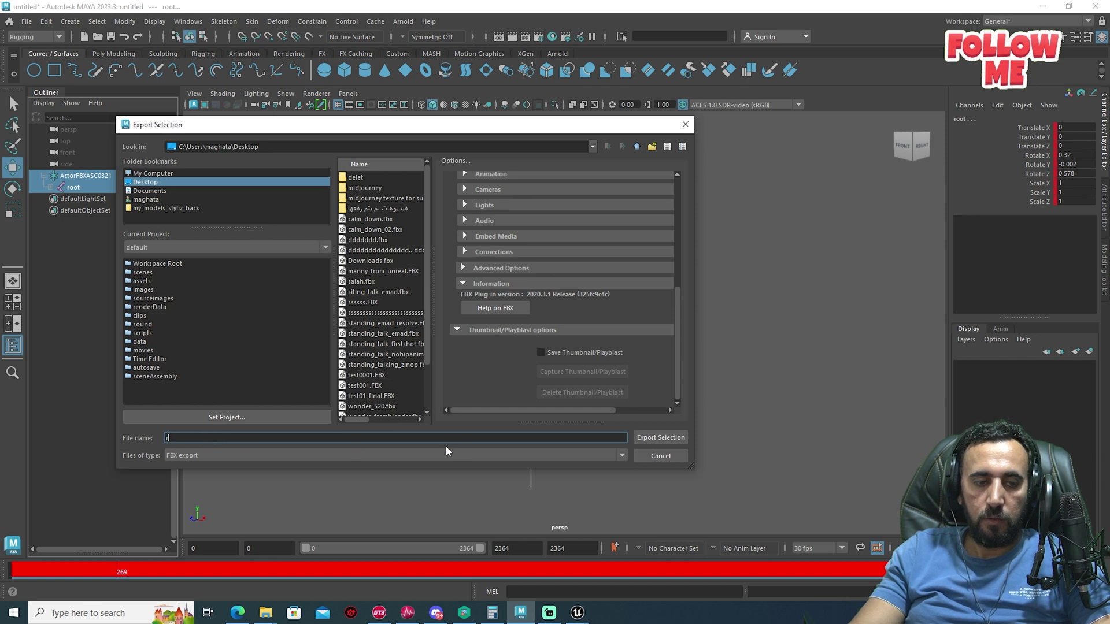
click(668, 438)
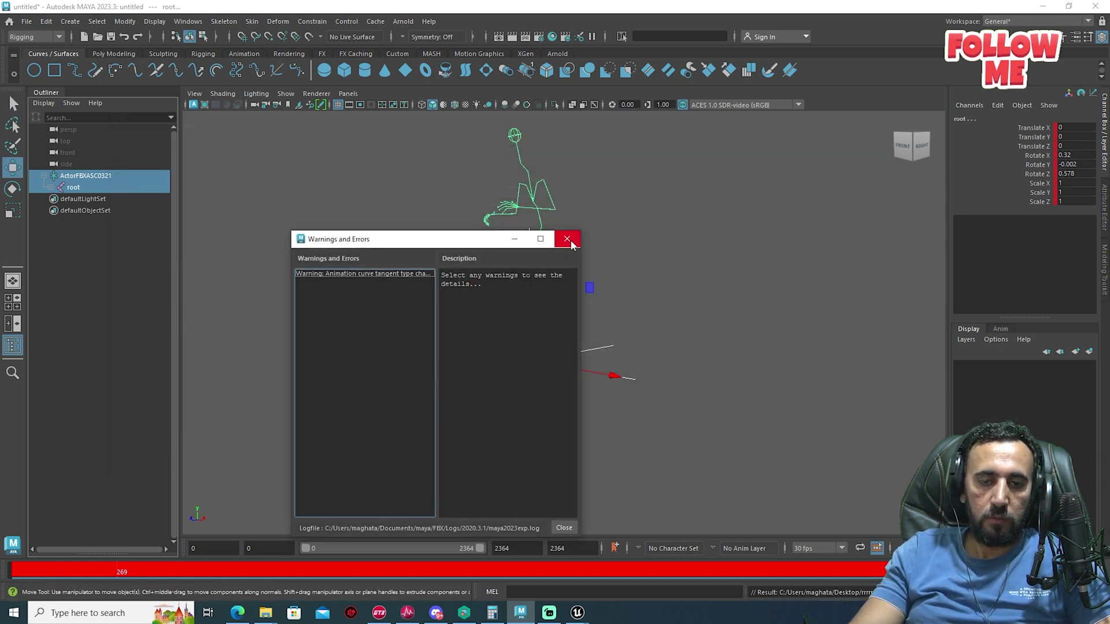
click(567, 239)
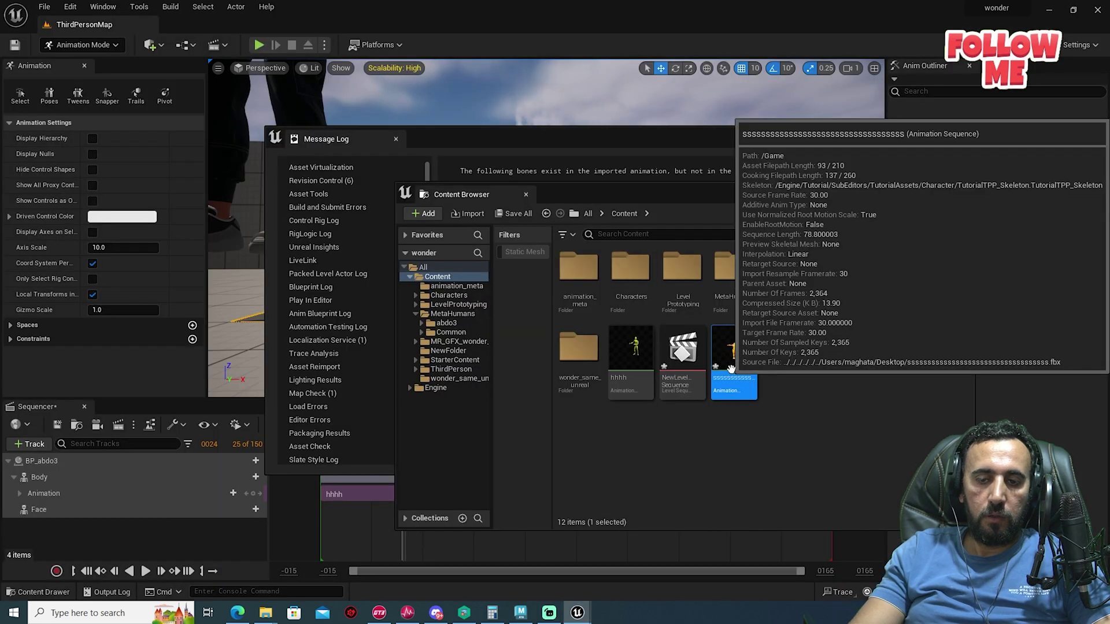
- Force-delete the old animation asset and open the exported FBX from the Desktop for import
key(Delete)
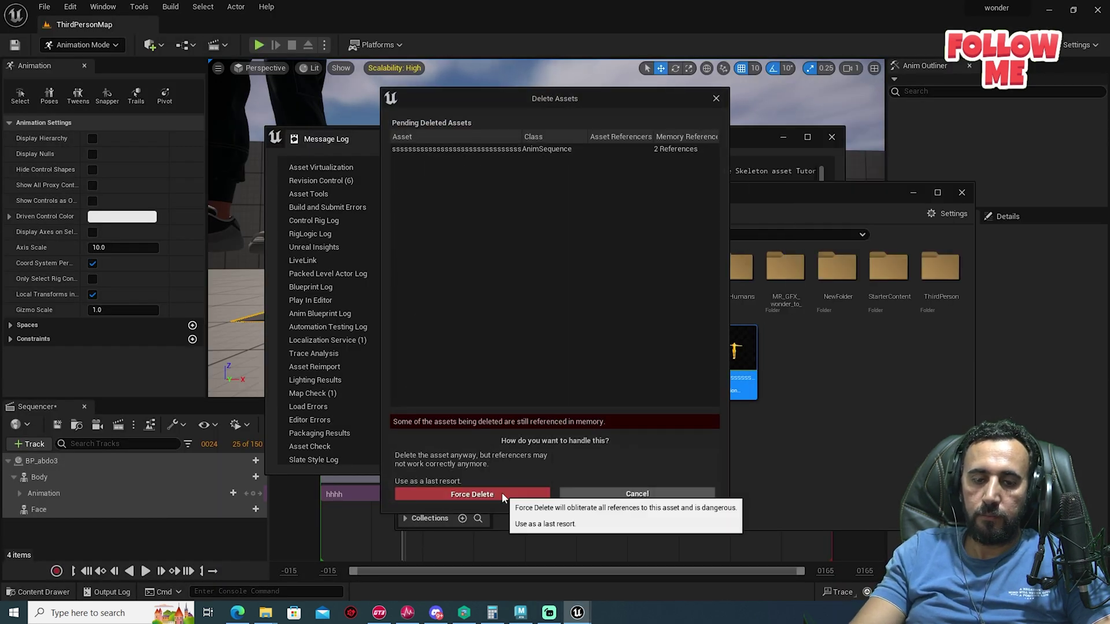
click(485, 490)
click(468, 215)
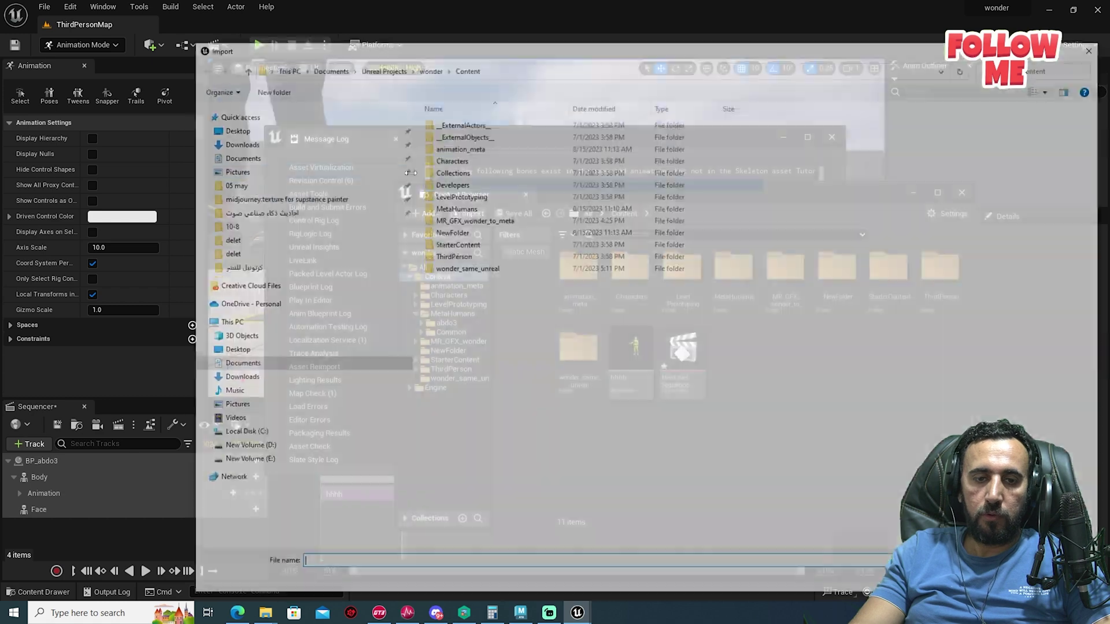
click(237, 128)
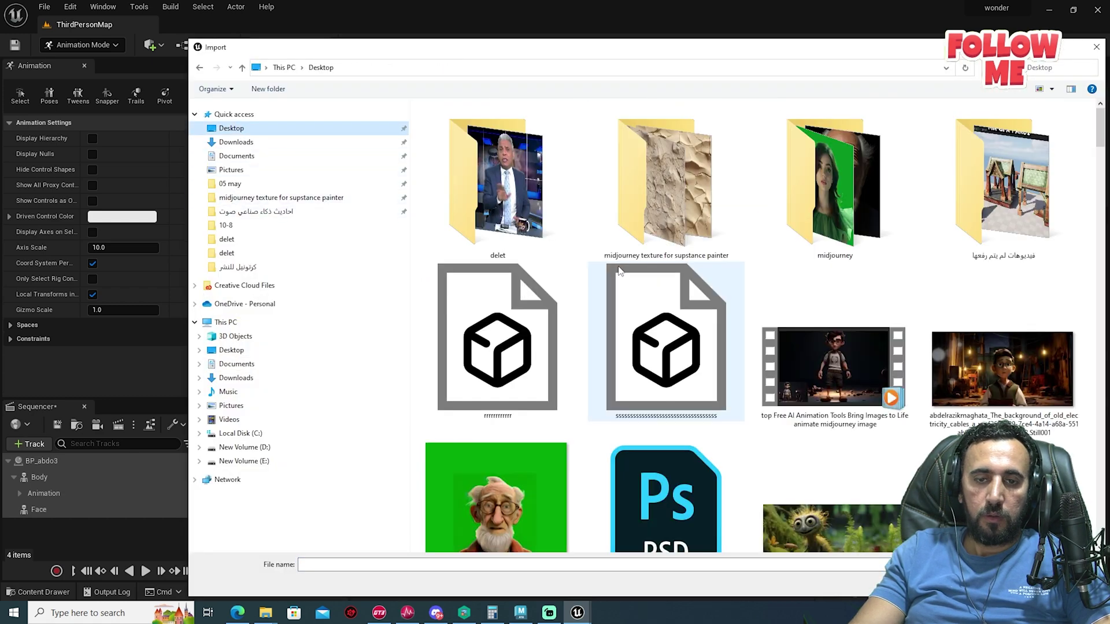
double_click(497, 347)
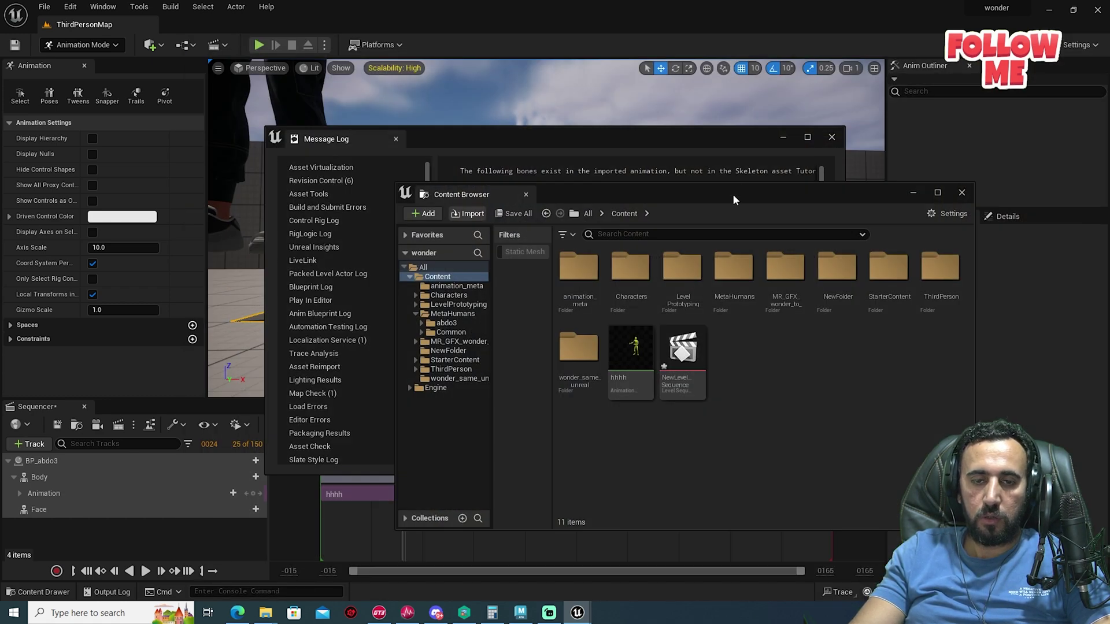
- Import the FBX onto wonder_meta_Skeleton and open the new animation sequence for preview
click(598, 164)
scroll(640, 338, down, 2)
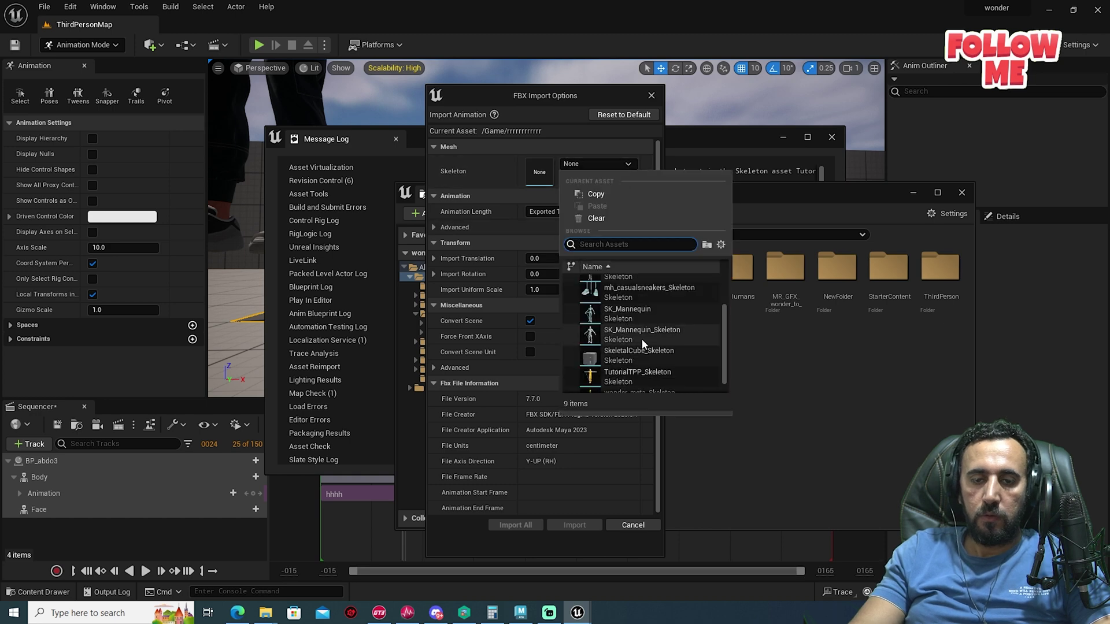
click(639, 382)
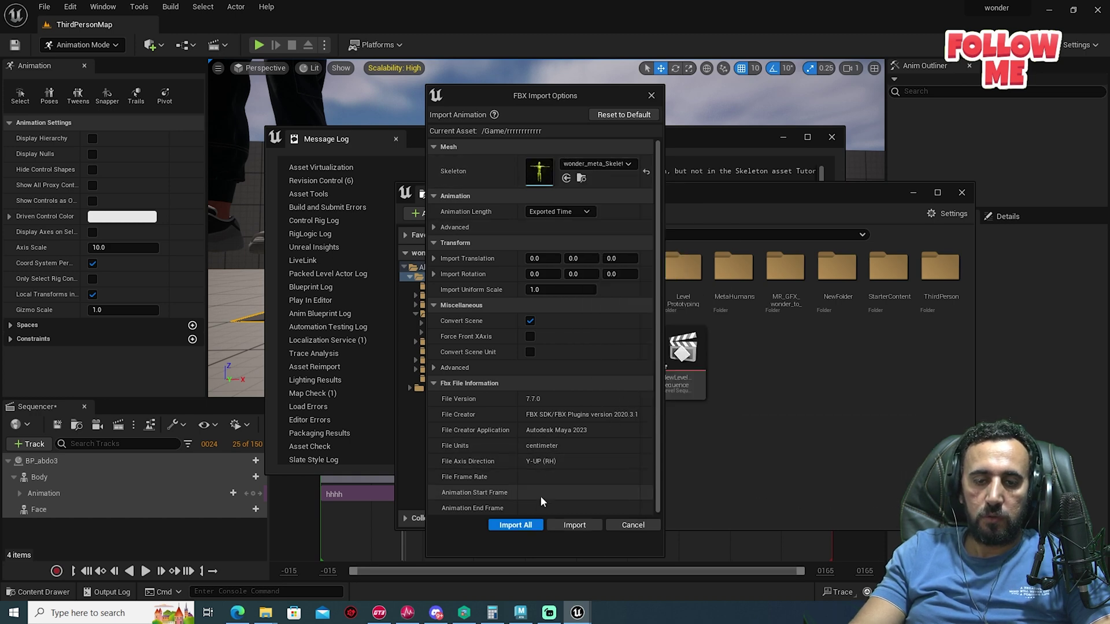
click(515, 525)
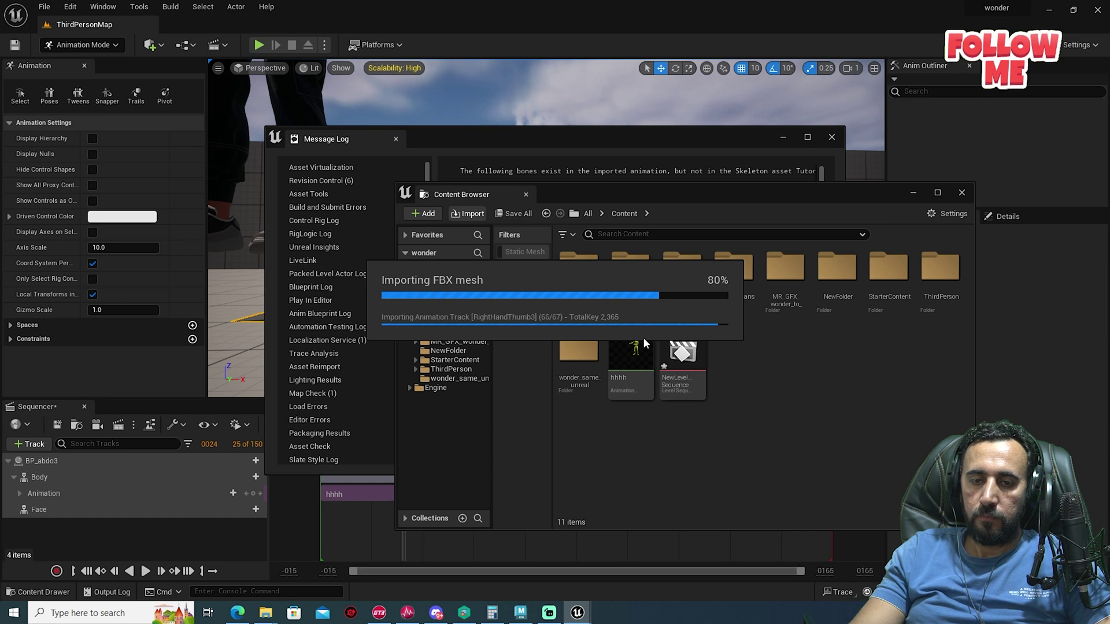
click(832, 137)
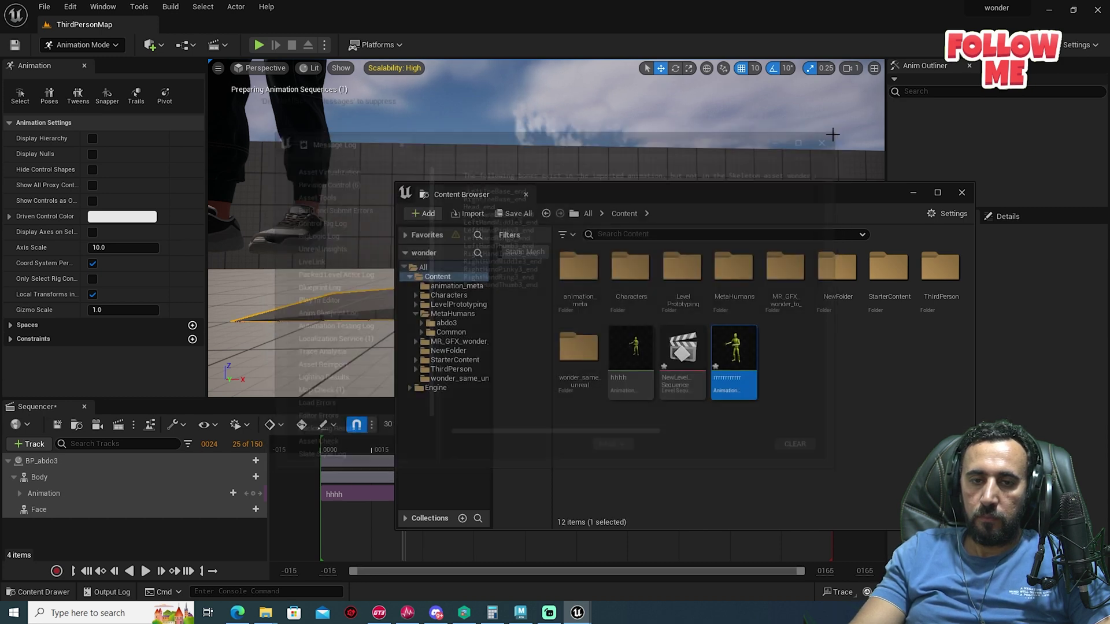
double_click(734, 347)
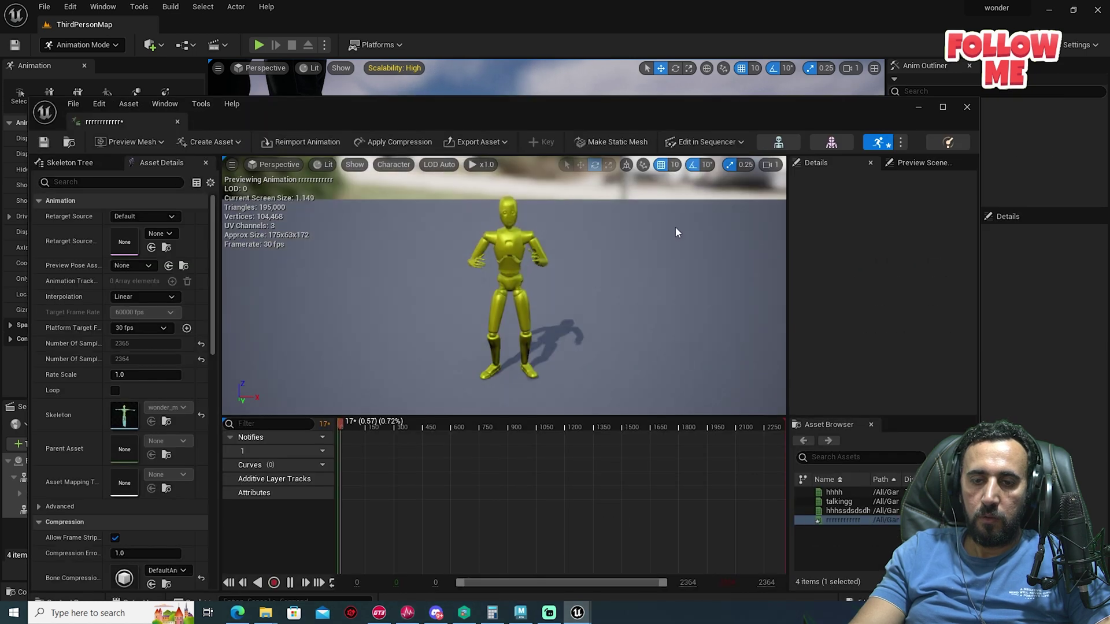